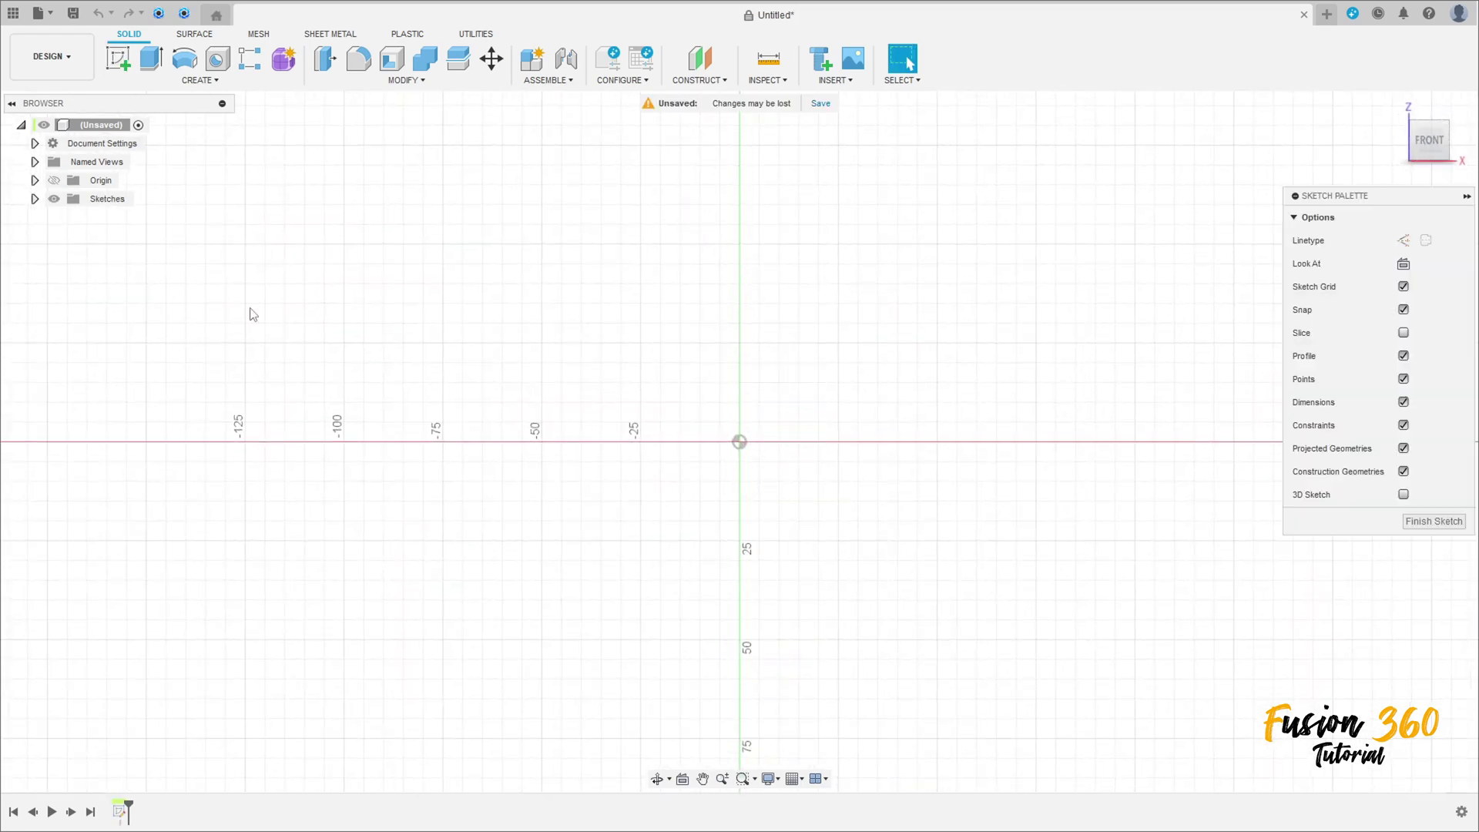
Draw a 120 mm horizontal bottom line starting from the left grid point.
key(l)
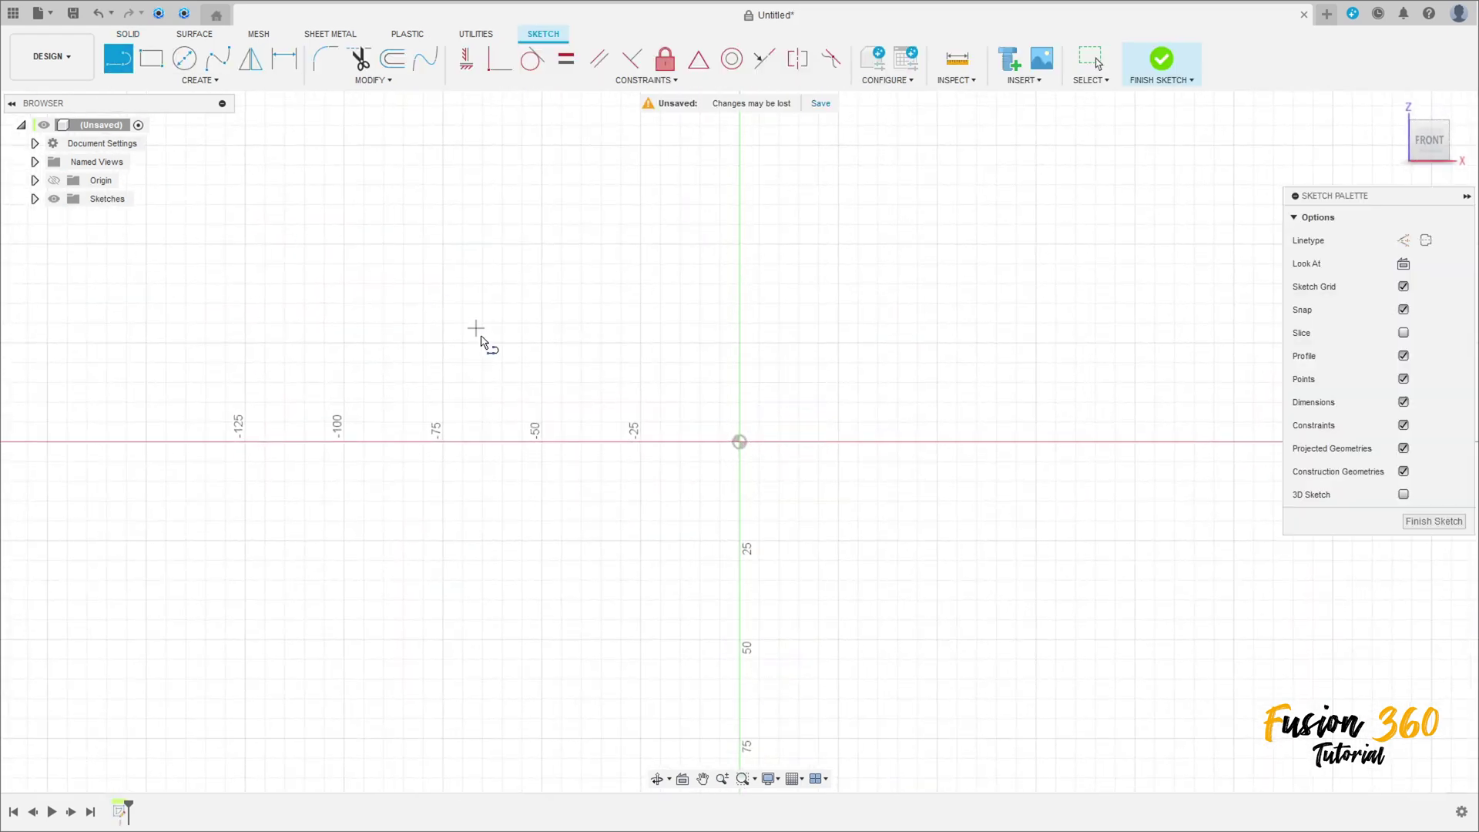
click(499, 447)
text(120)
key(Tab)
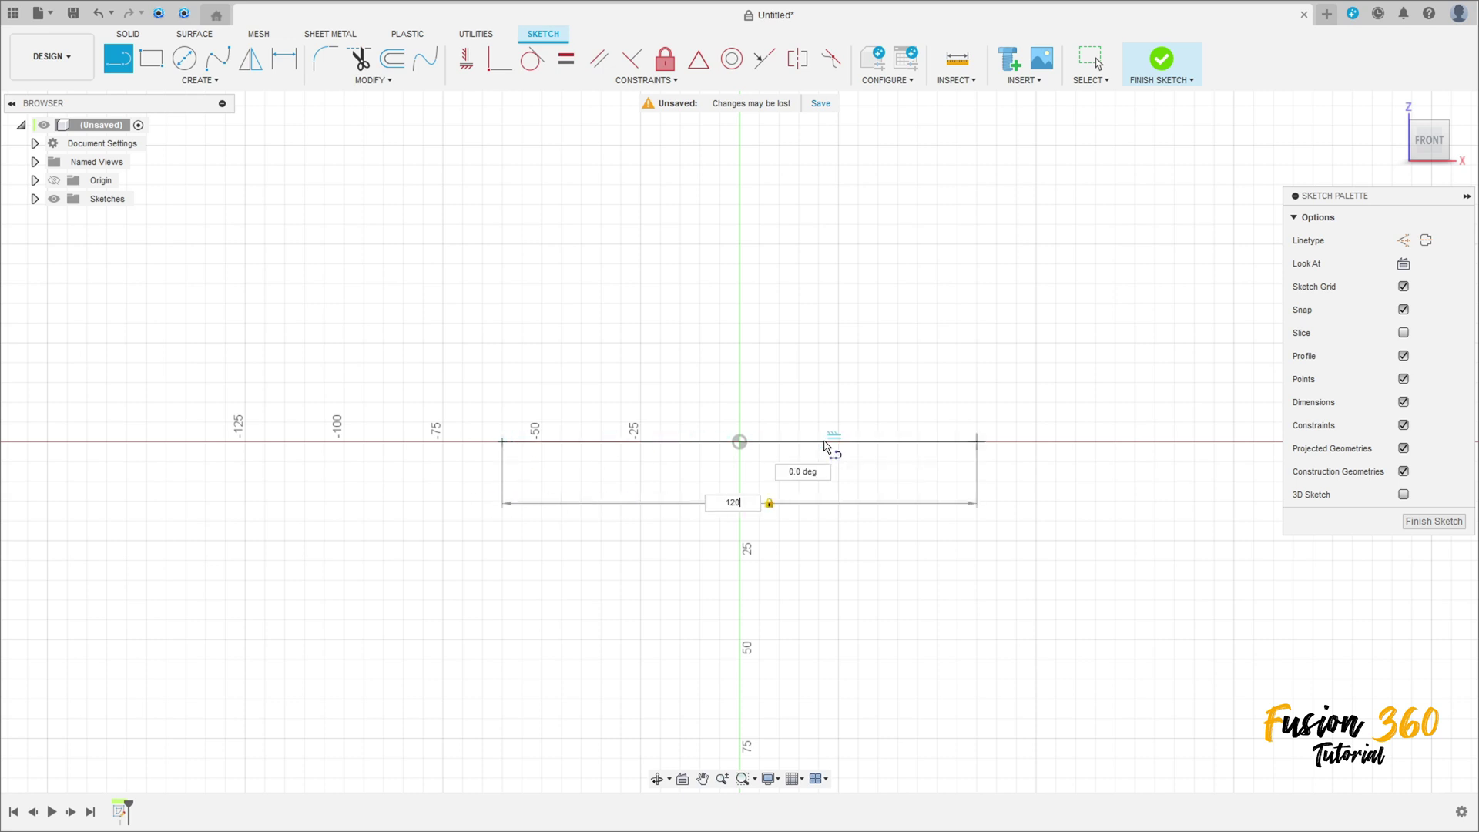
key(Return)
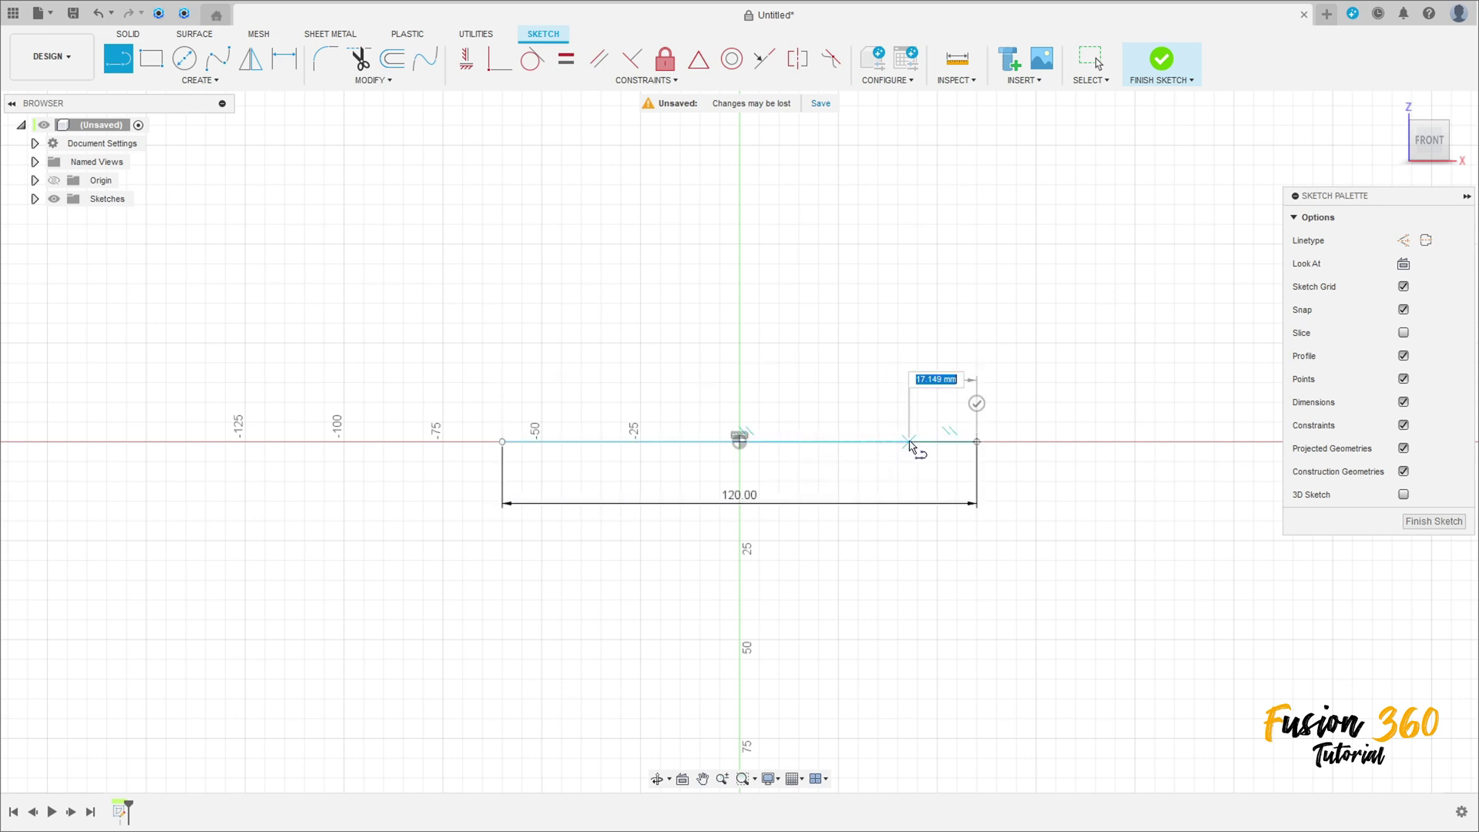
Continue with a diagonal rise up-right and a 120 mm horizontal top segment.
click(1116, 324)
middle_drag(1116, 324, 672, 339)
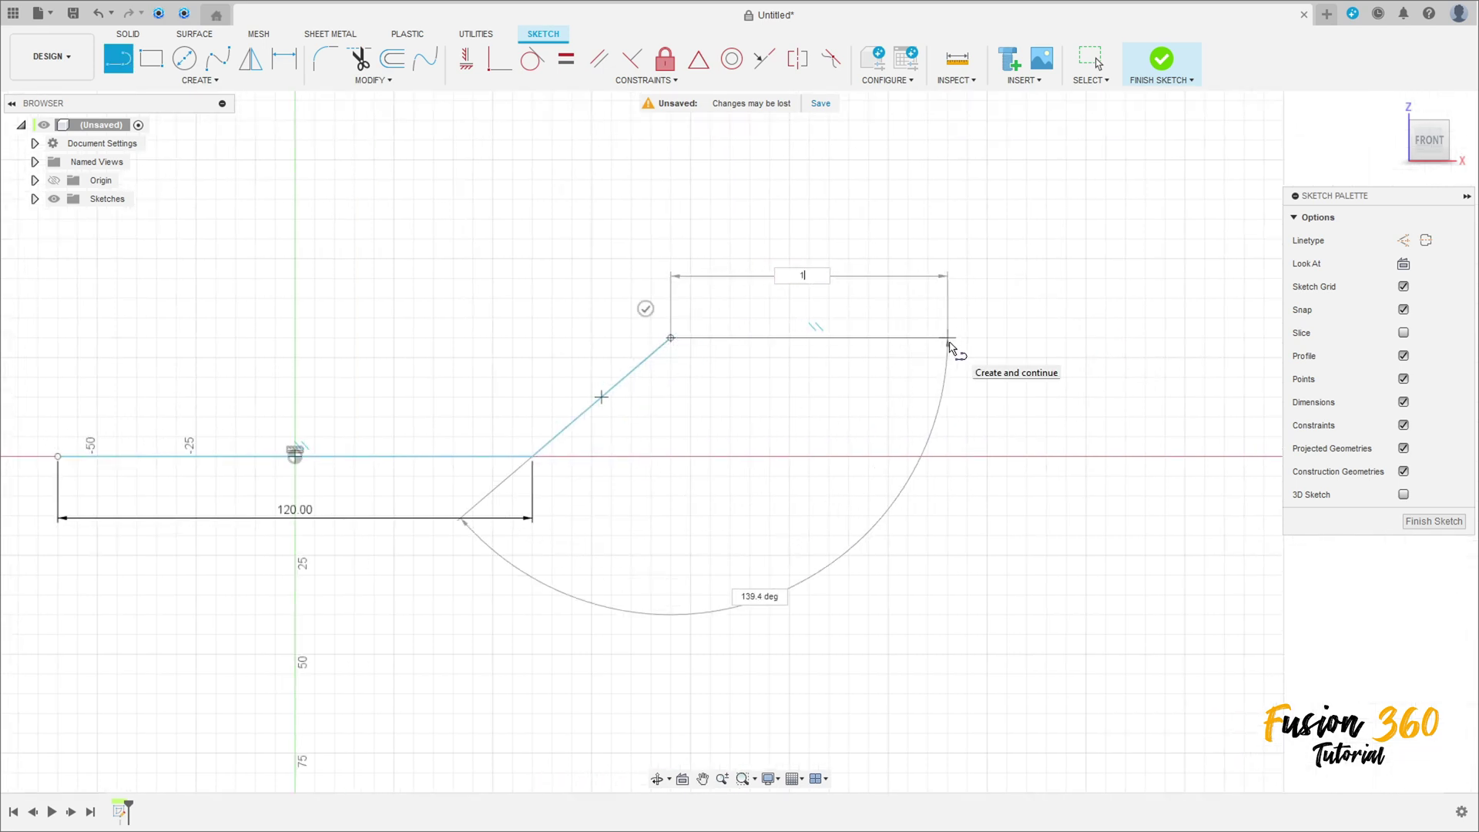
text(120)
key(Tab)
key(Return)
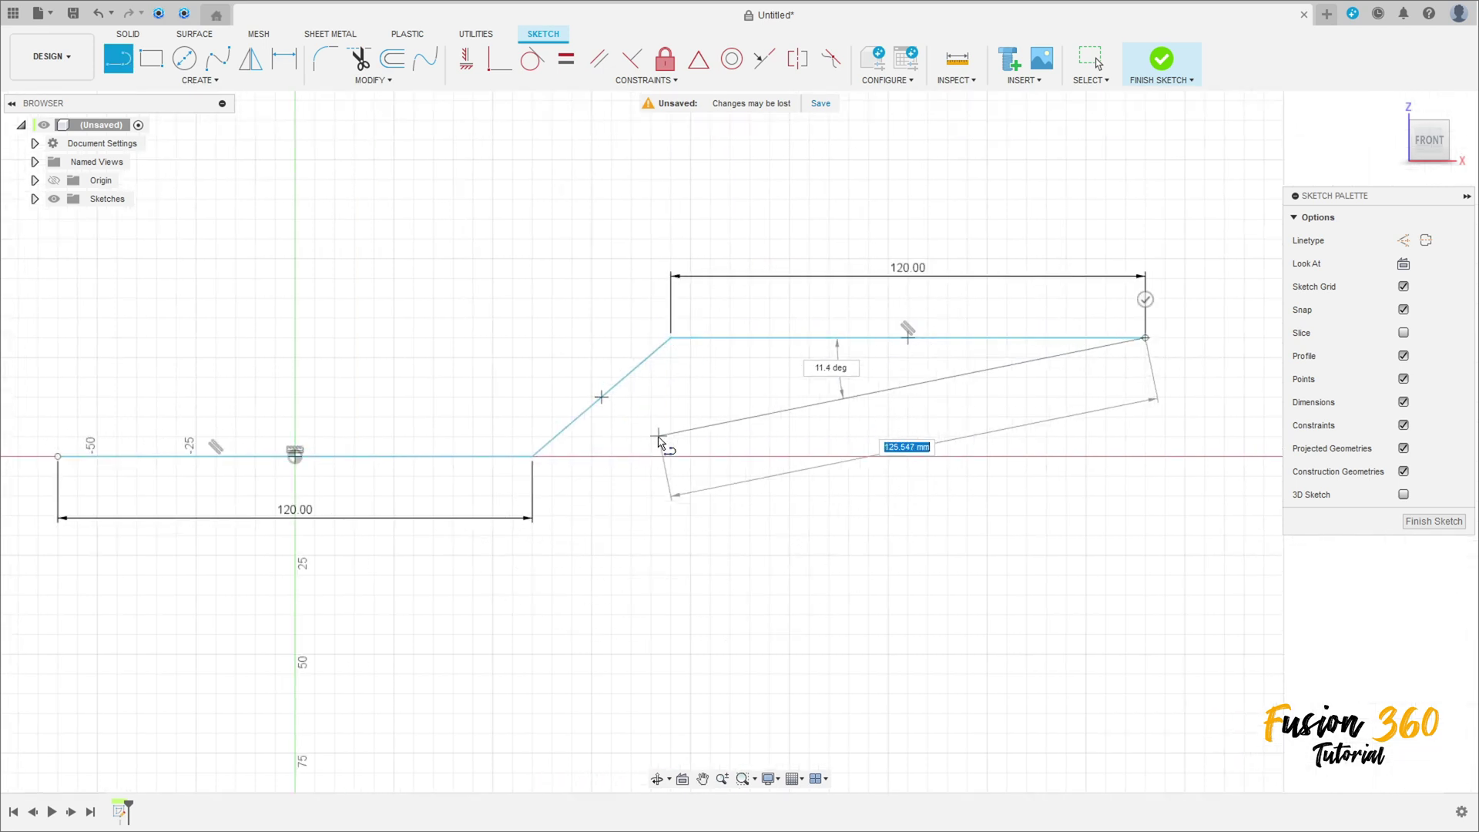
middle_drag(671, 439, 734, 441)
key(Escape)
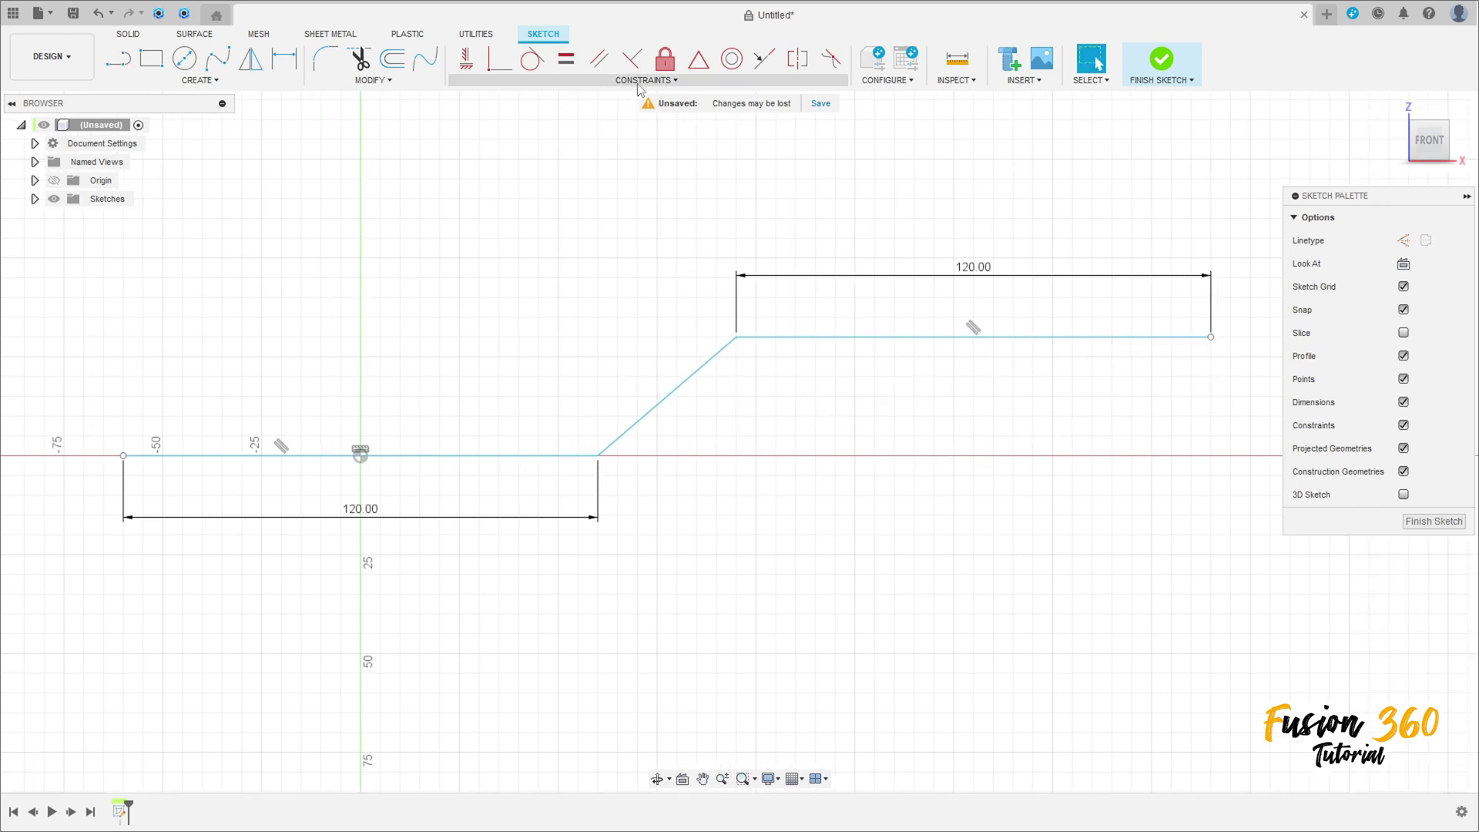
Align the left endpoint horizontally with the origin and dimension it 45 mm away.
click(466, 57)
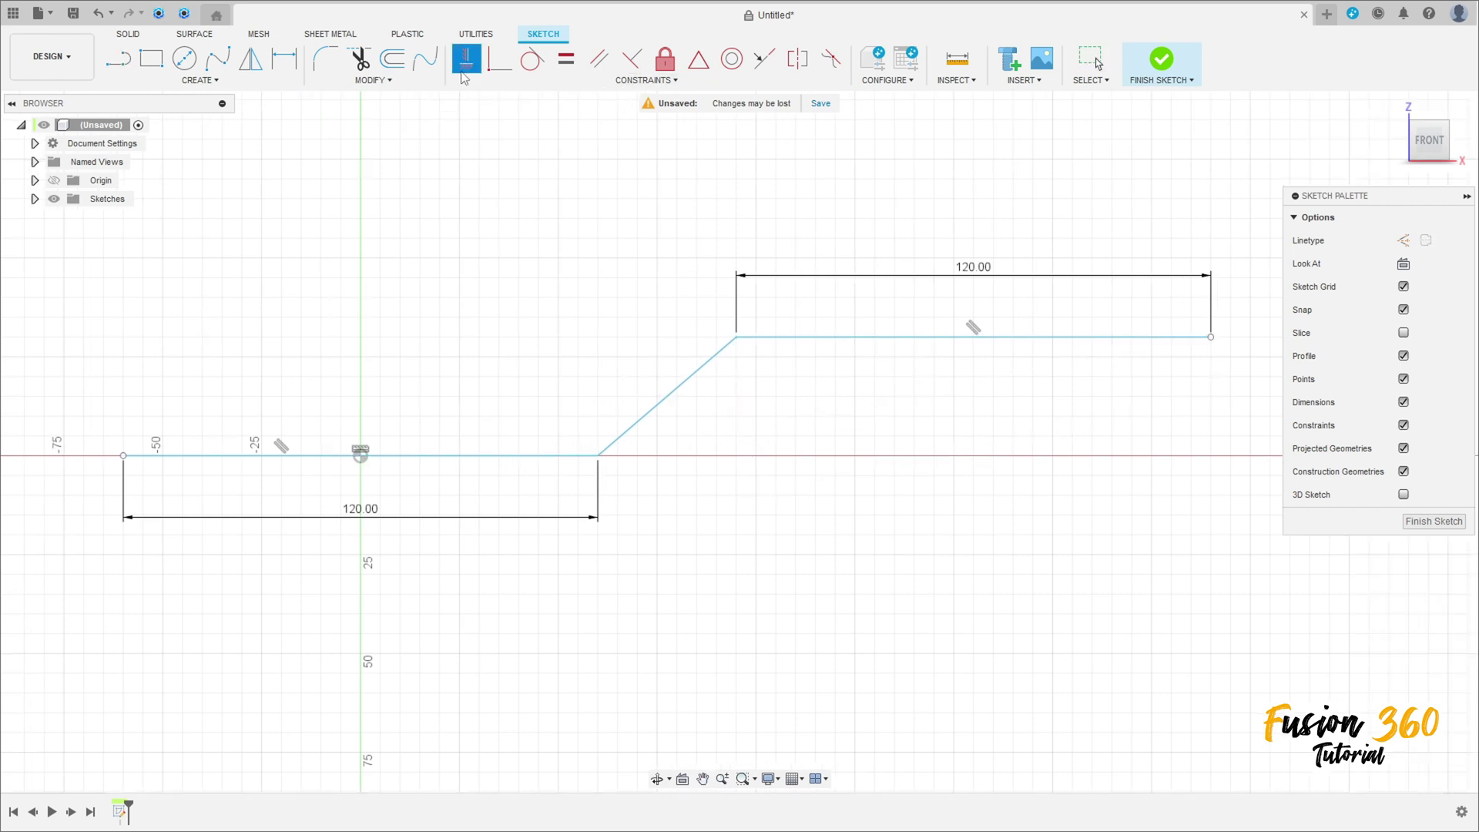
click(124, 459)
click(361, 457)
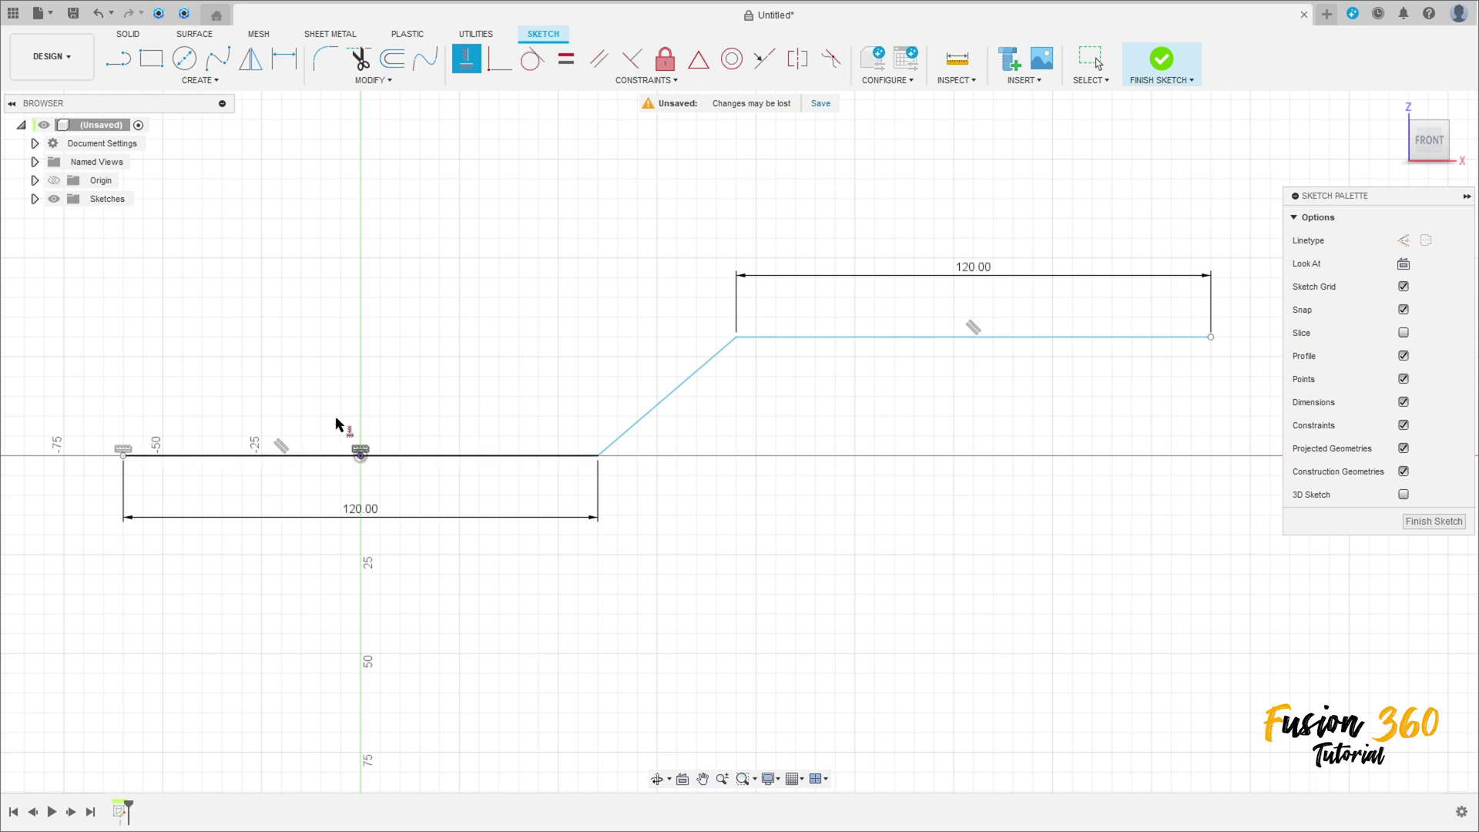
click(285, 61)
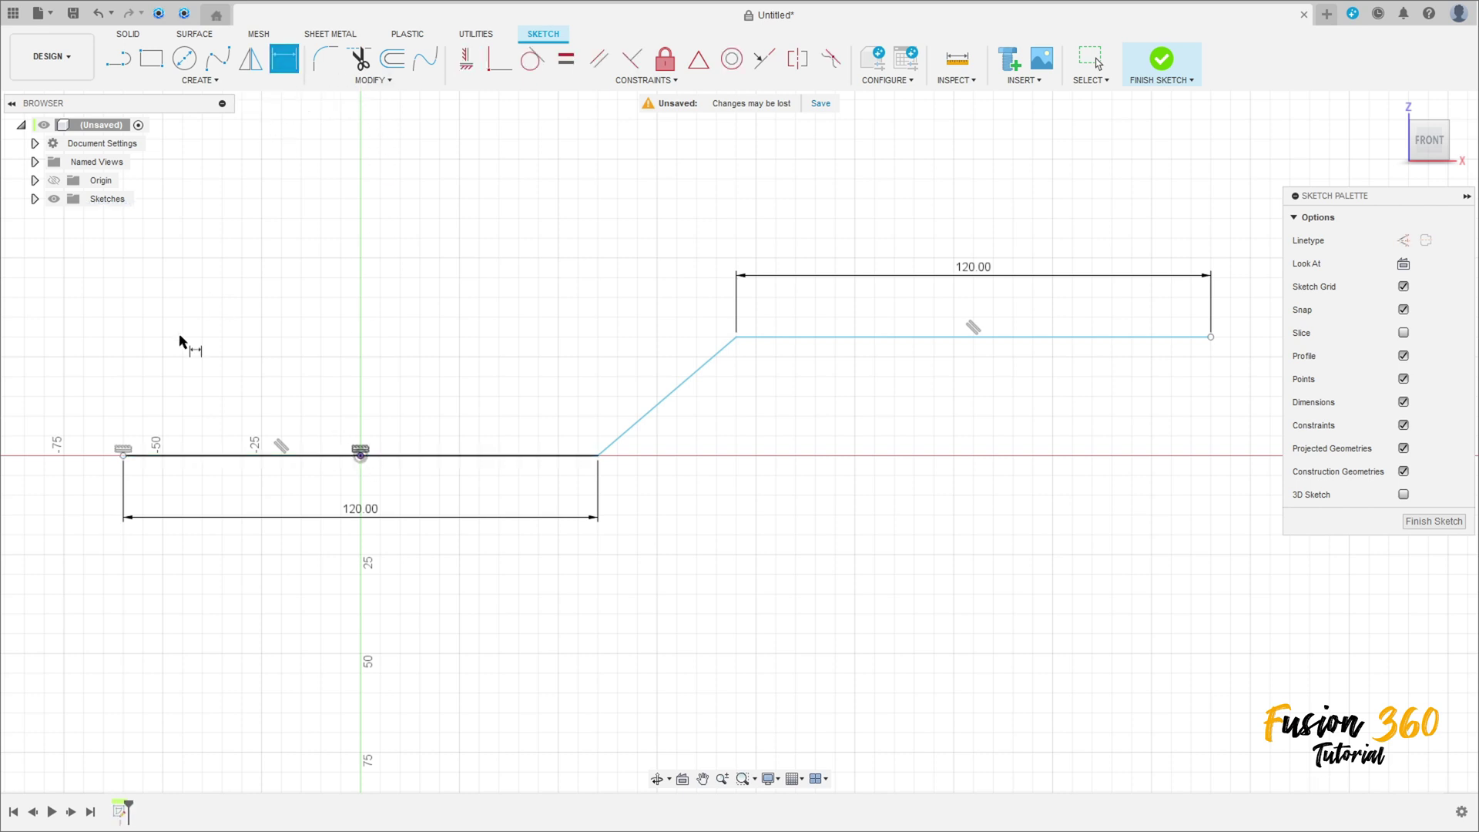
click(124, 457)
click(360, 457)
click(236, 381)
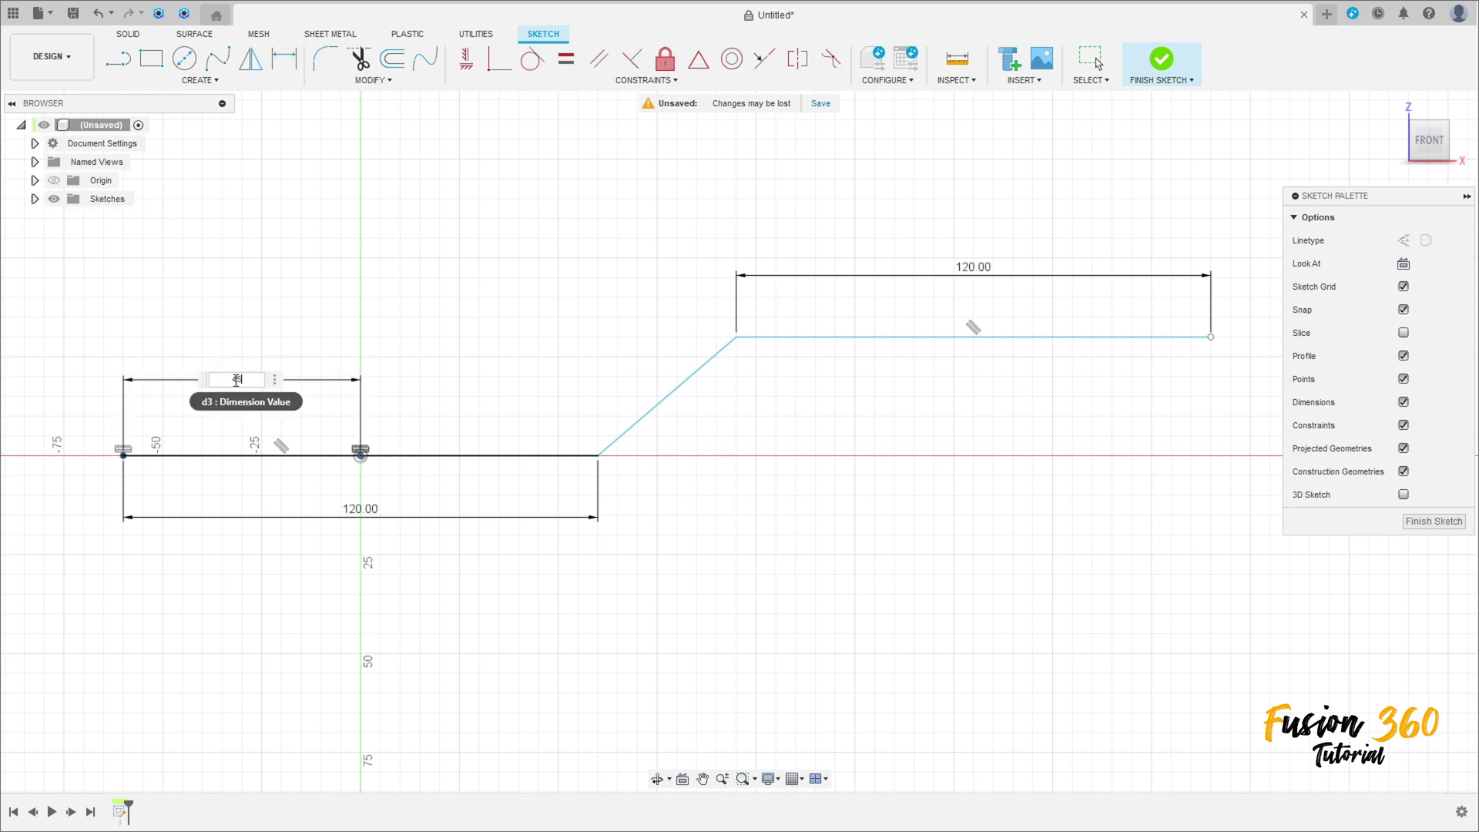
text(45)
key(Return)
Dimension the diagonal's horizontal run as 50 mm.
click(659, 456)
click(796, 337)
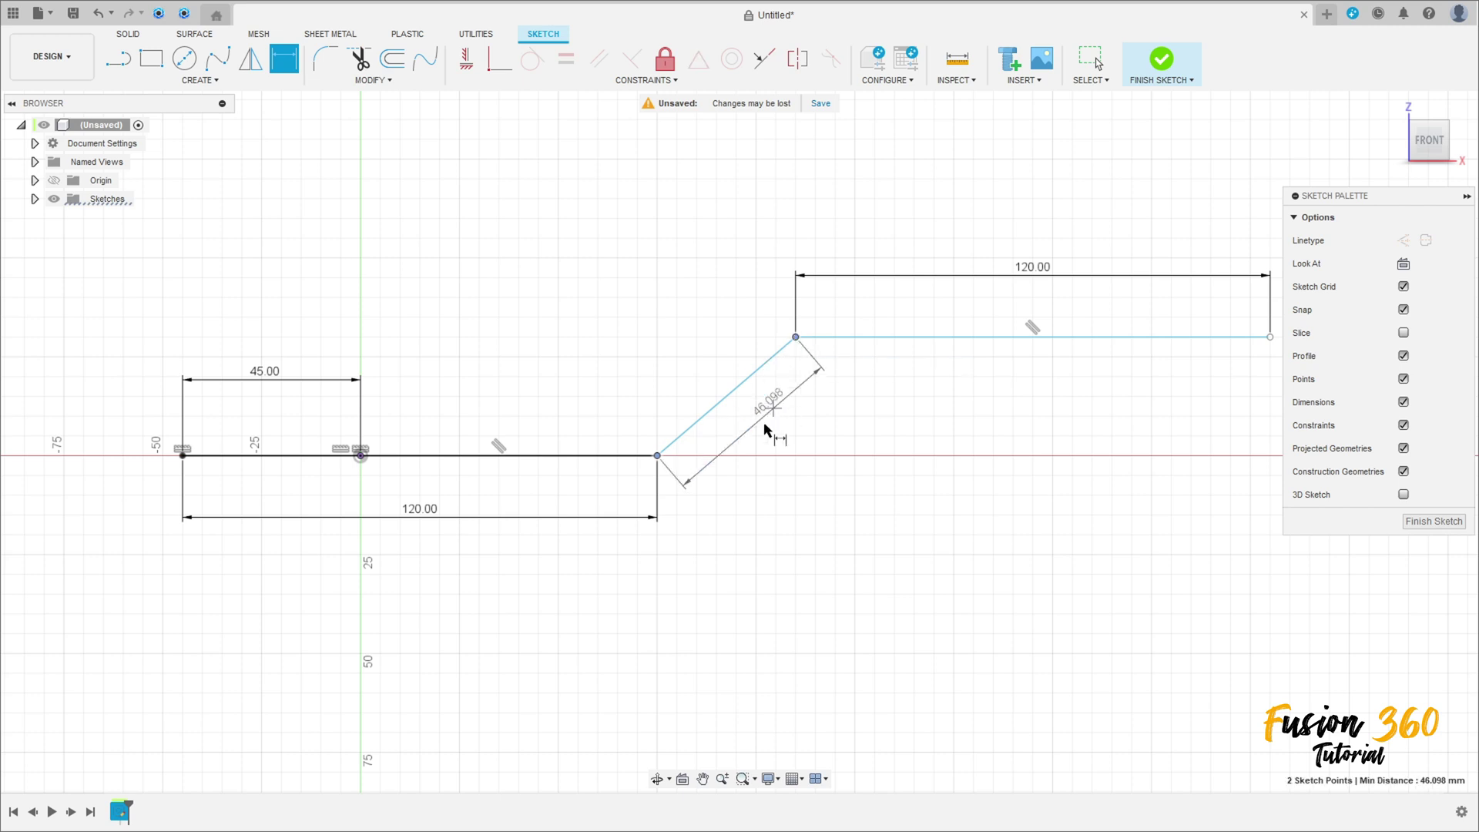
click(730, 505)
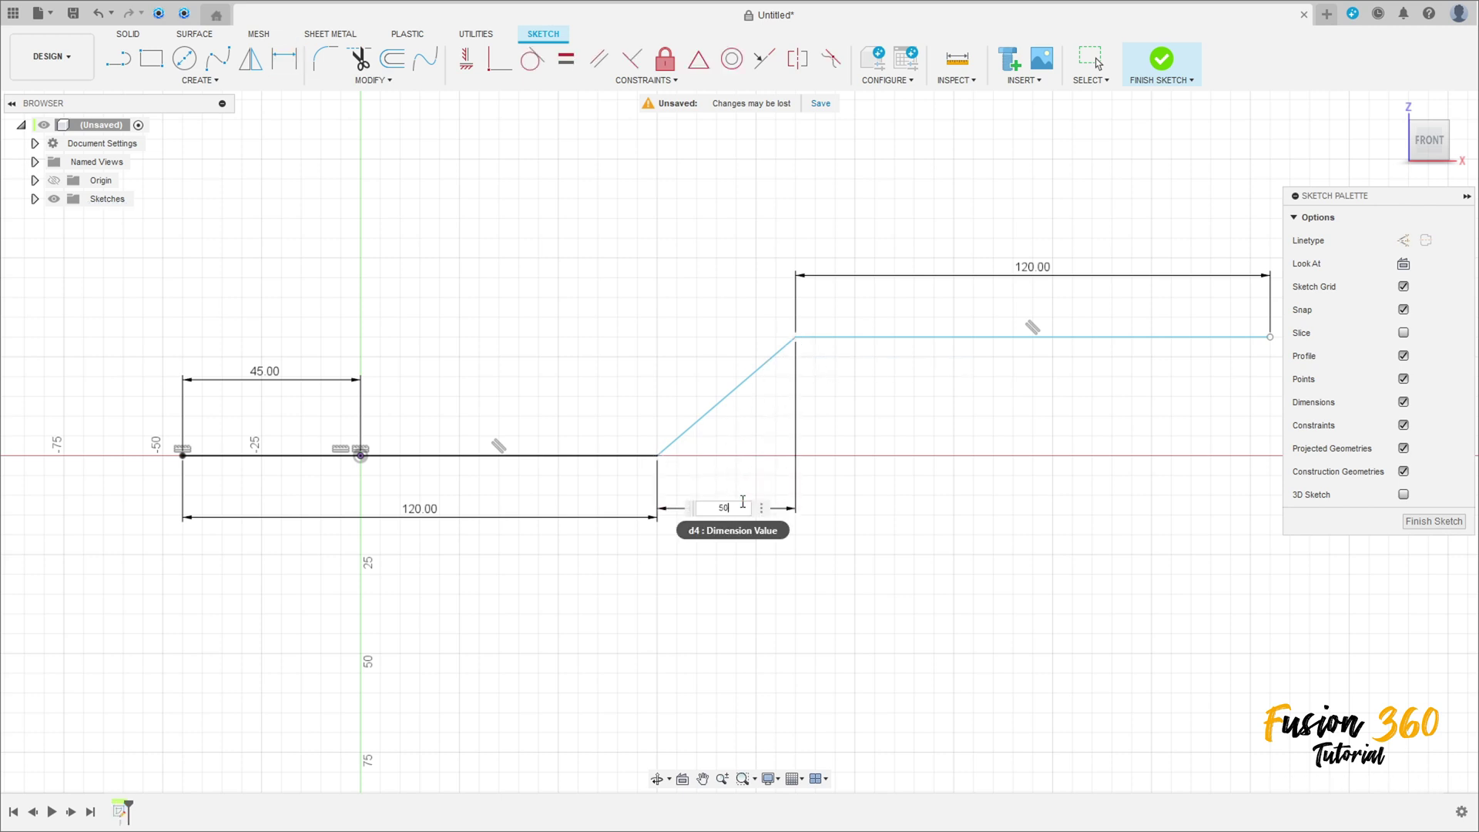
text(50)
key(Return)
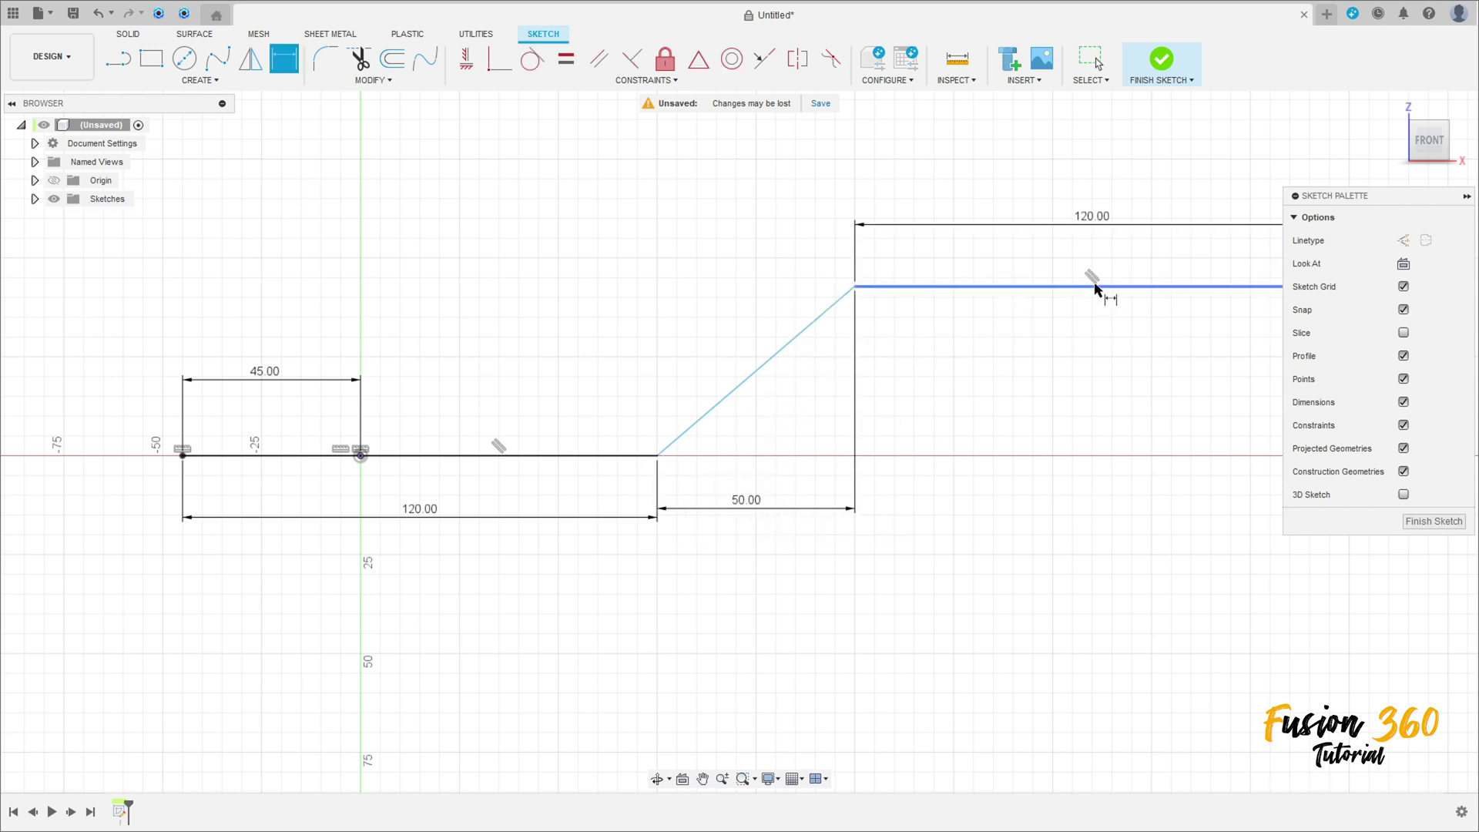
Dimension the vertical rise between the top and bottom segments as 25 mm.
click(1094, 288)
click(559, 456)
middle_drag(1100, 373, 892, 376)
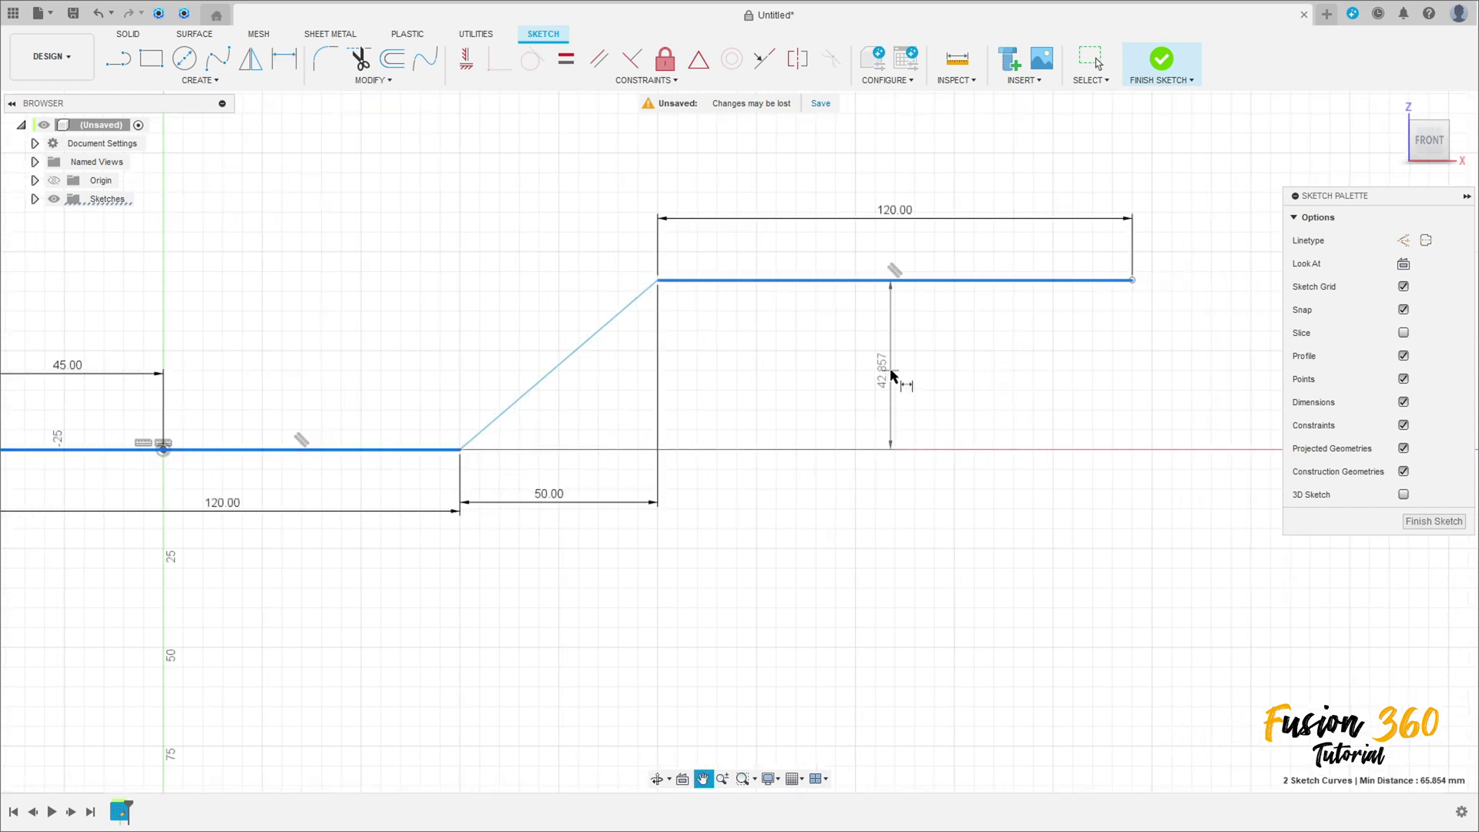
scroll(916, 375, down, 2)
click(1144, 369)
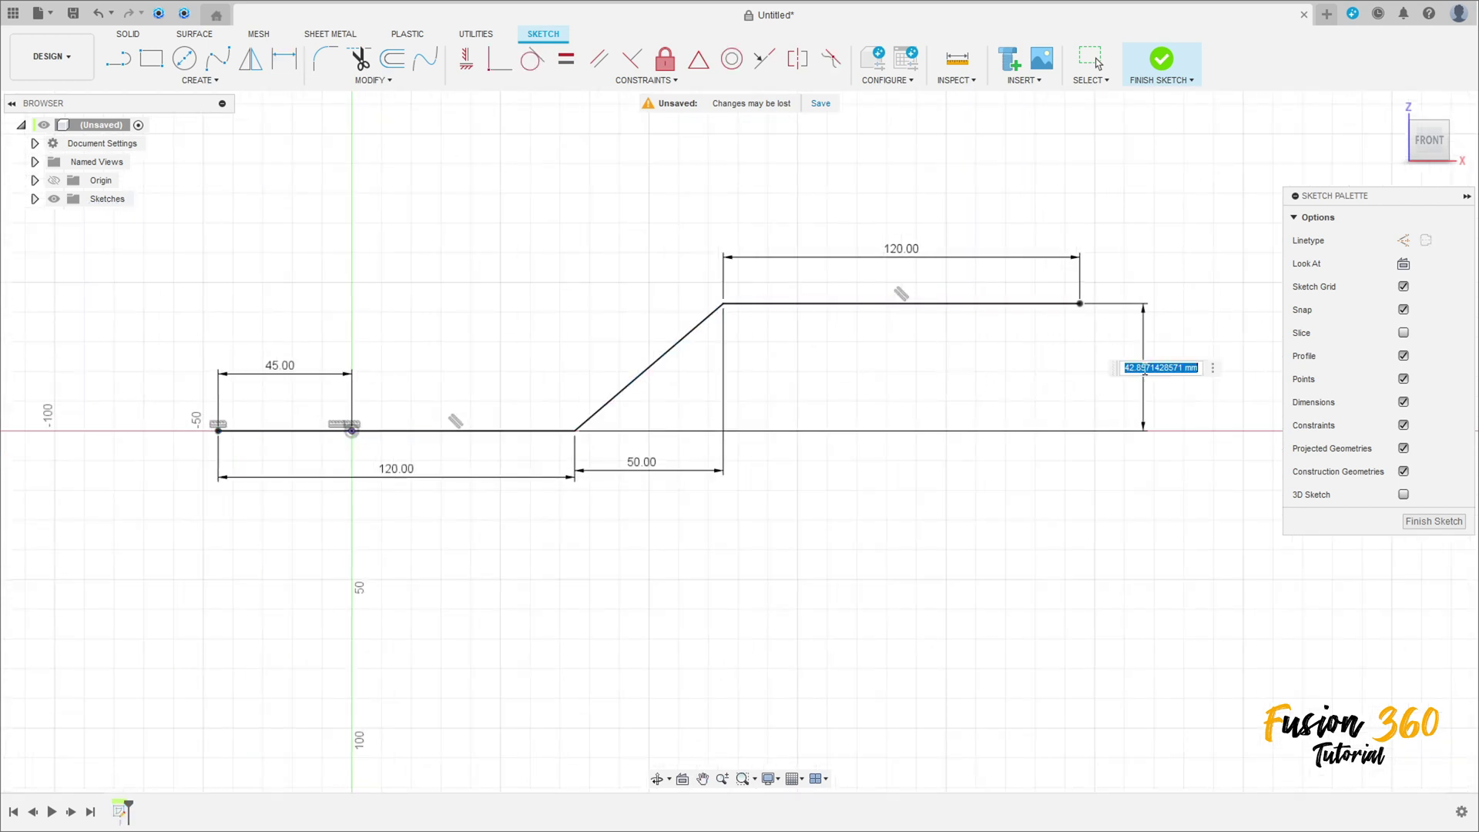
text(25)
key(Return)
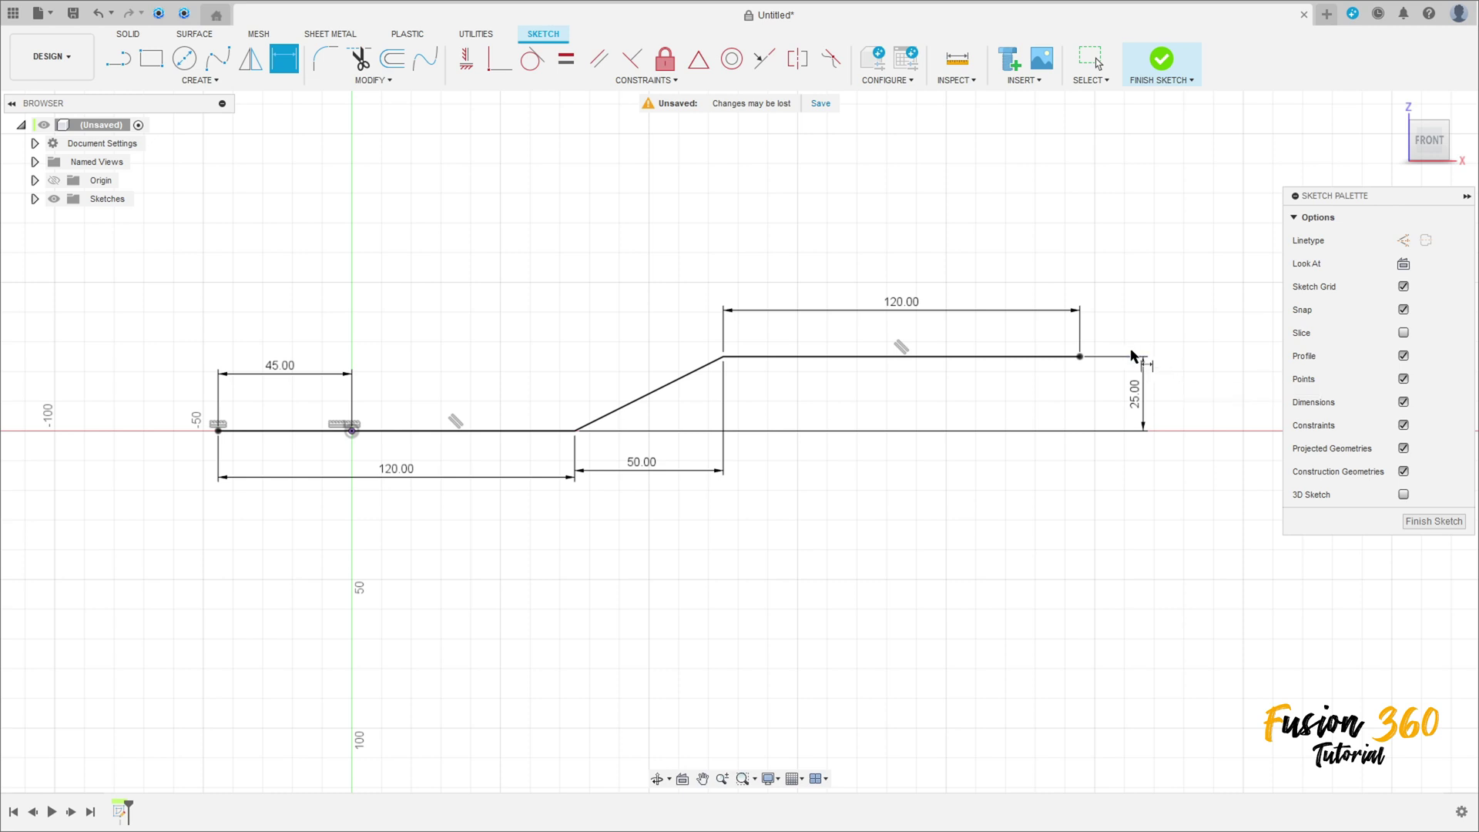
key(Escape)
Move the 50.00 and both 120.00 dimensions below the sketch.
drag(641, 470, 641, 506)
drag(399, 479, 400, 520)
drag(912, 308, 881, 514)
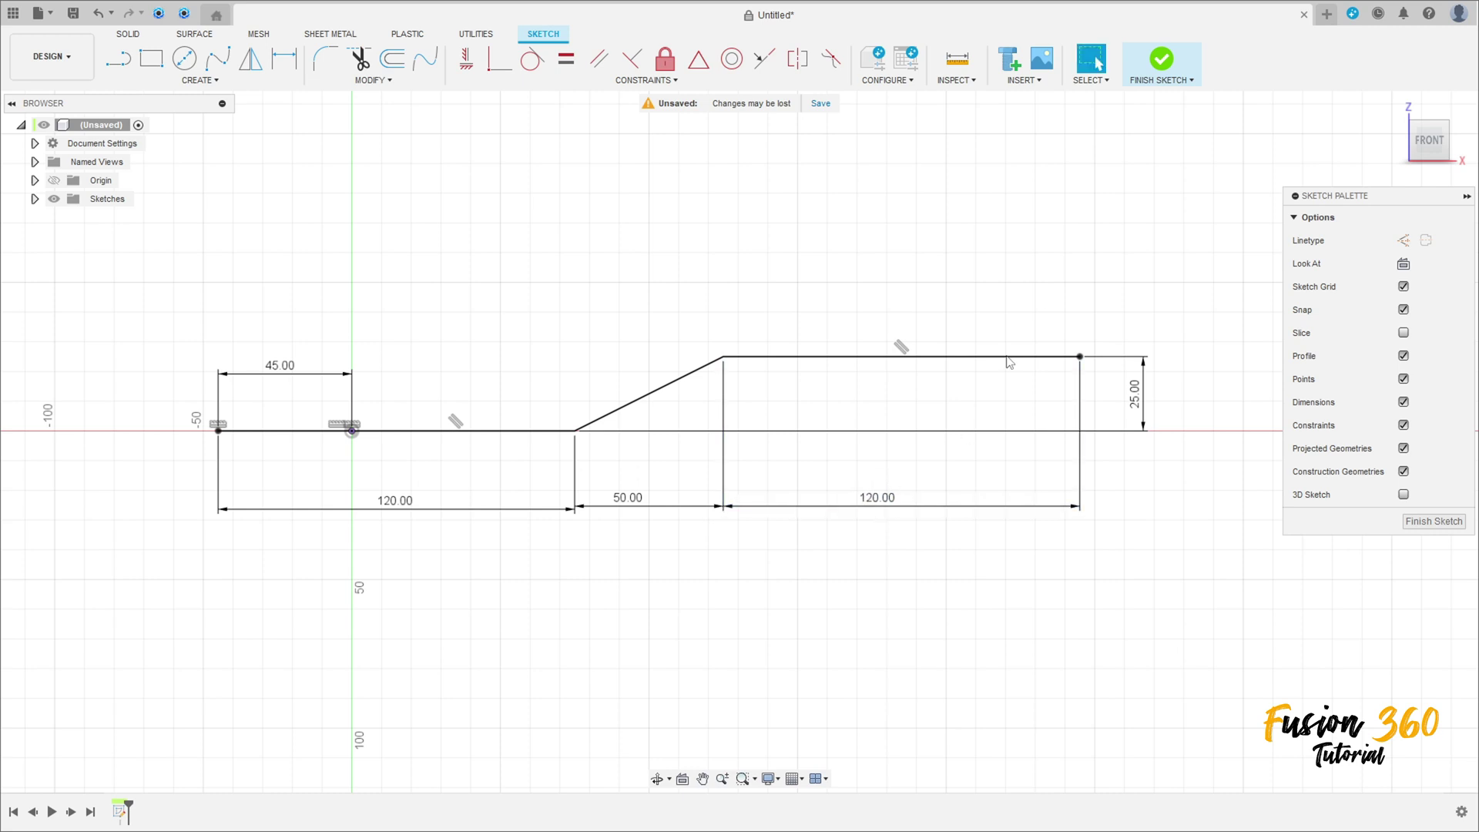
Round the lower and upper bends with 60 mm sketch fillets.
click(326, 58)
click(574, 431)
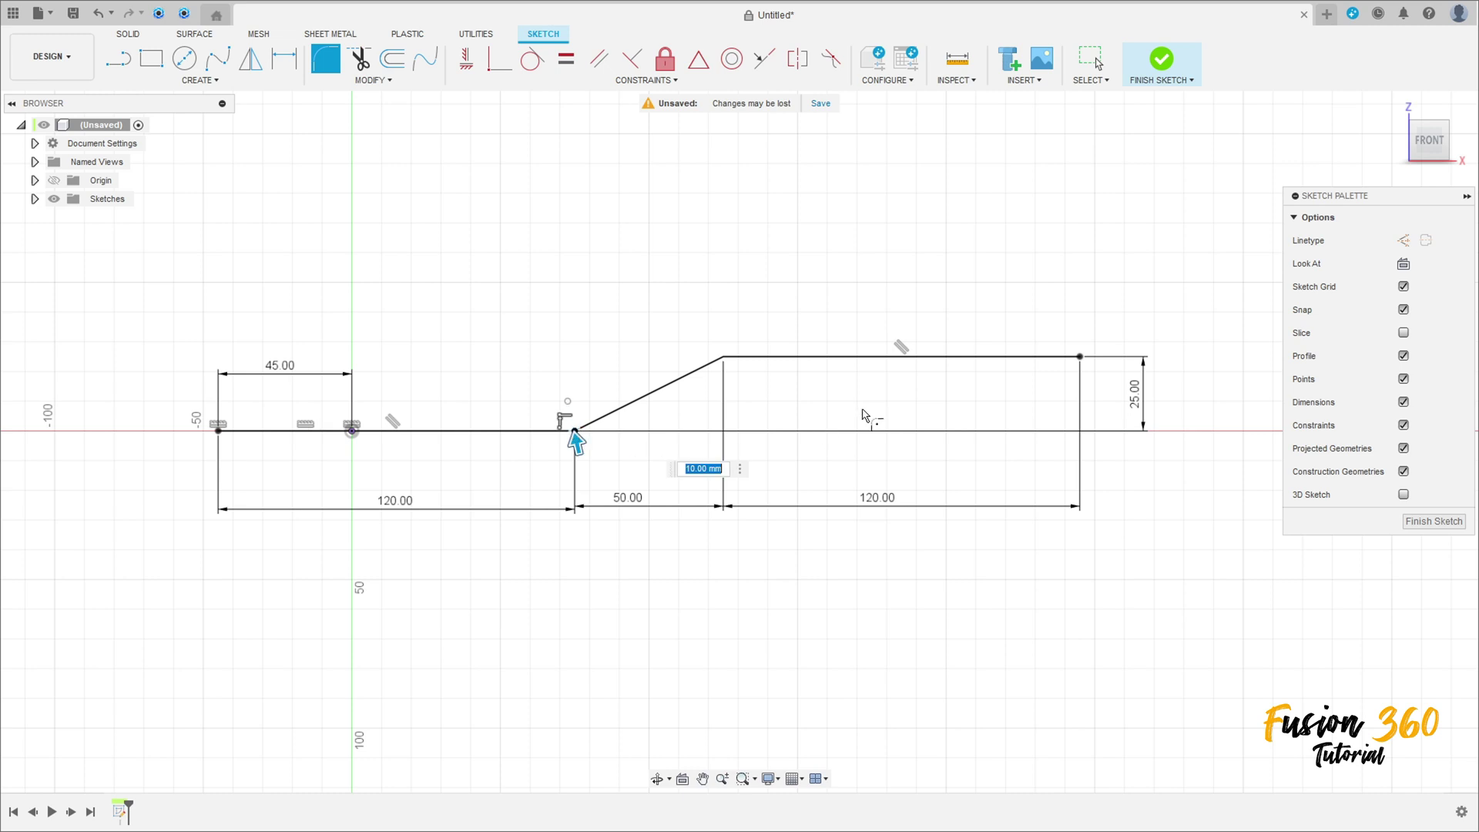
text(60)
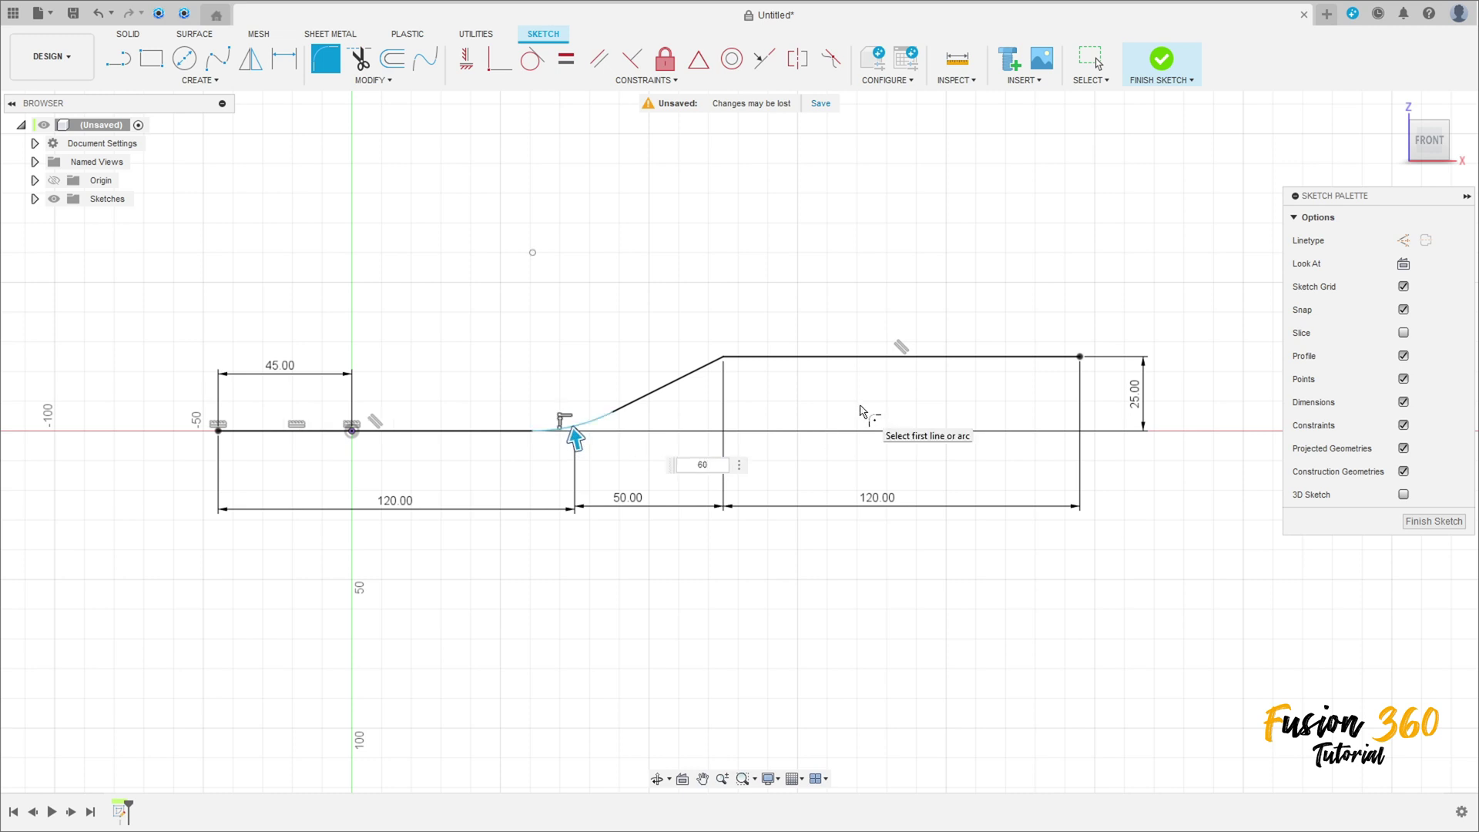
click(722, 357)
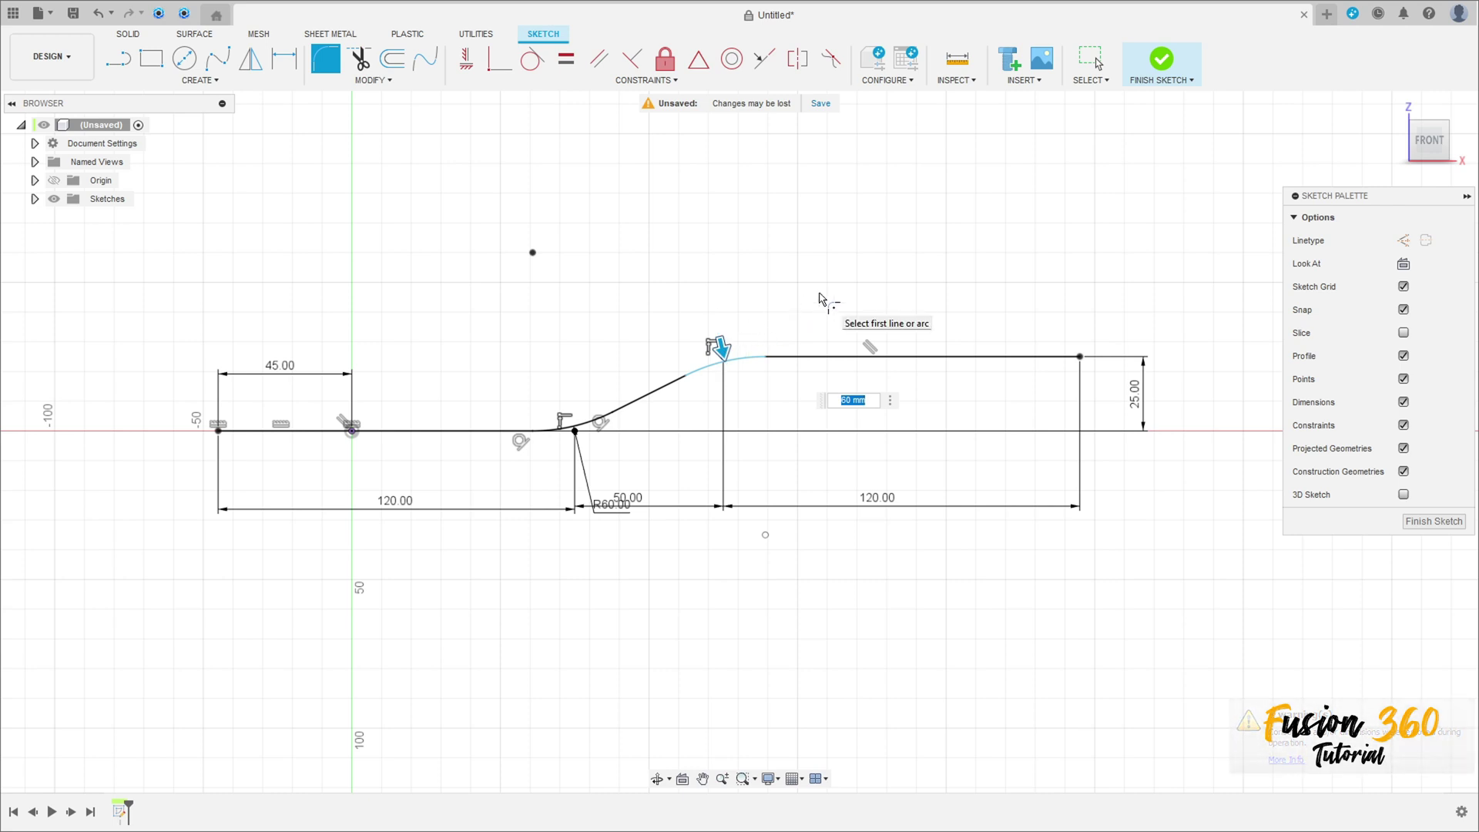
key(Return)
mouse_move(616, 508)
mouse_down()
mouse_move(543, 308)
mouse_move(555, 325)
mouse_up()
Add a driven radius dimension to the upper arc and finish the sketch.
key(d)
click(710, 373)
click(672, 258)
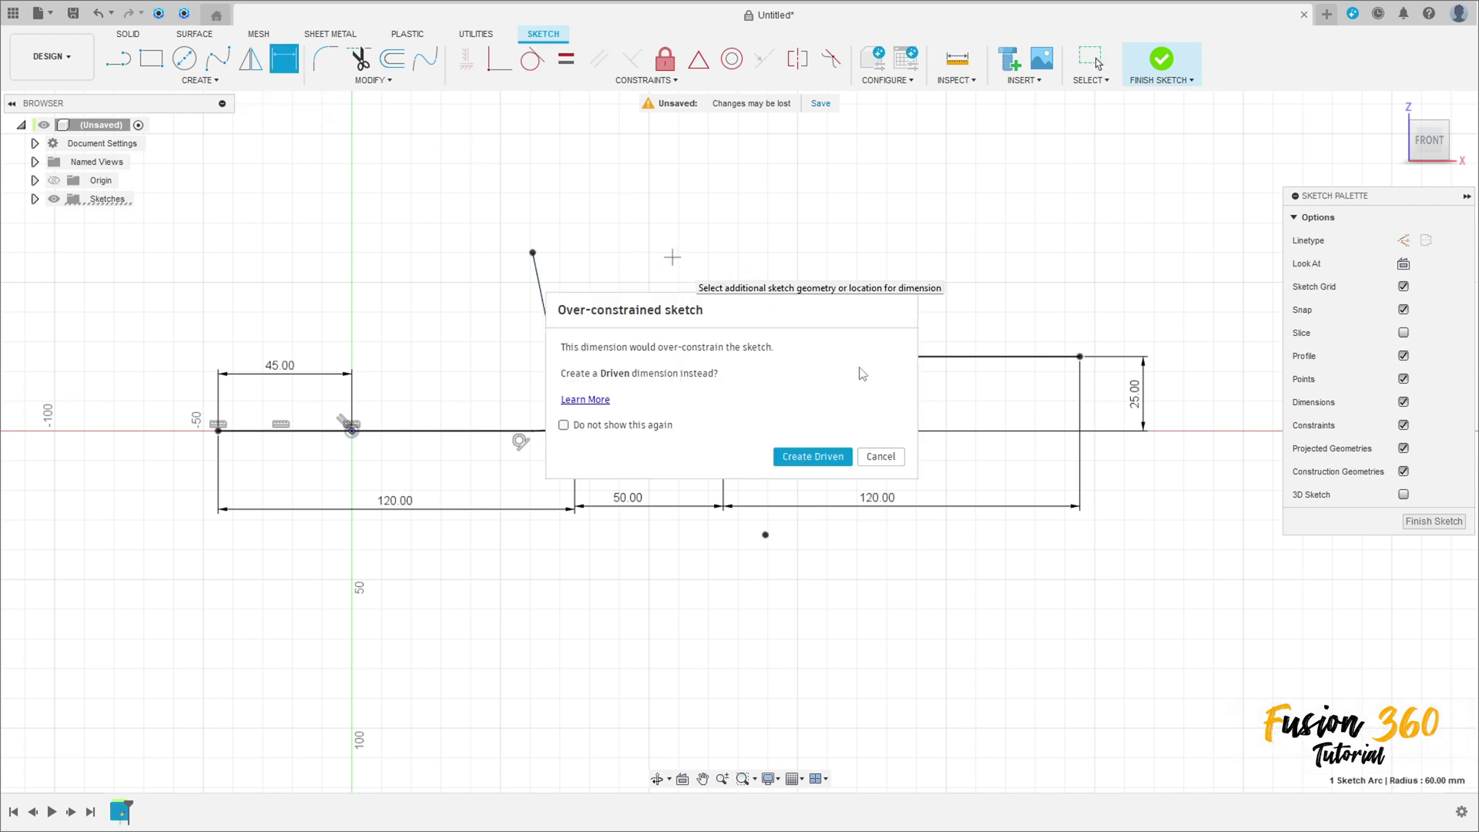
click(813, 457)
middle_drag(659, 443, 651, 502)
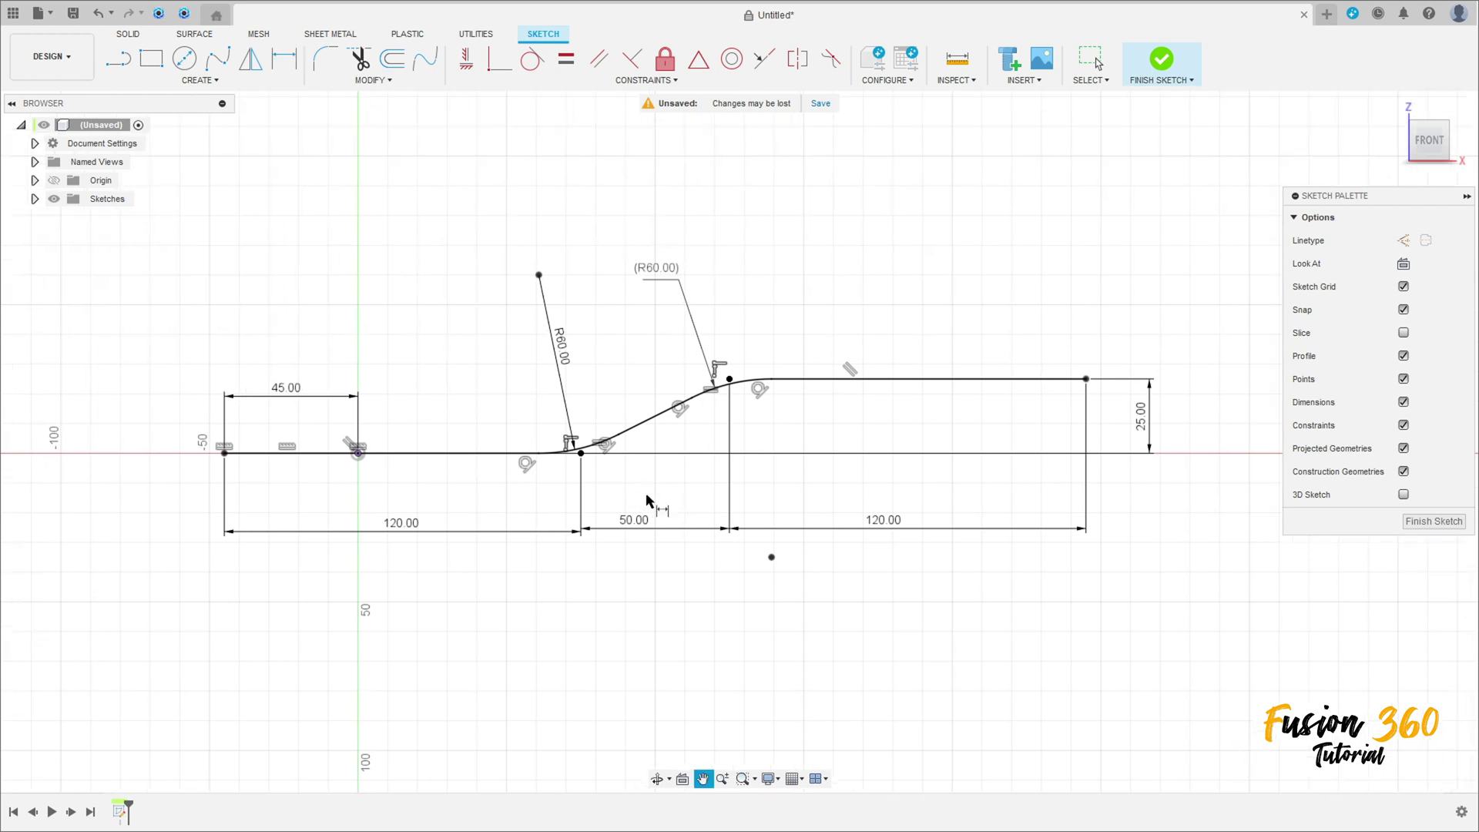
click(1181, 71)
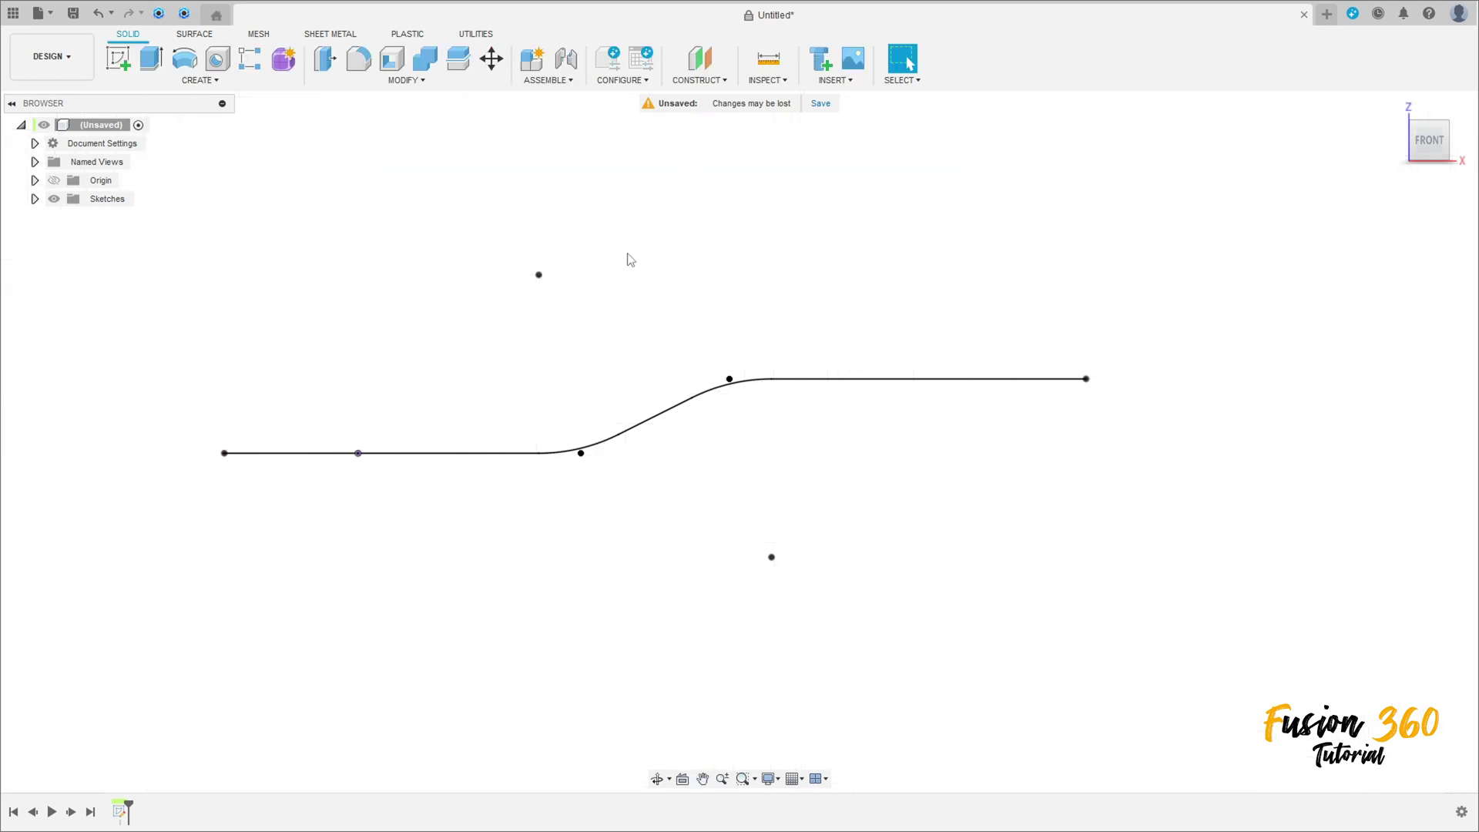
Set up a thin-walled extrusion of the bent curve, symmetric at 100 mm.
click(153, 59)
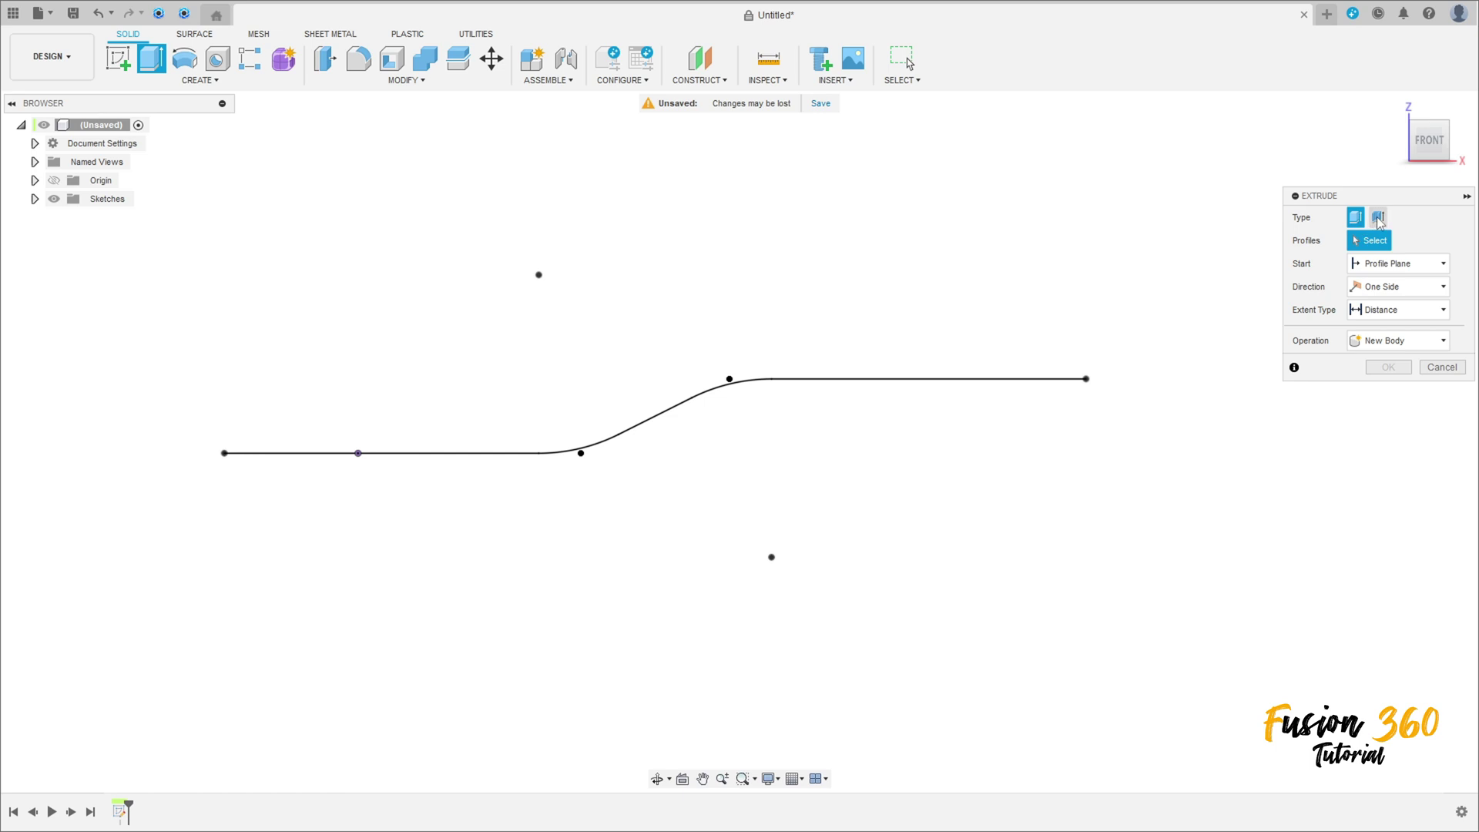
click(1379, 222)
click(966, 382)
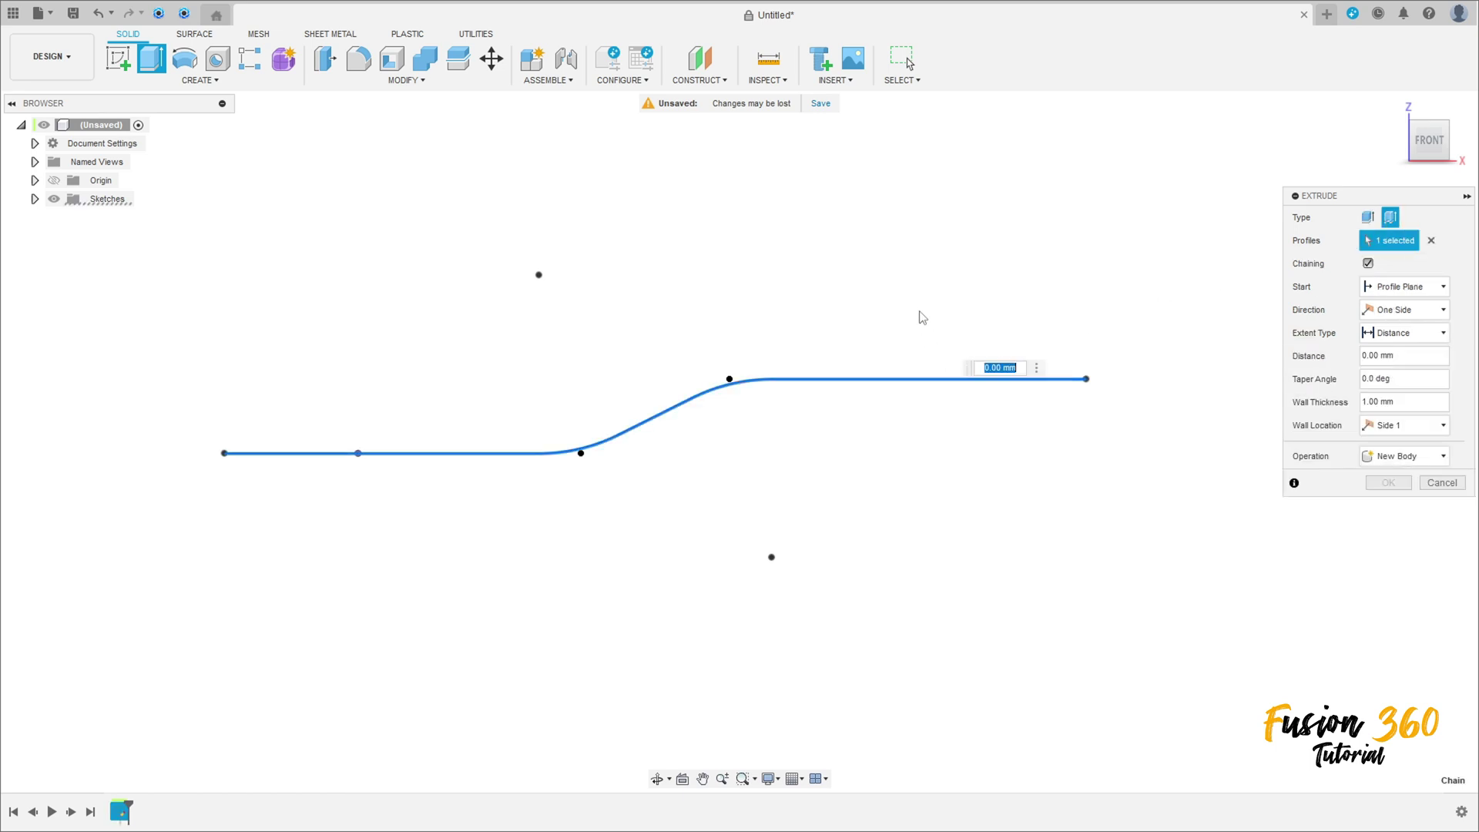
click(1406, 310)
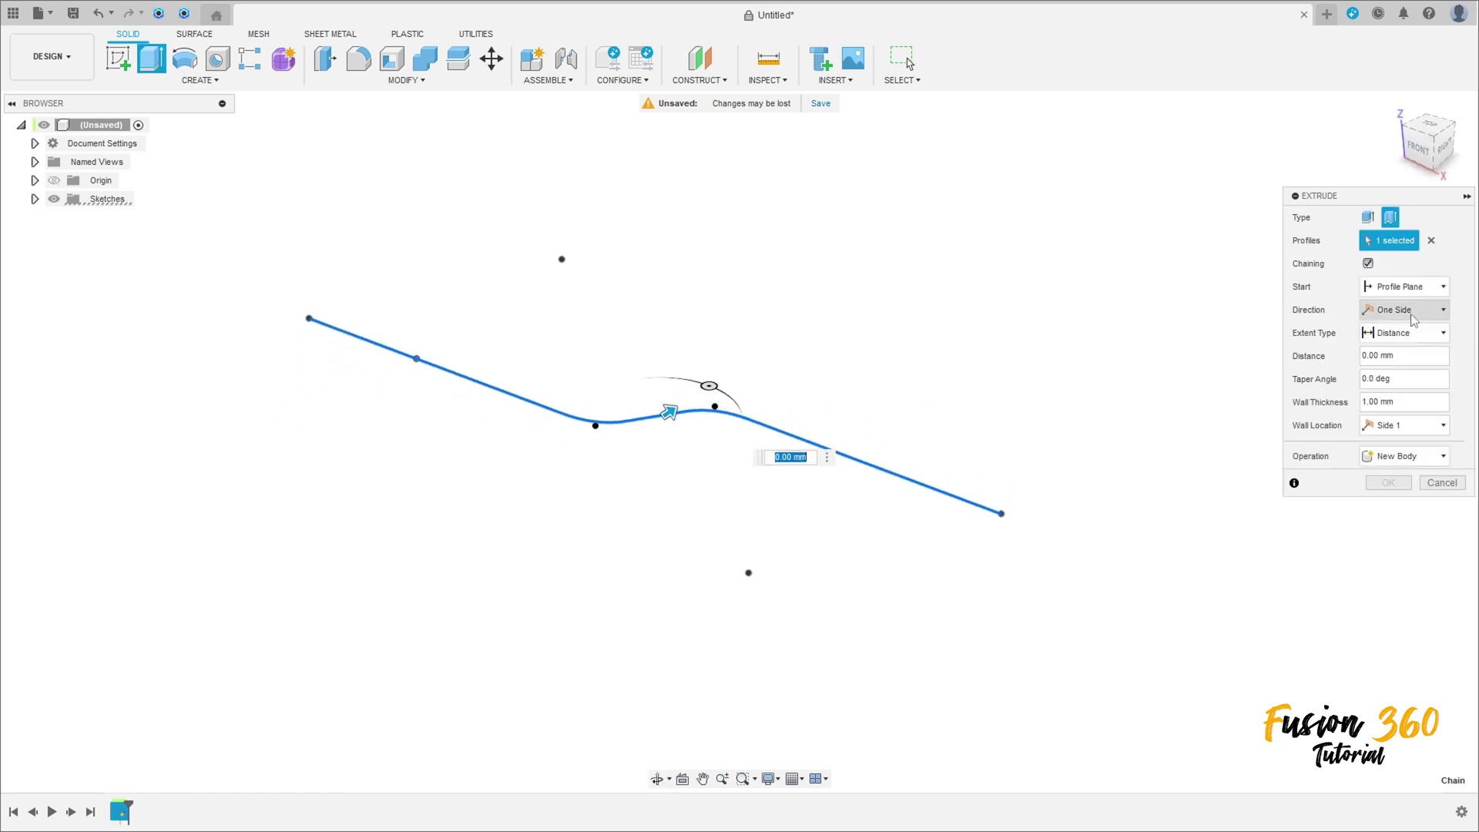
click(1395, 355)
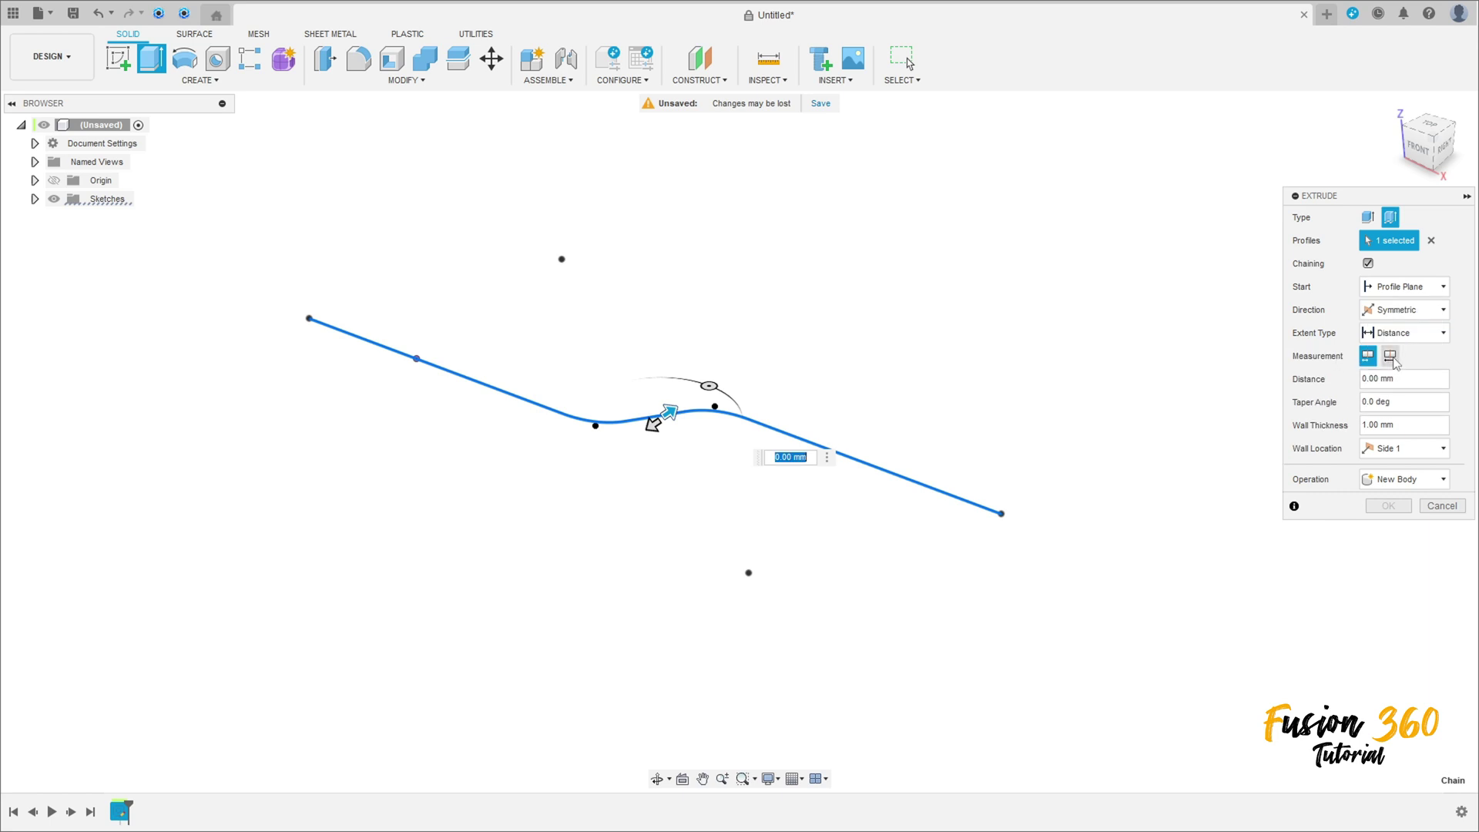
click(1398, 379)
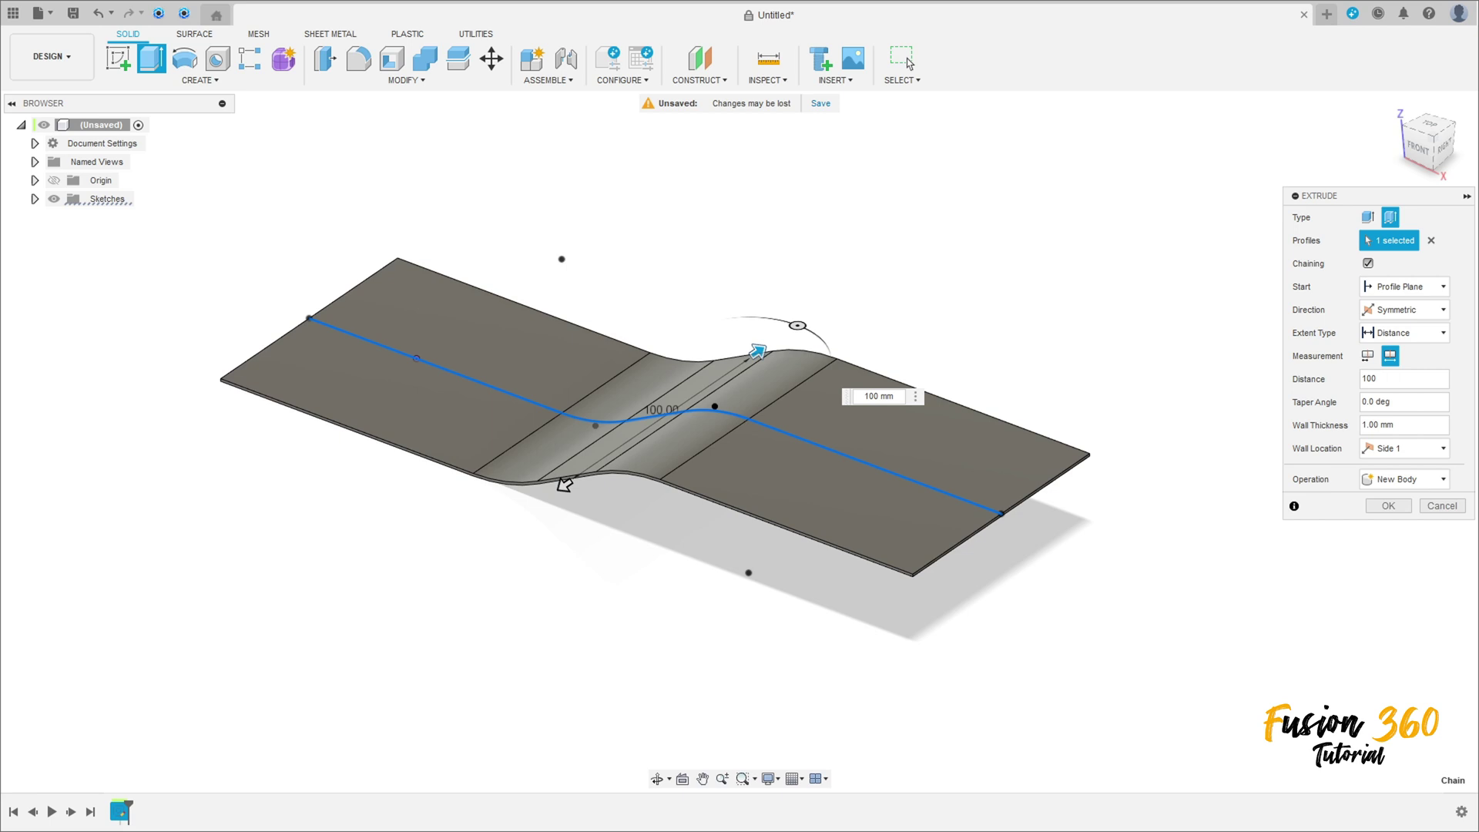
Give the wall 10 mm thickness on Side 2 and create the plate body.
drag(1404, 424, 1371, 423)
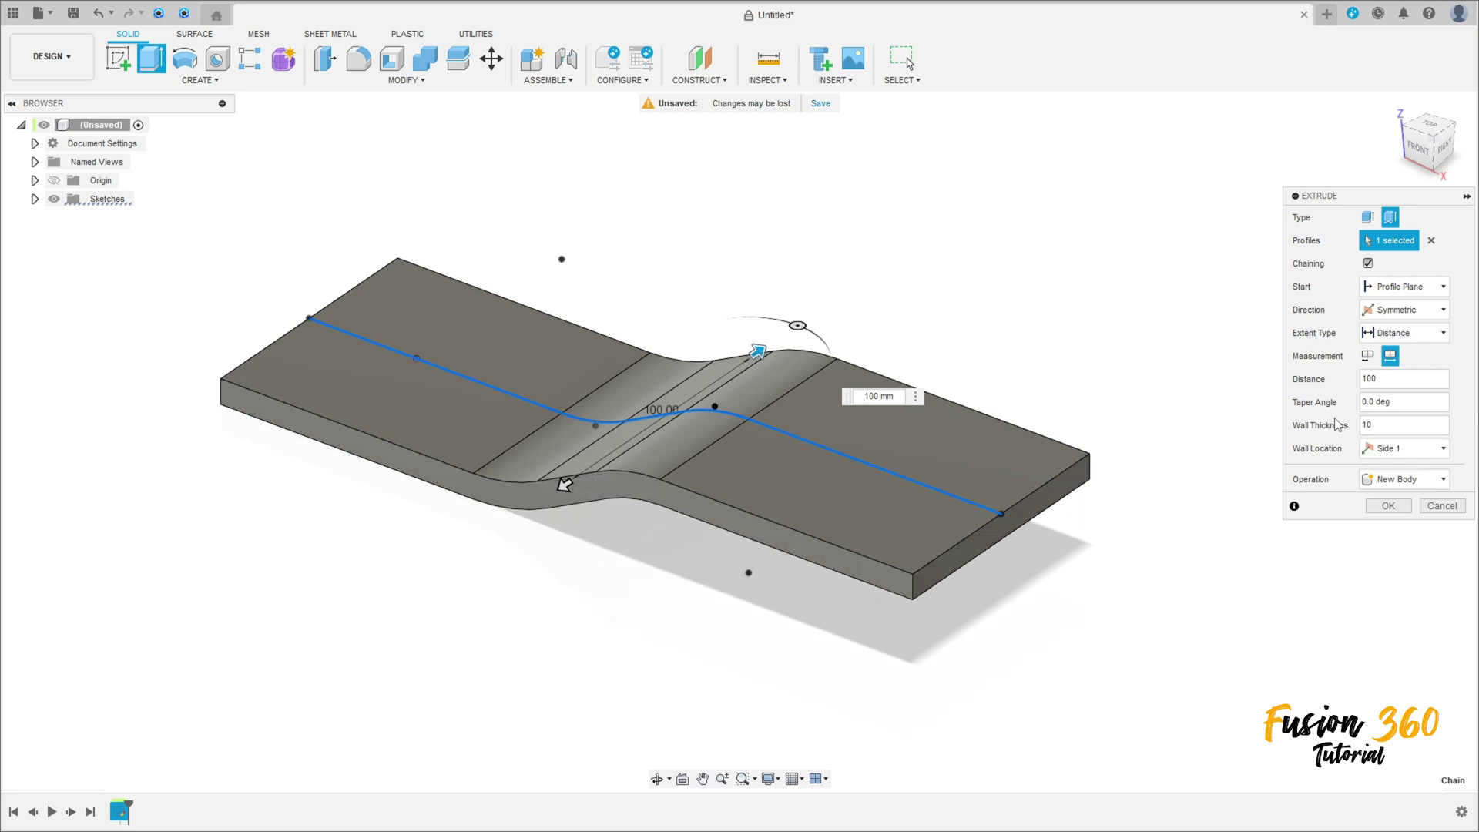
click(878, 396)
shift+middle_drag(782, 306, 794, 262)
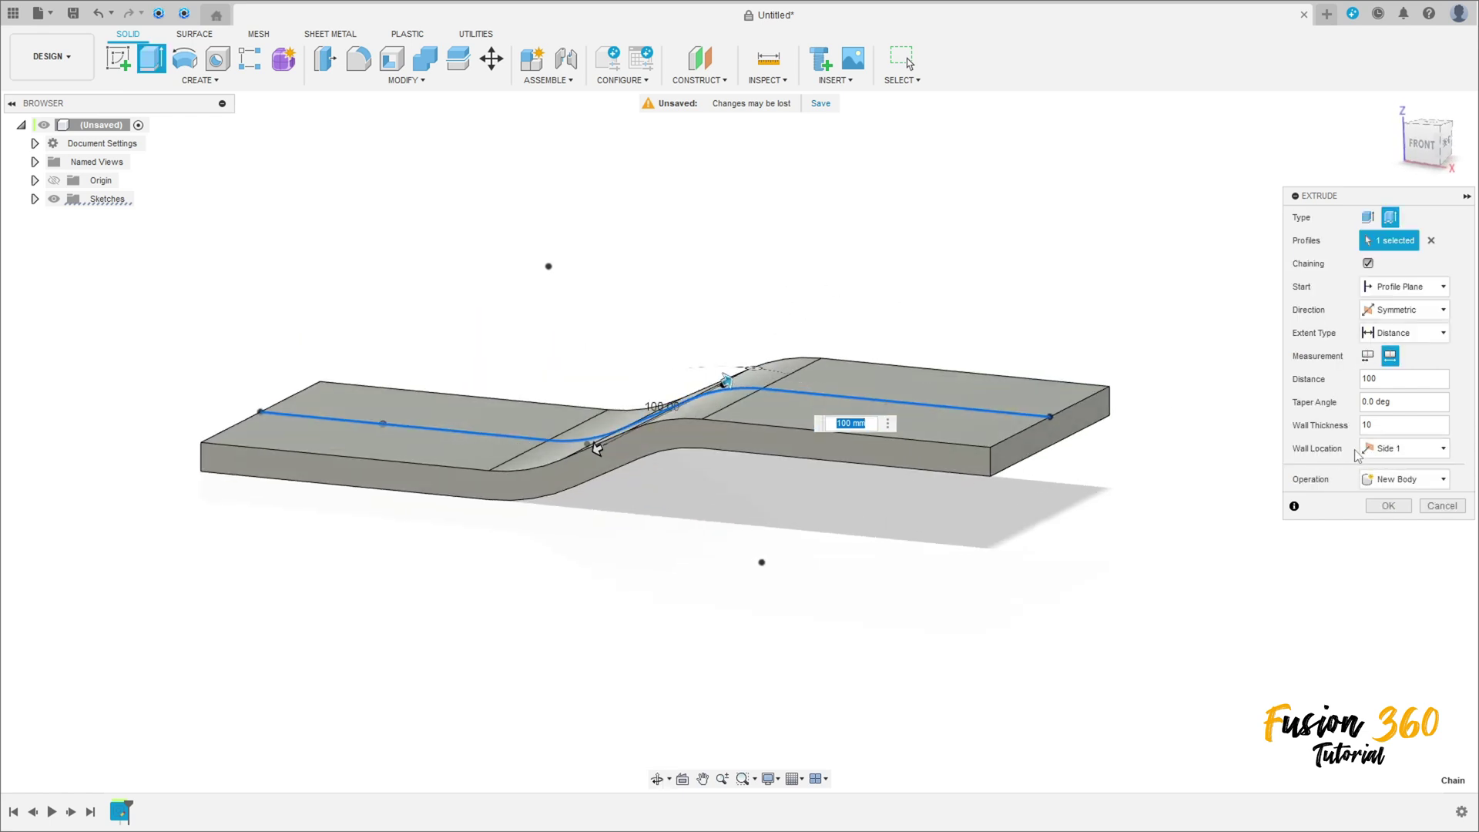
click(1387, 449)
click(1391, 484)
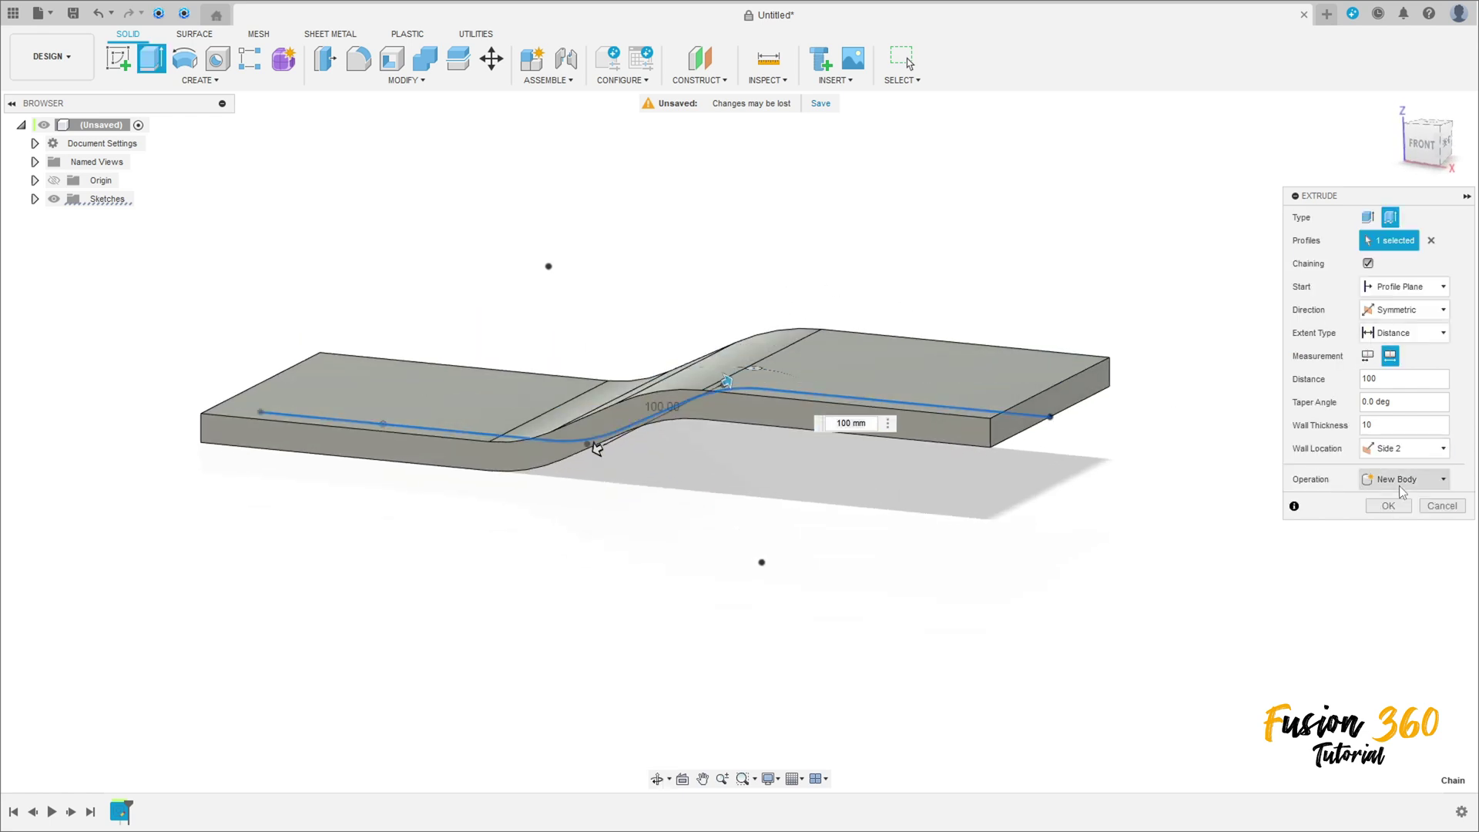
shift+middle_drag(932, 441, 878, 288)
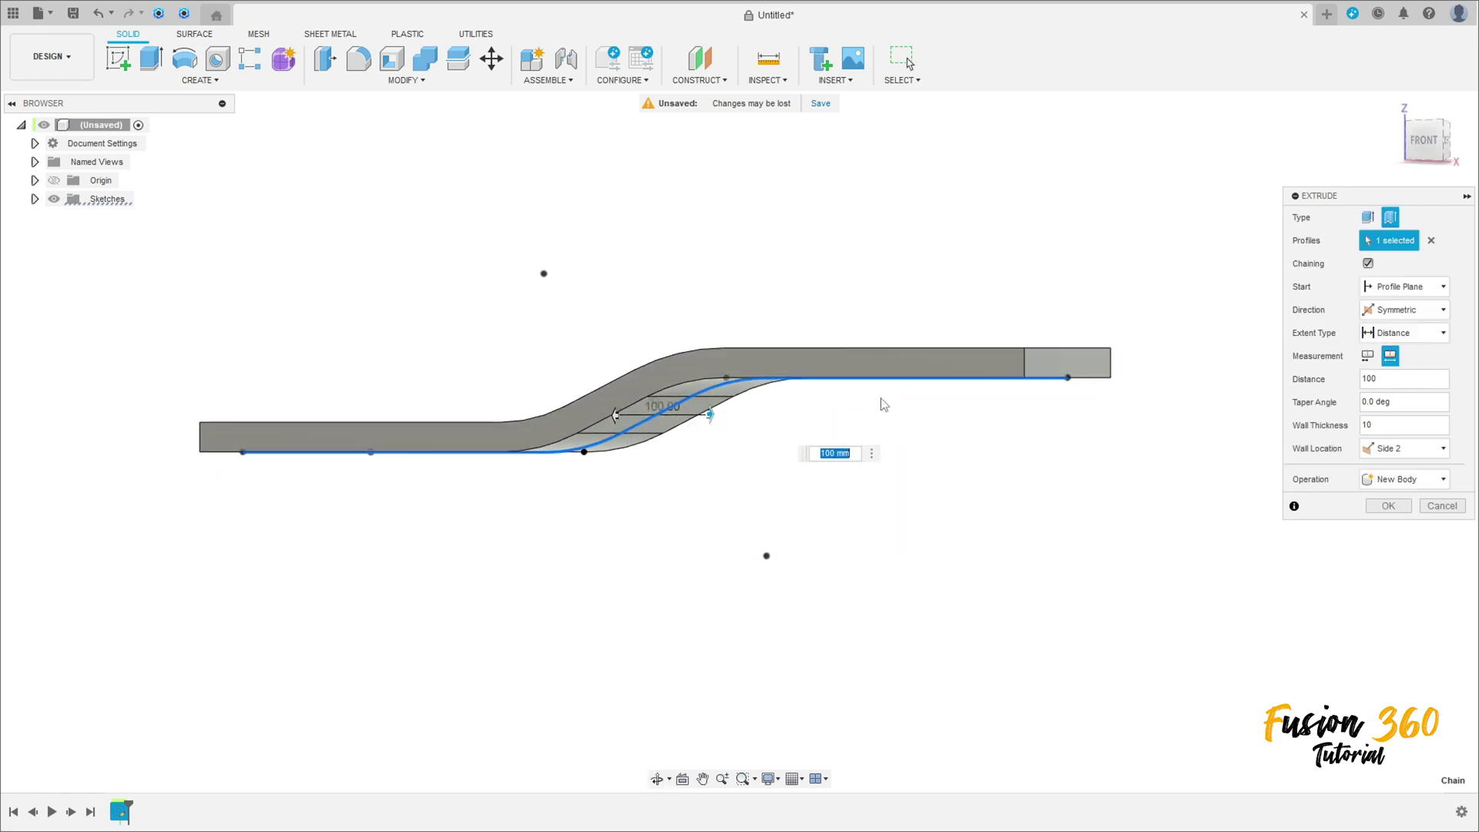
click(1387, 505)
shift+middle_drag(966, 292, 901, 354)
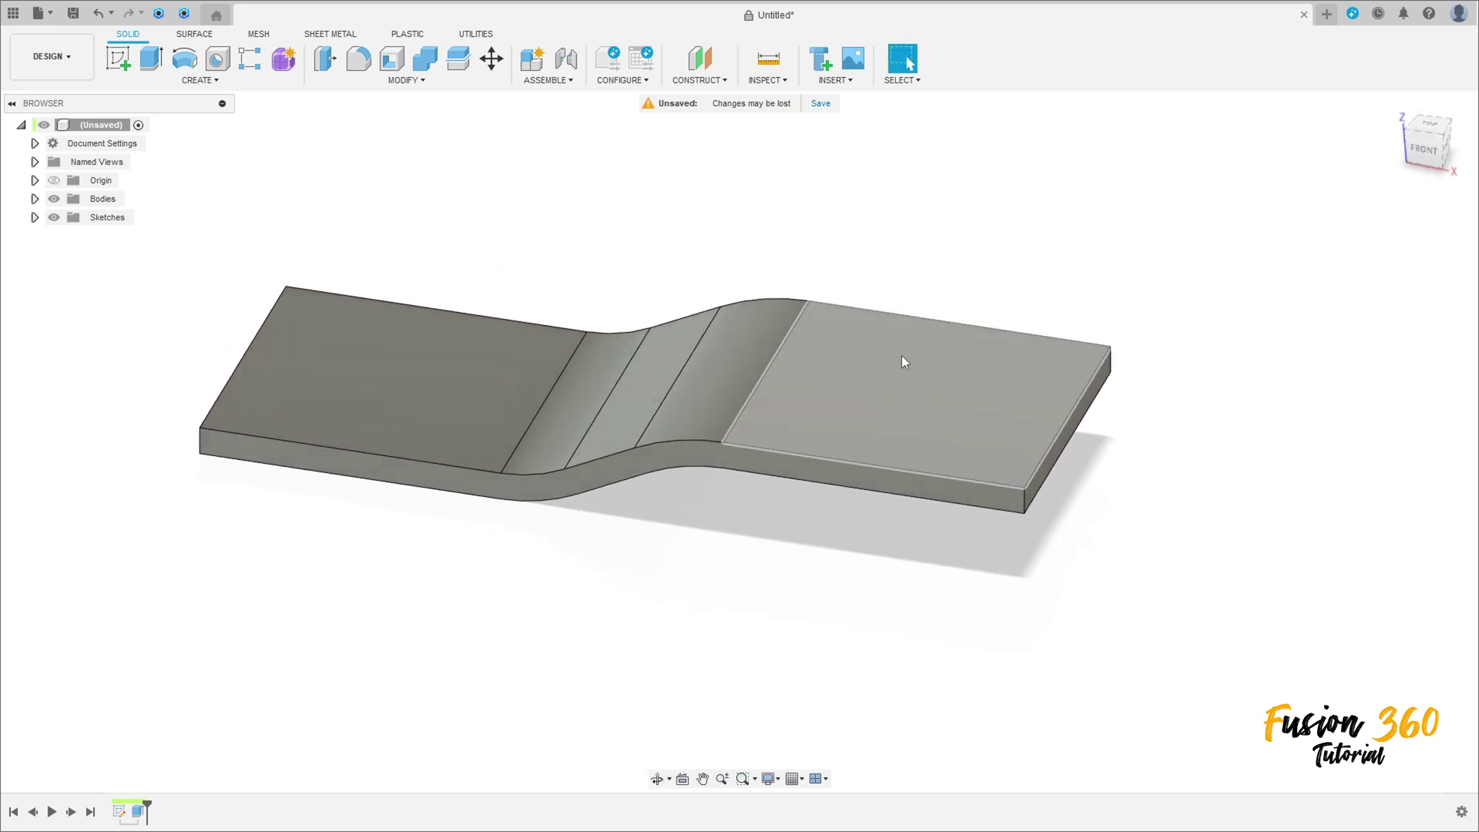
Hide Body1, start a sketch on the horizontal XY plane, then show Body1 again.
click(35, 199)
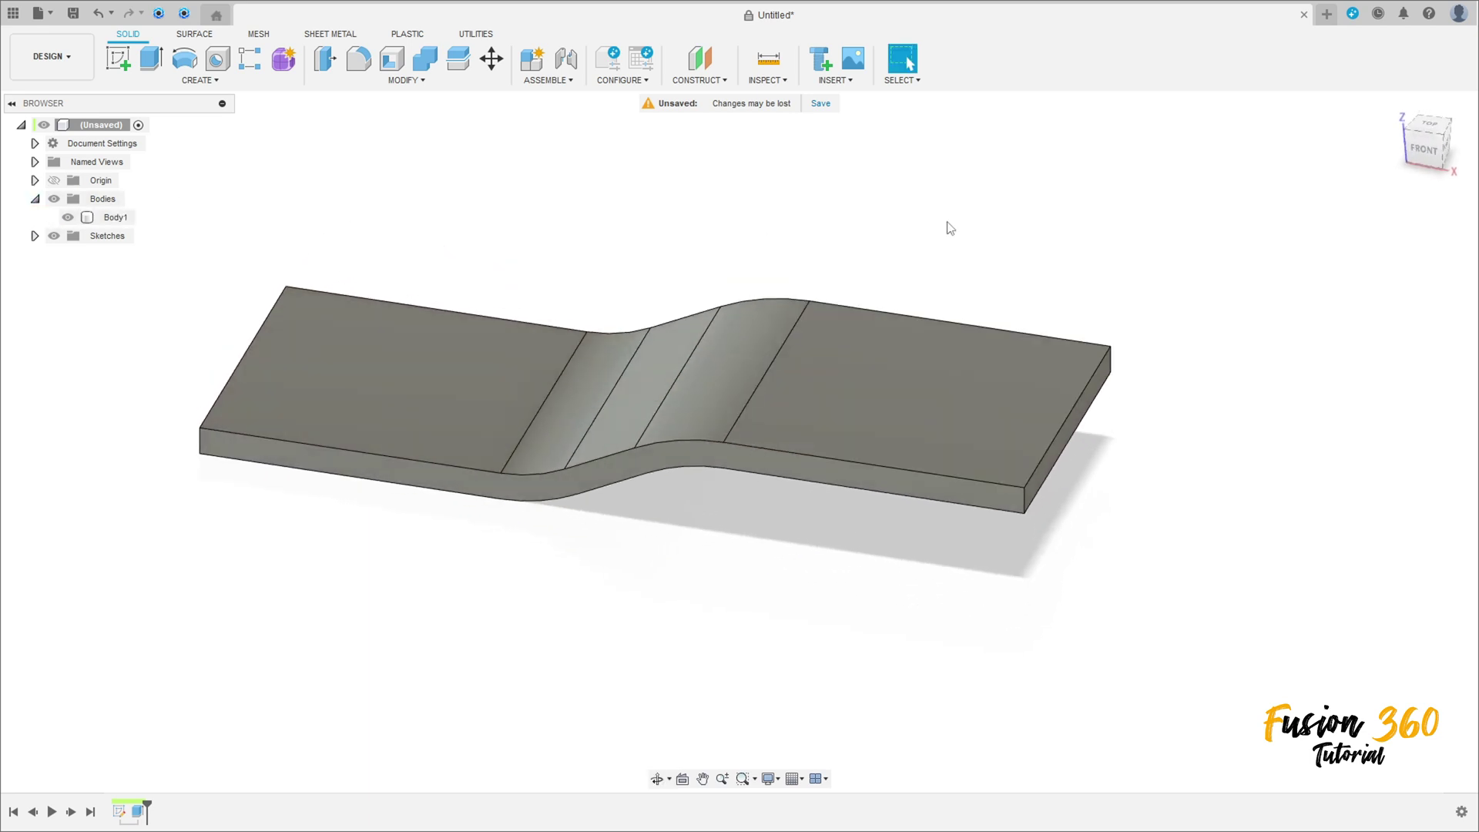
click(1393, 108)
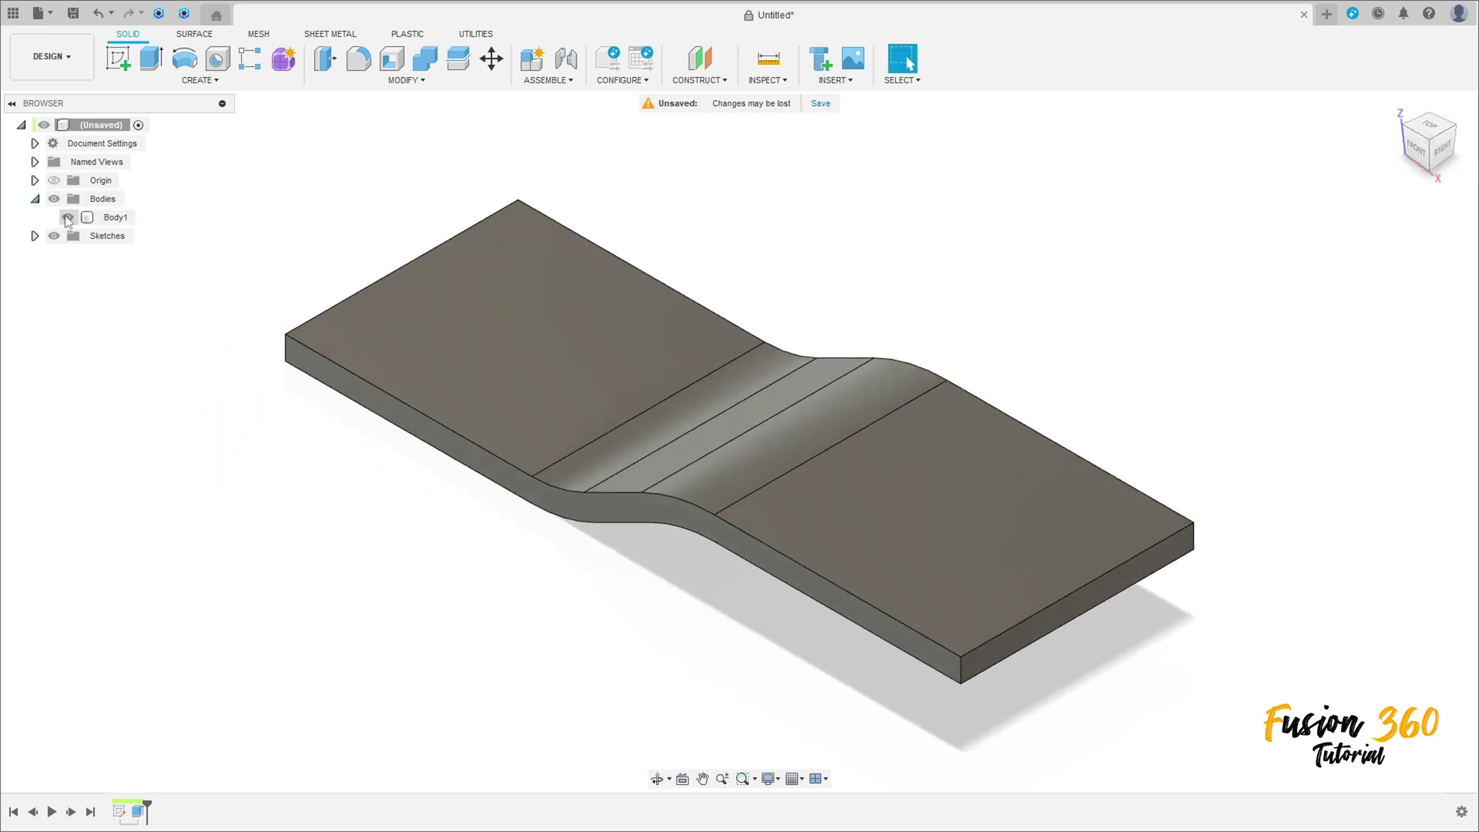
click(68, 217)
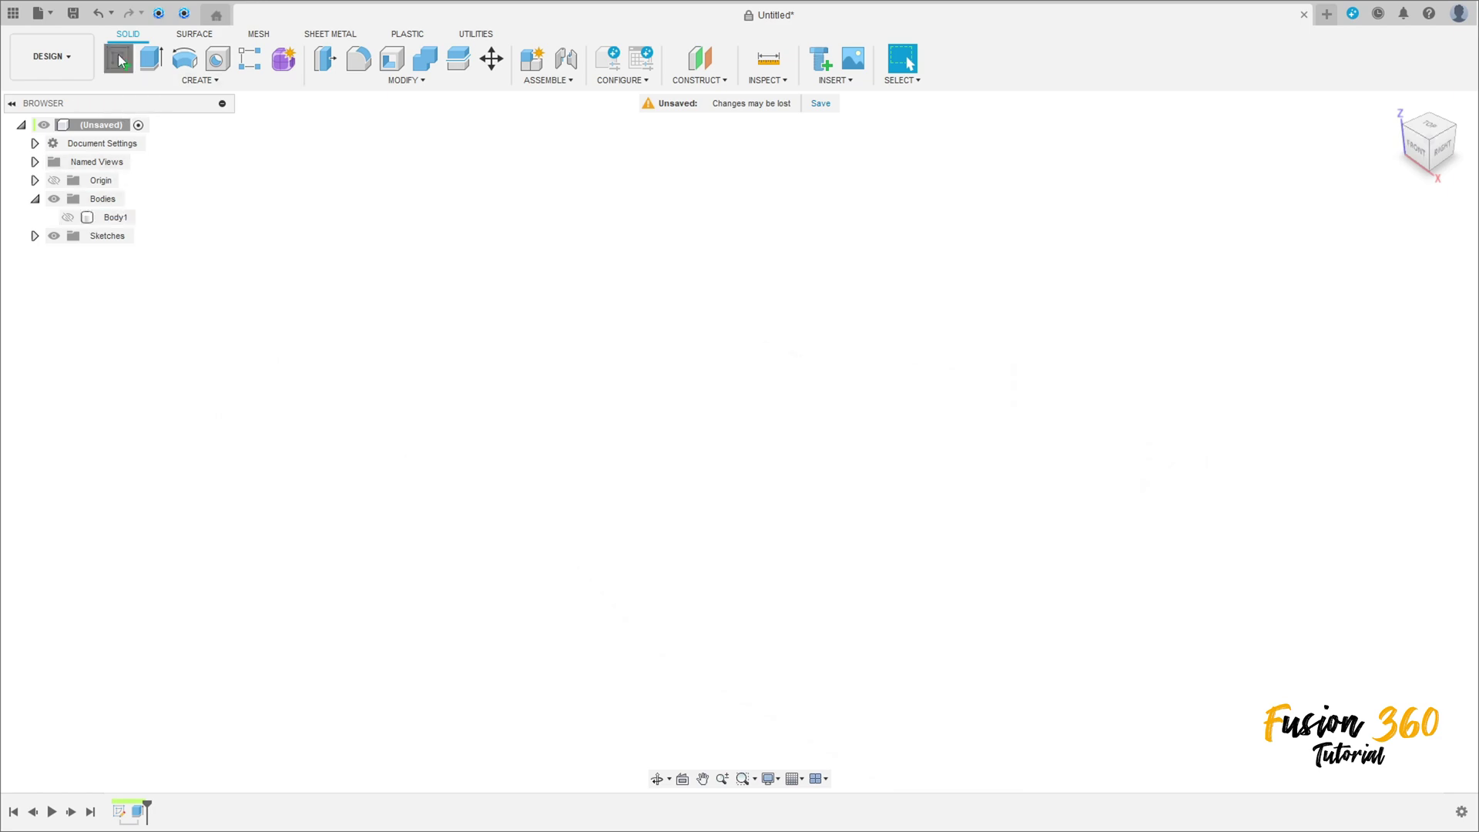
click(118, 59)
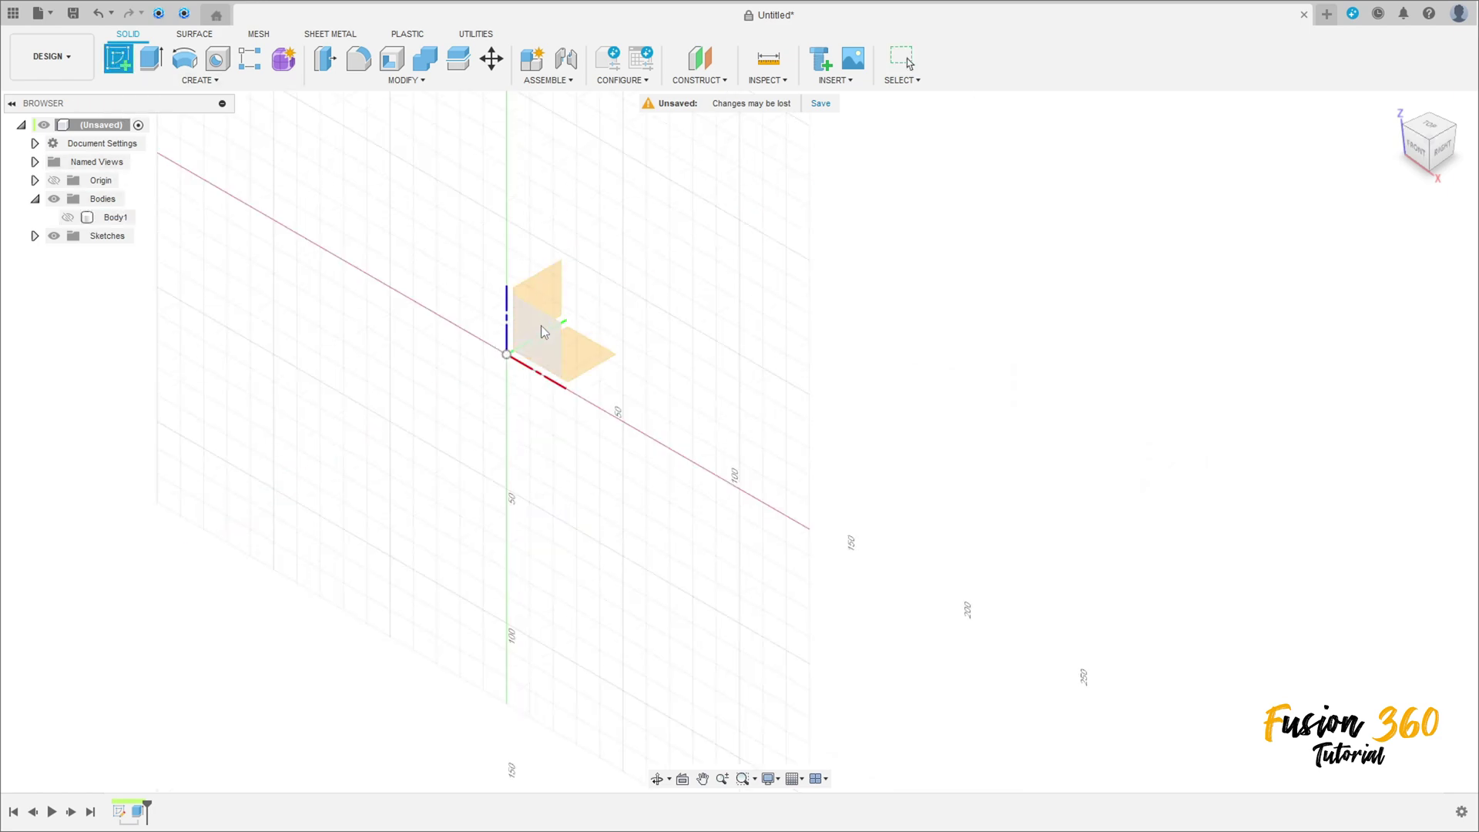
click(576, 354)
click(68, 218)
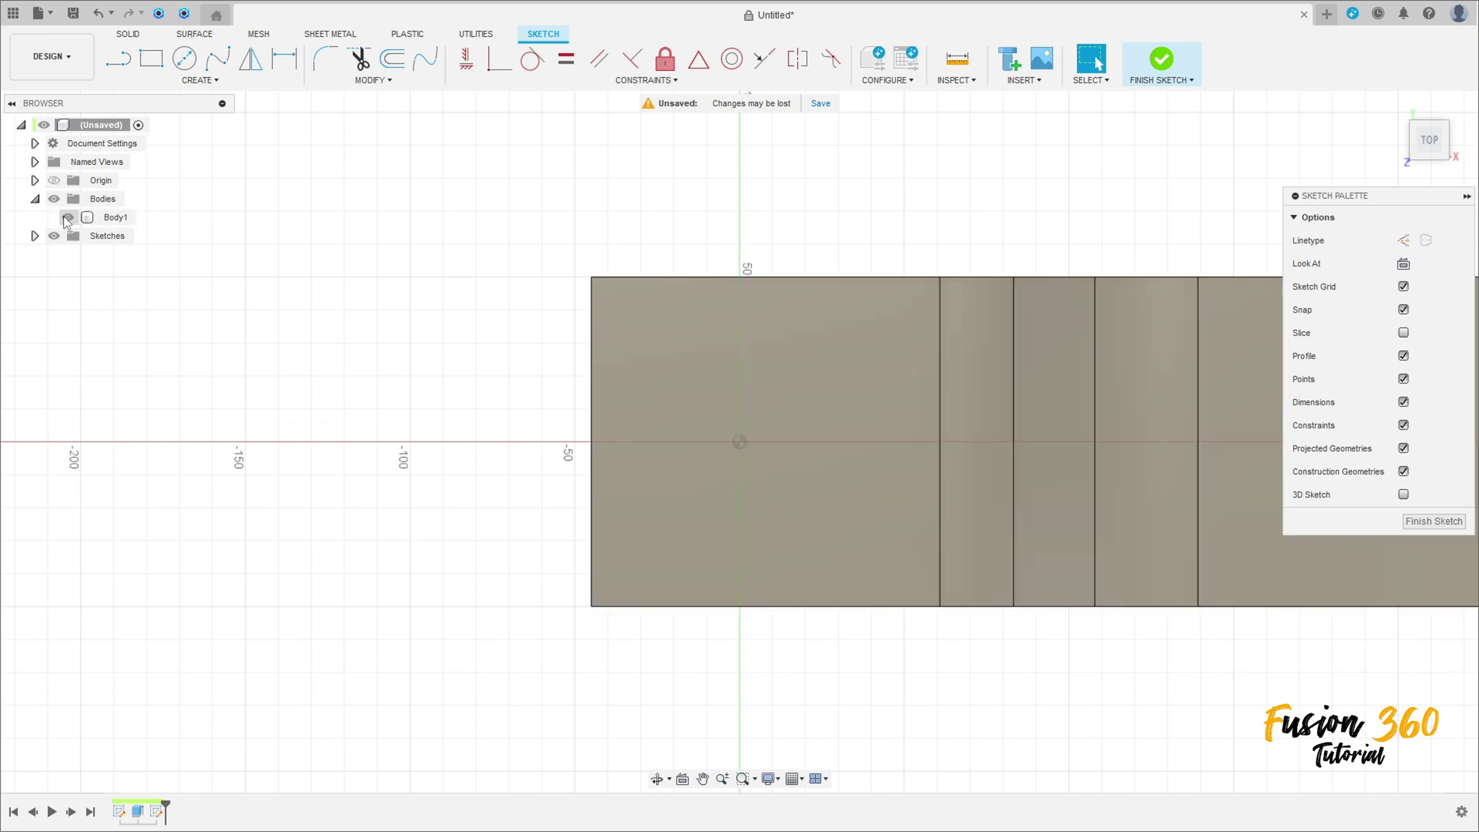
Hide the plate and draw a Ø90 mm circle at the origin and a Ø50 mm circle to its right.
click(68, 217)
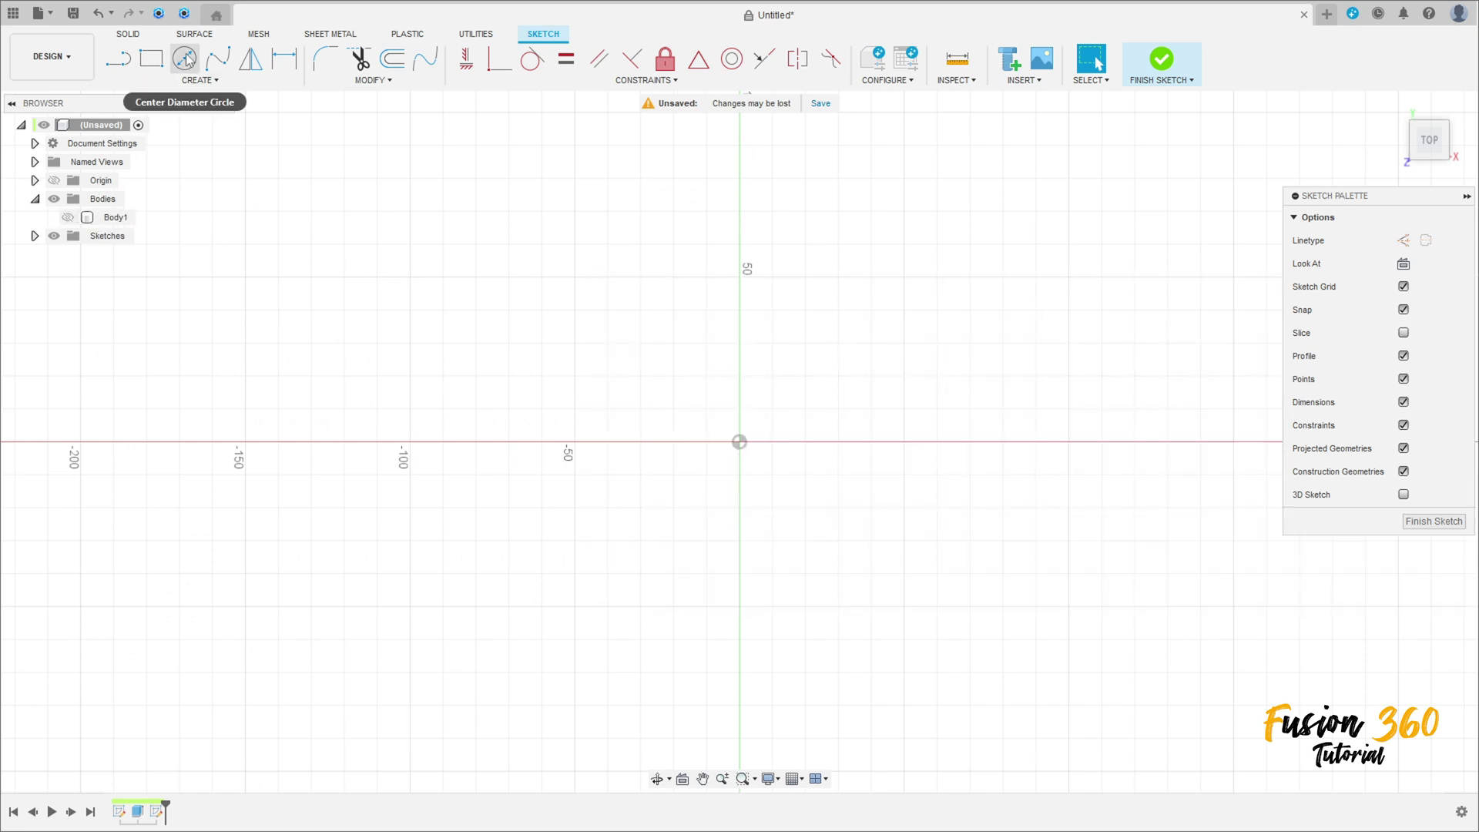
click(184, 58)
click(739, 443)
text(90)
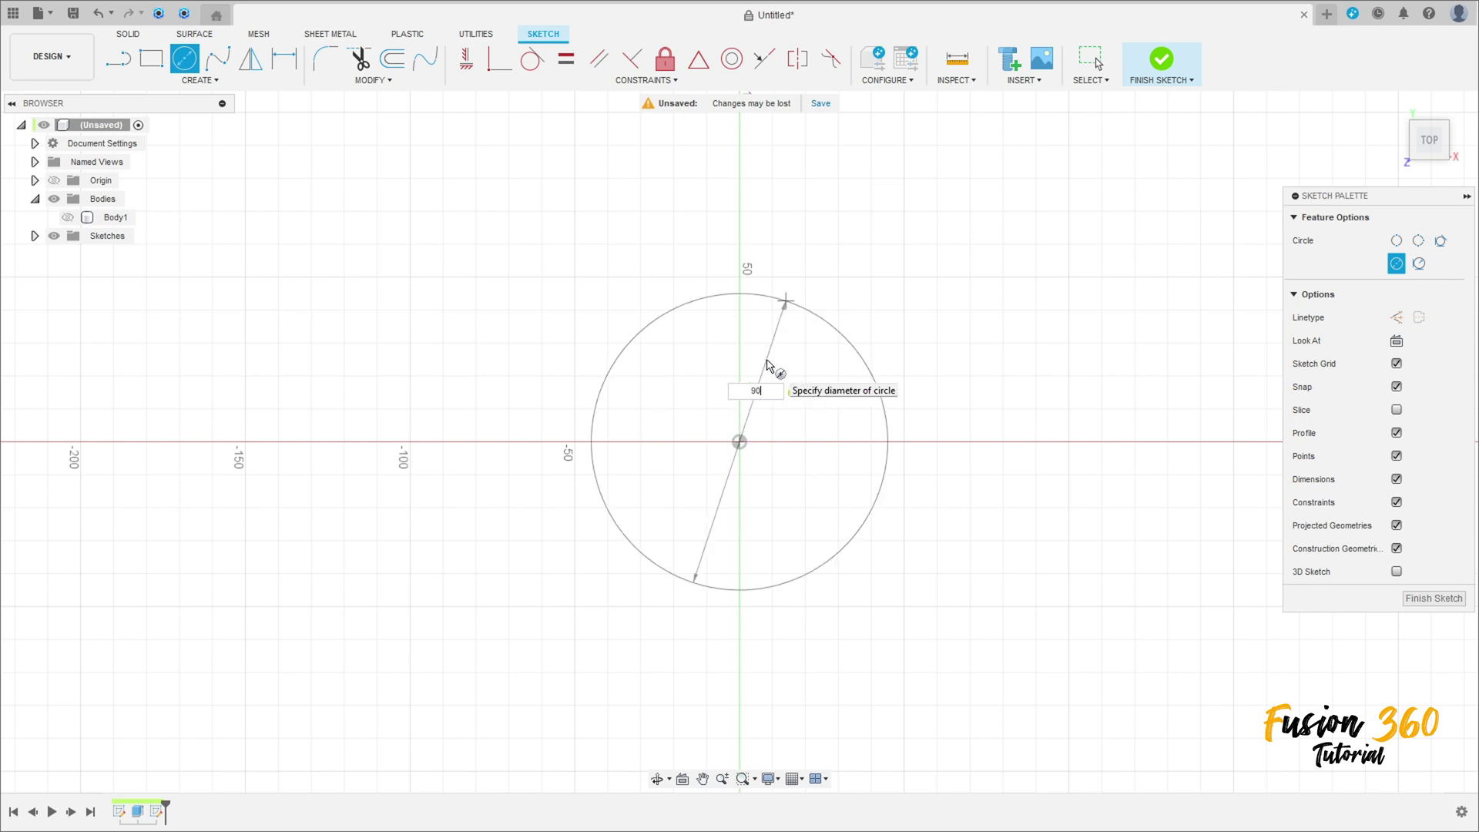
key(Return)
middle_drag(994, 443, 624, 349)
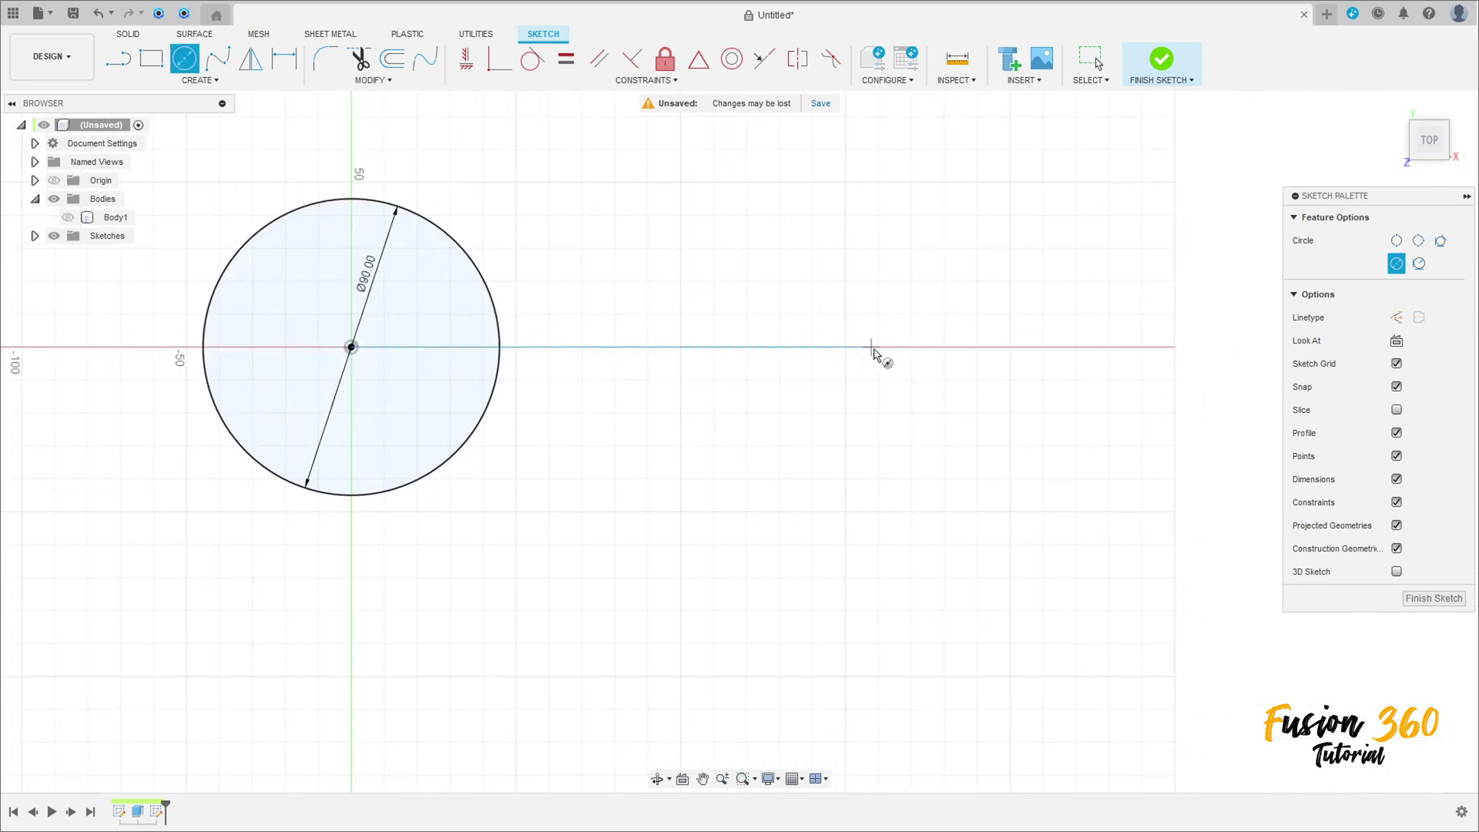
click(843, 348)
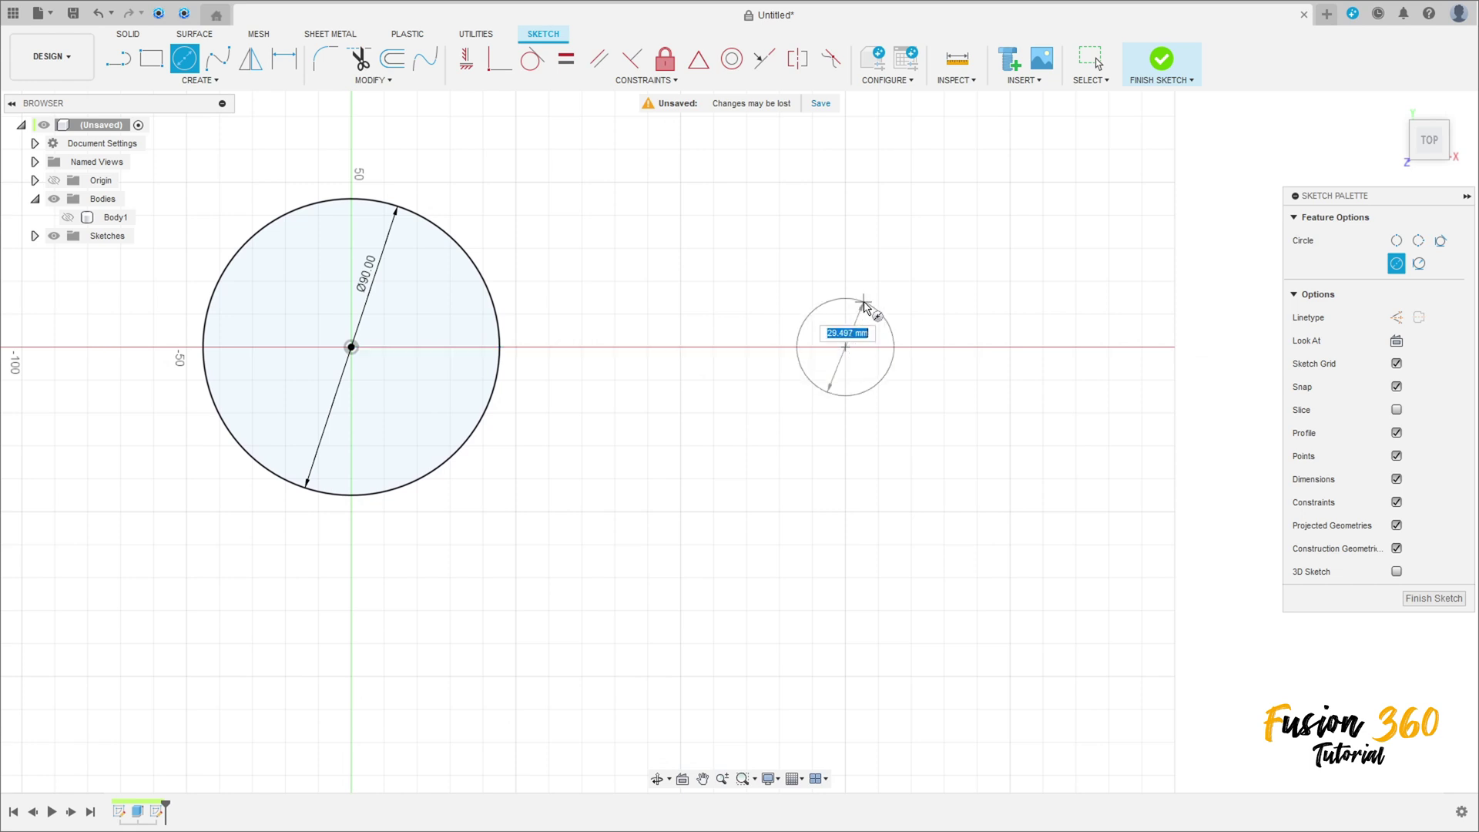
key(Return)
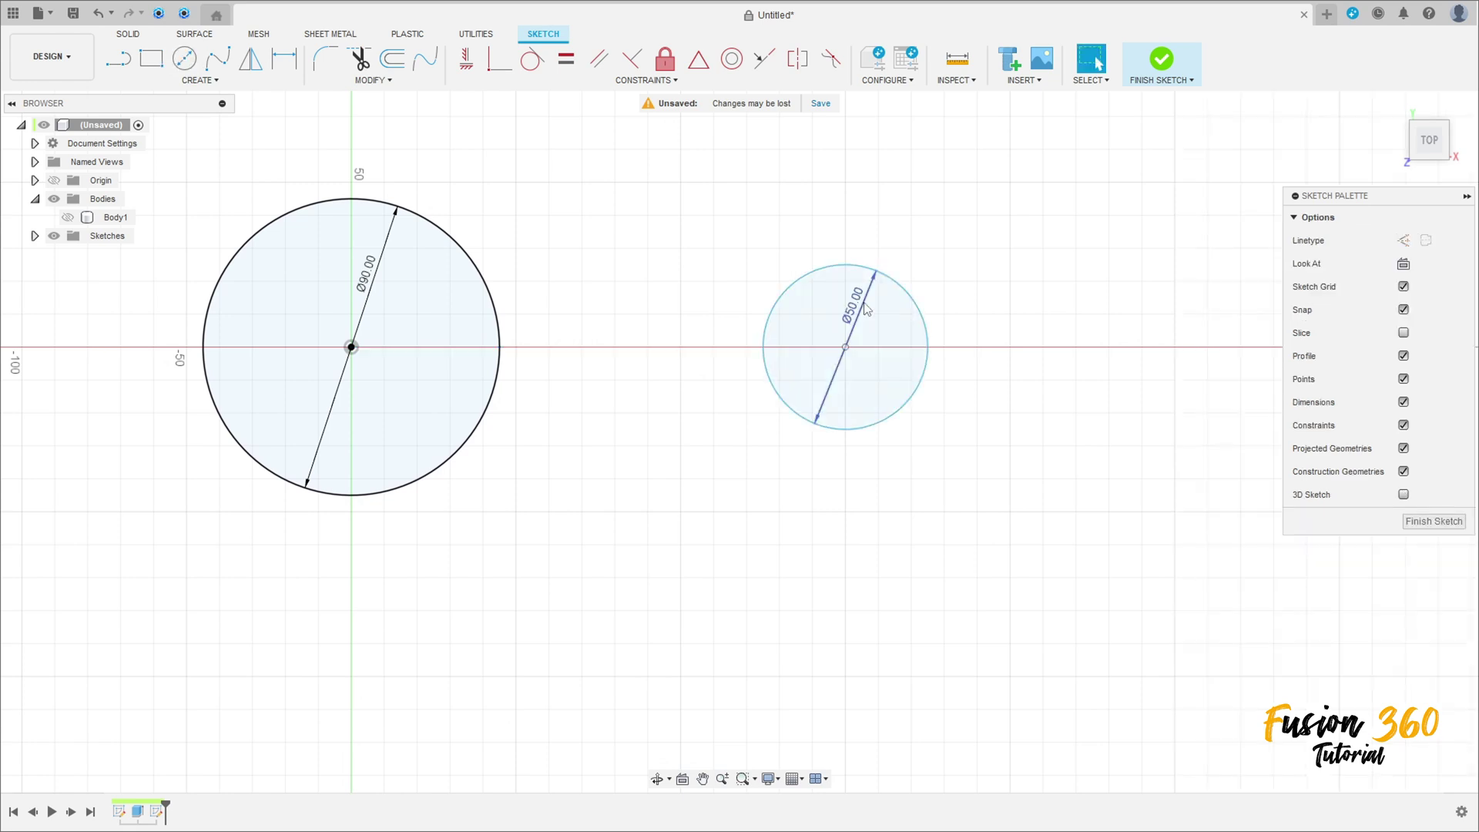
Dimension the distance between the two circle centres as 200 mm.
click(285, 58)
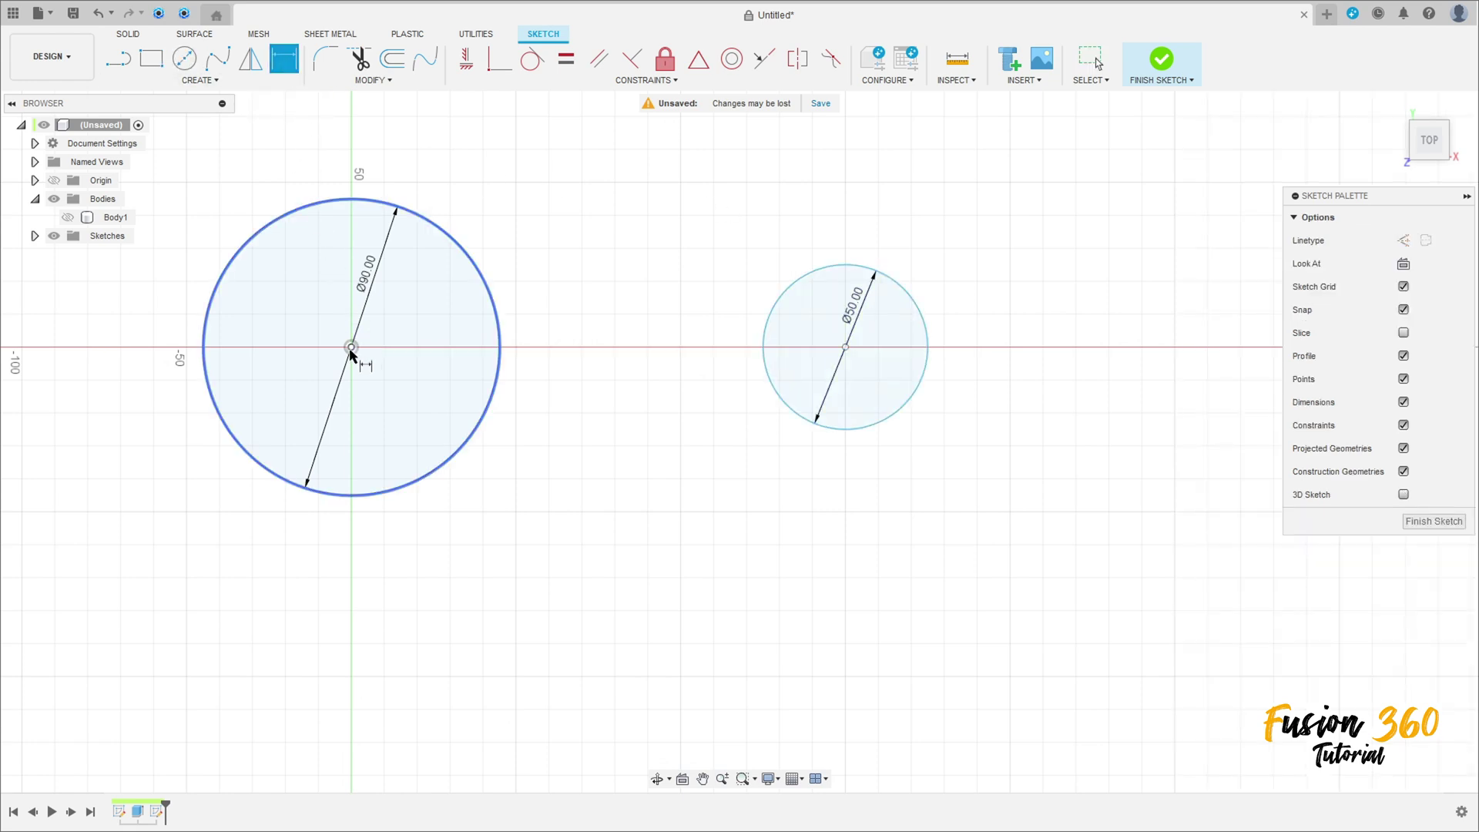
click(846, 346)
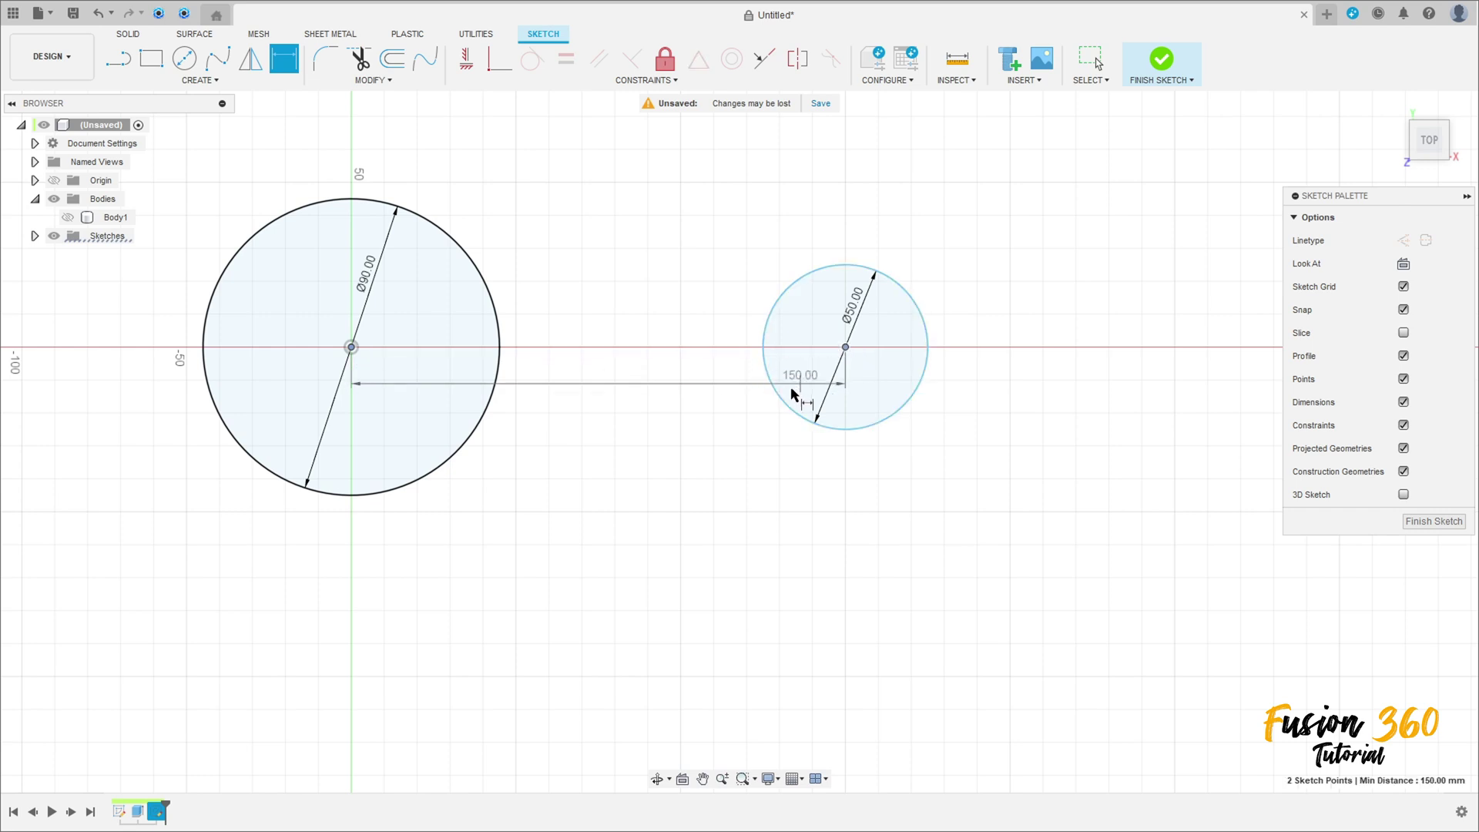
click(592, 611)
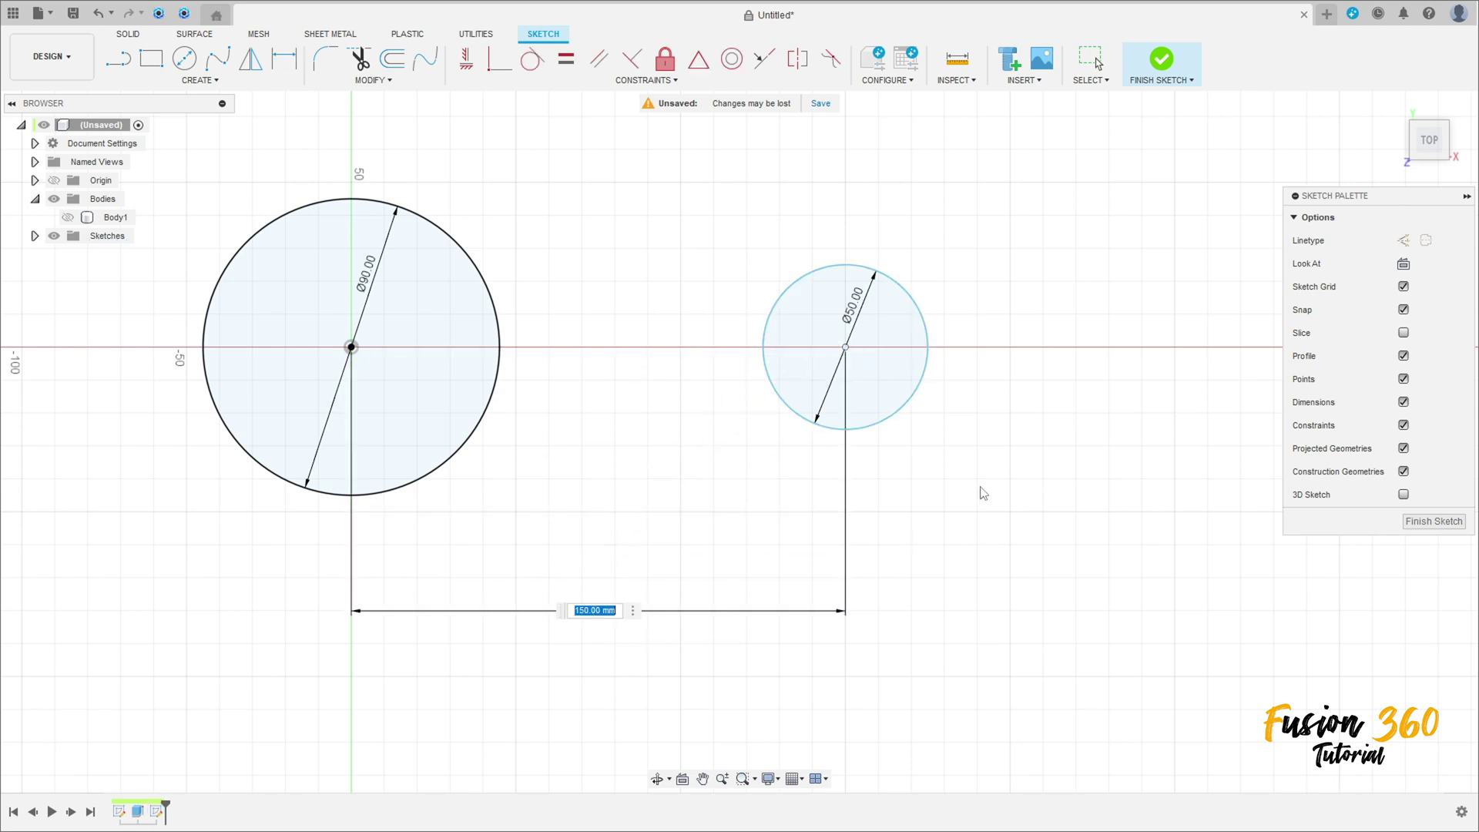
text(200)
key(Return)
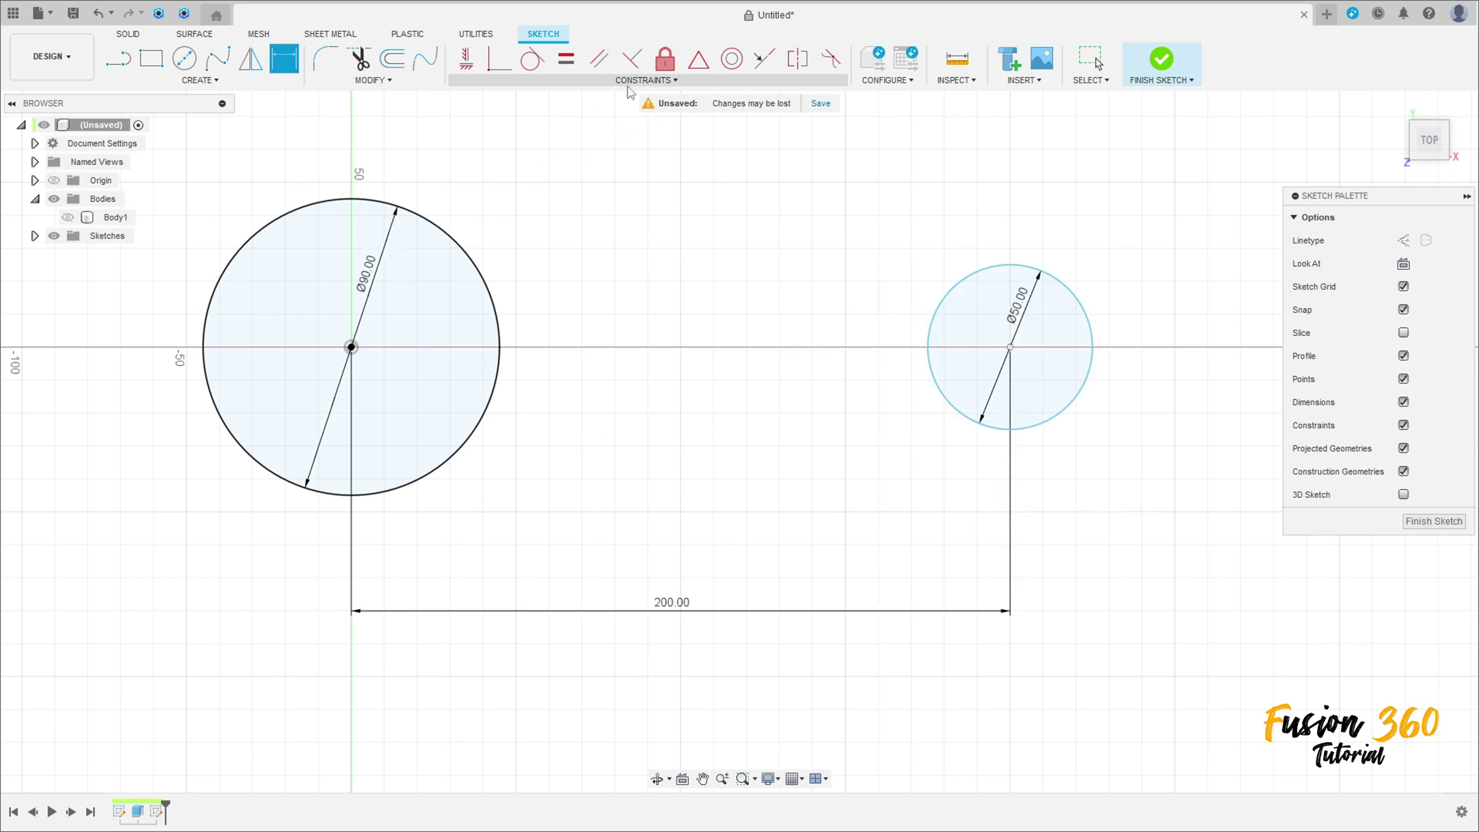
click(466, 57)
Fix both circle centres and draw upper and lower lines joining the circles.
click(351, 348)
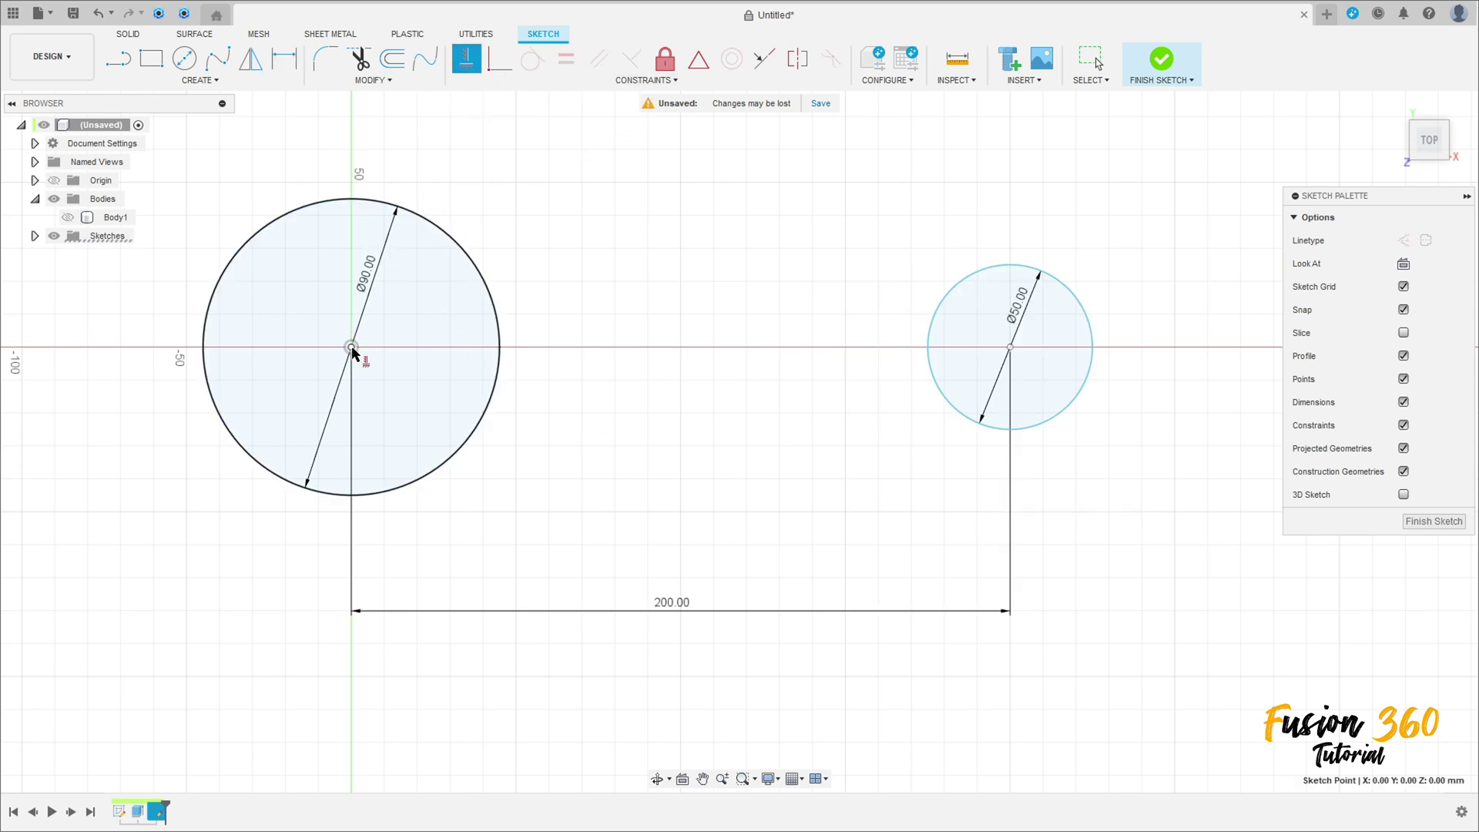
click(1008, 347)
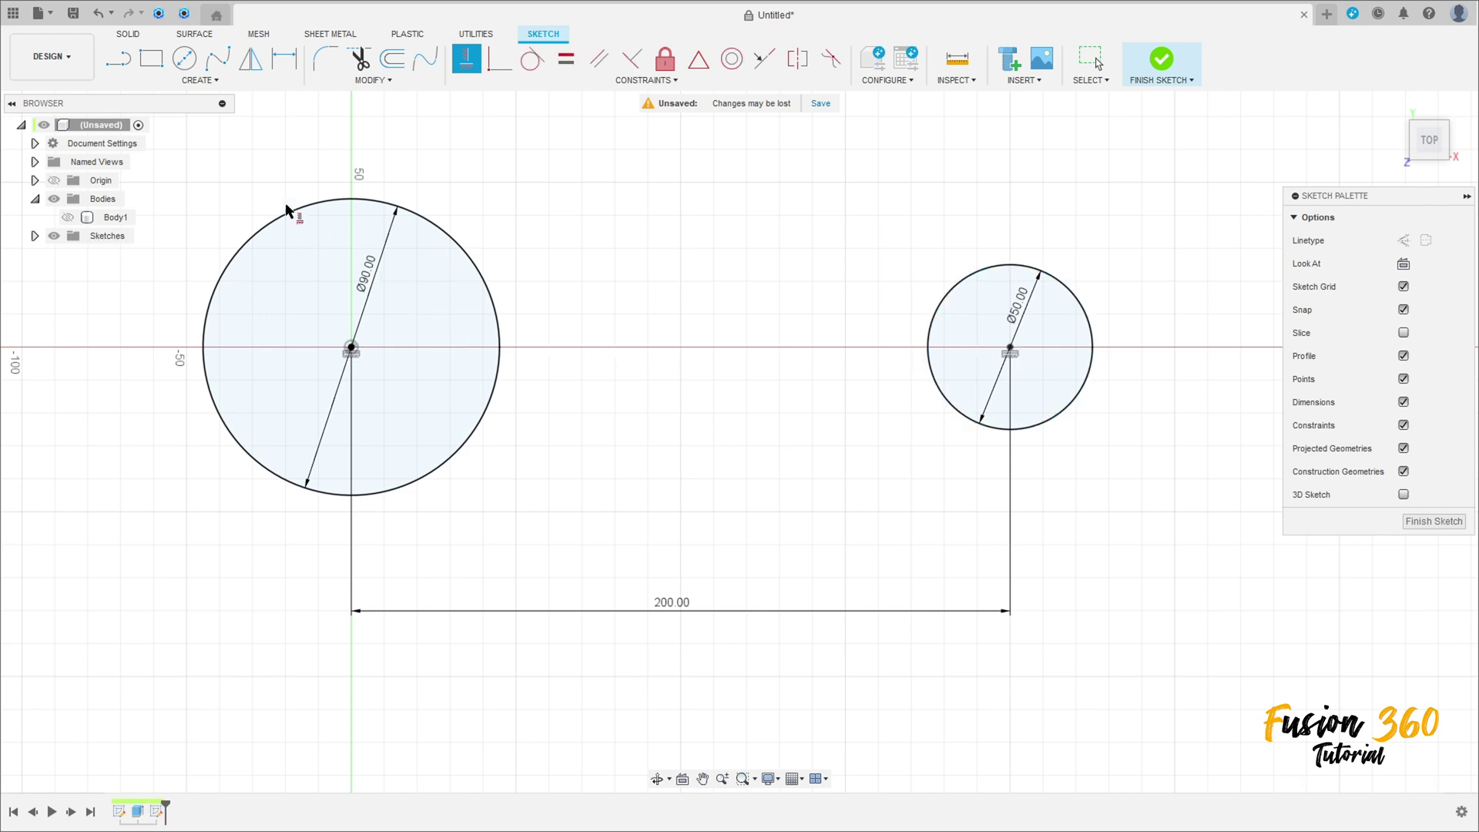
click(117, 58)
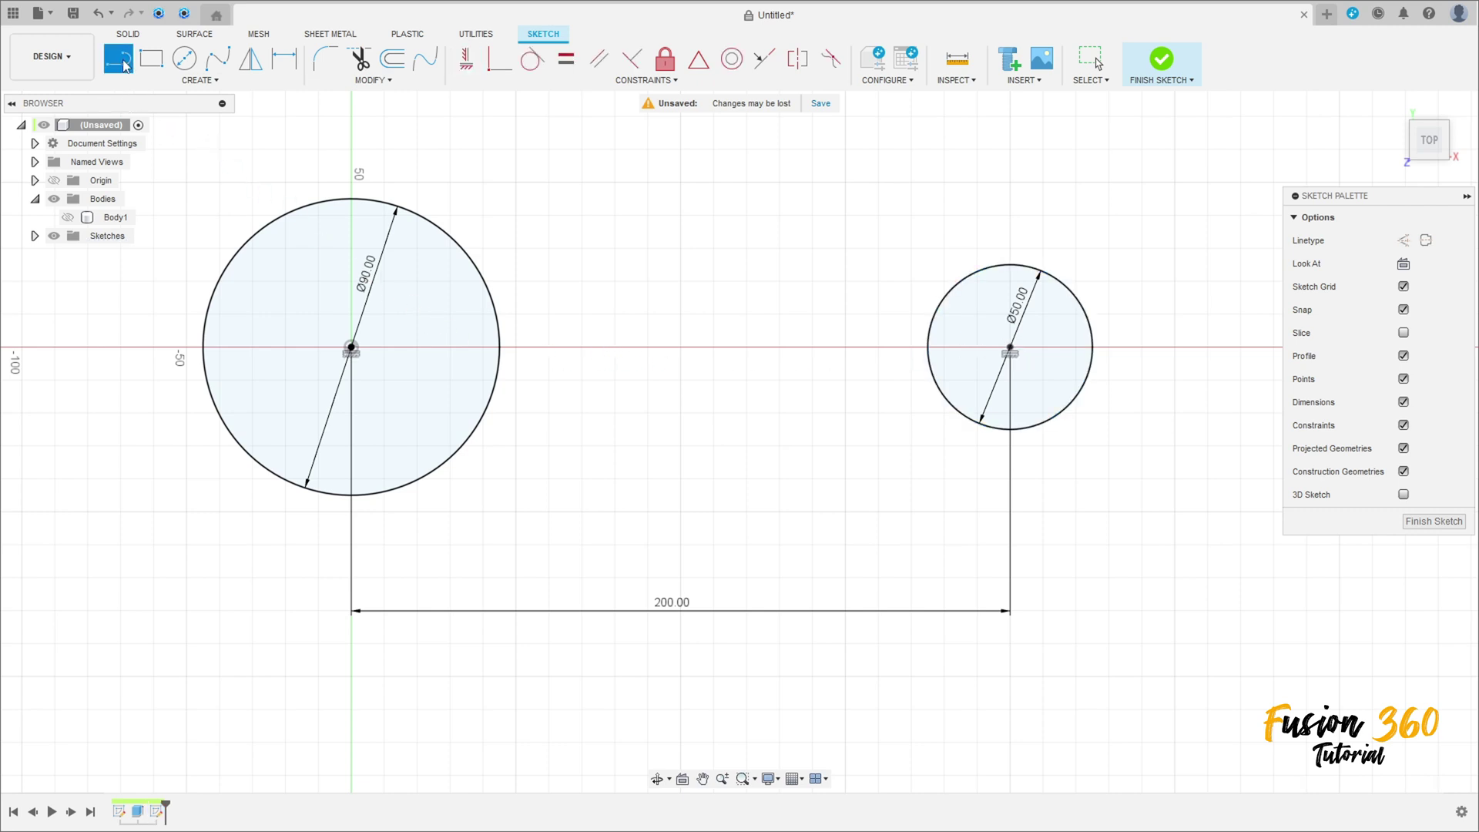
click(354, 199)
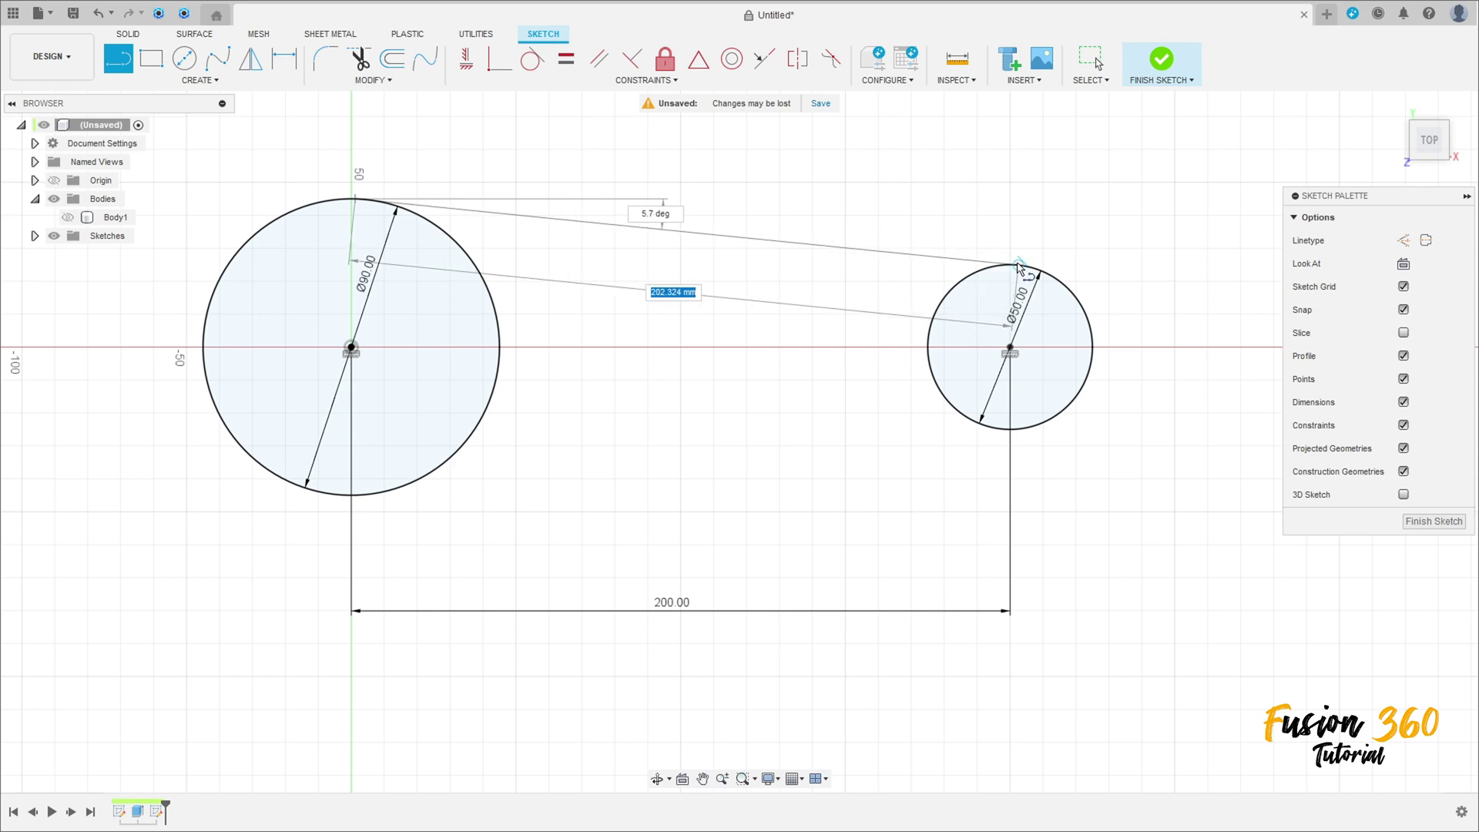
click(354, 496)
click(1009, 429)
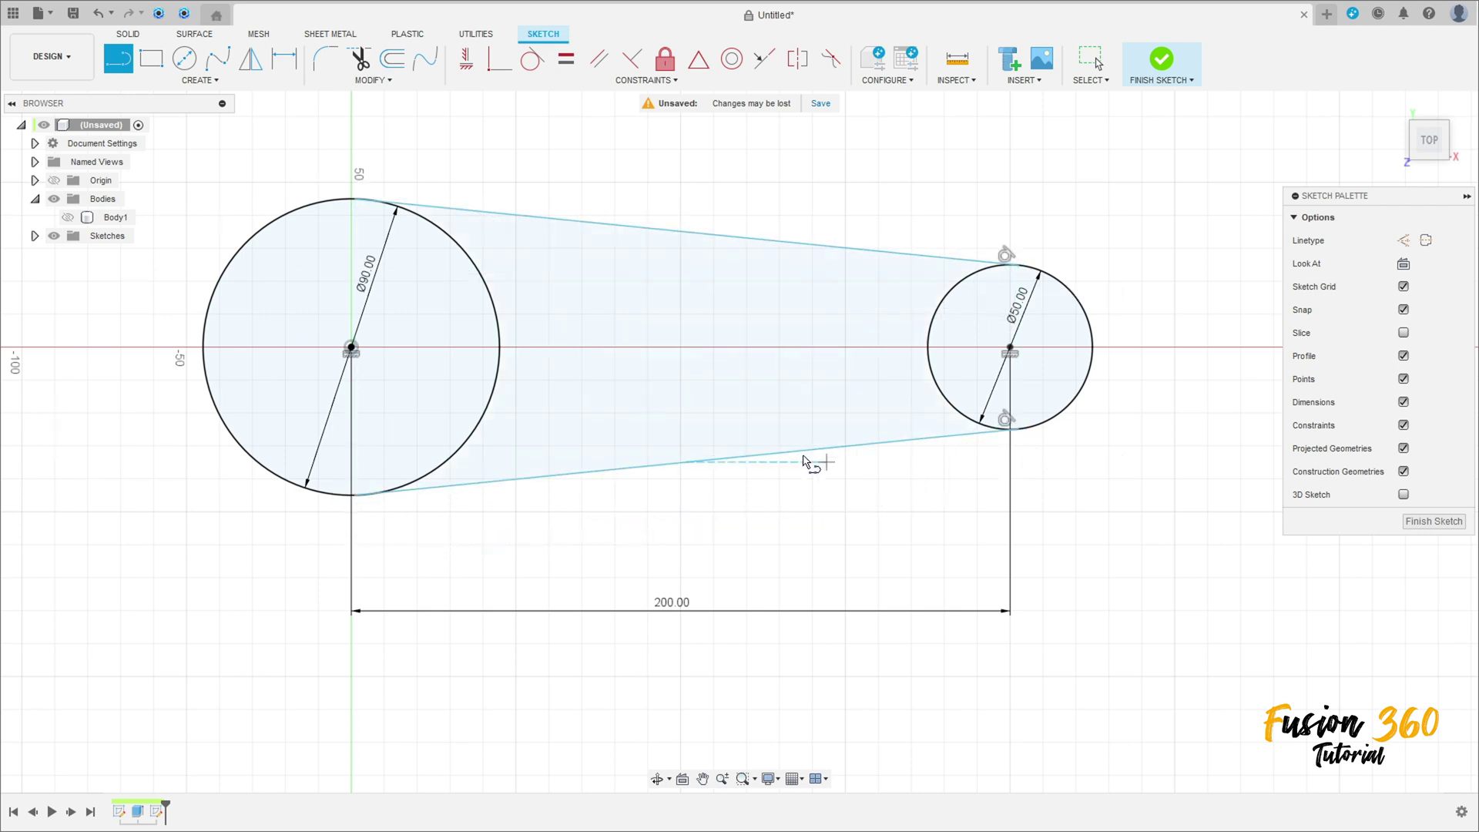
Make both connecting lines tangent to the Ø90 mm circle.
click(532, 59)
click(454, 210)
click(333, 198)
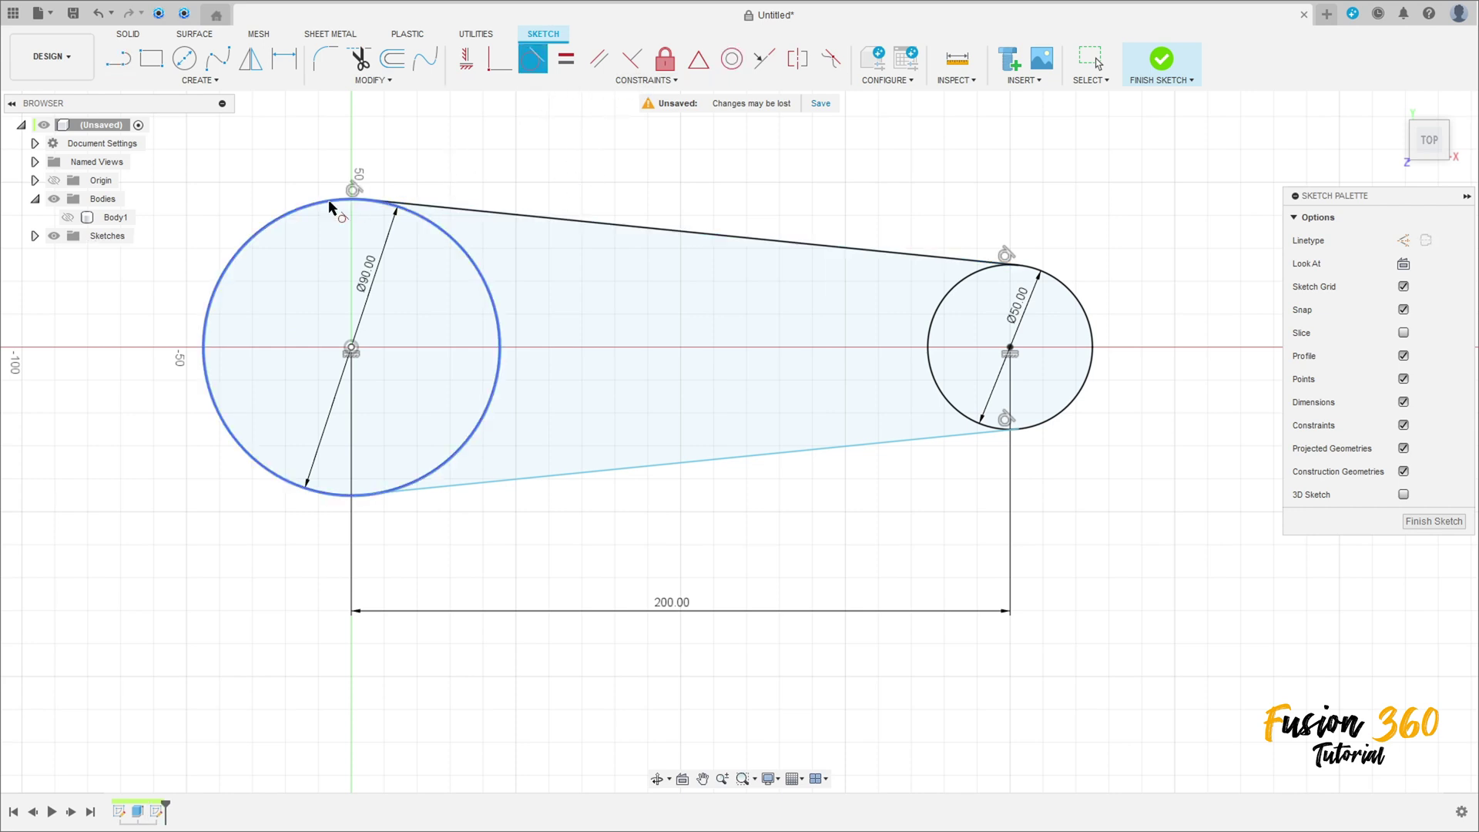
click(445, 493)
click(319, 497)
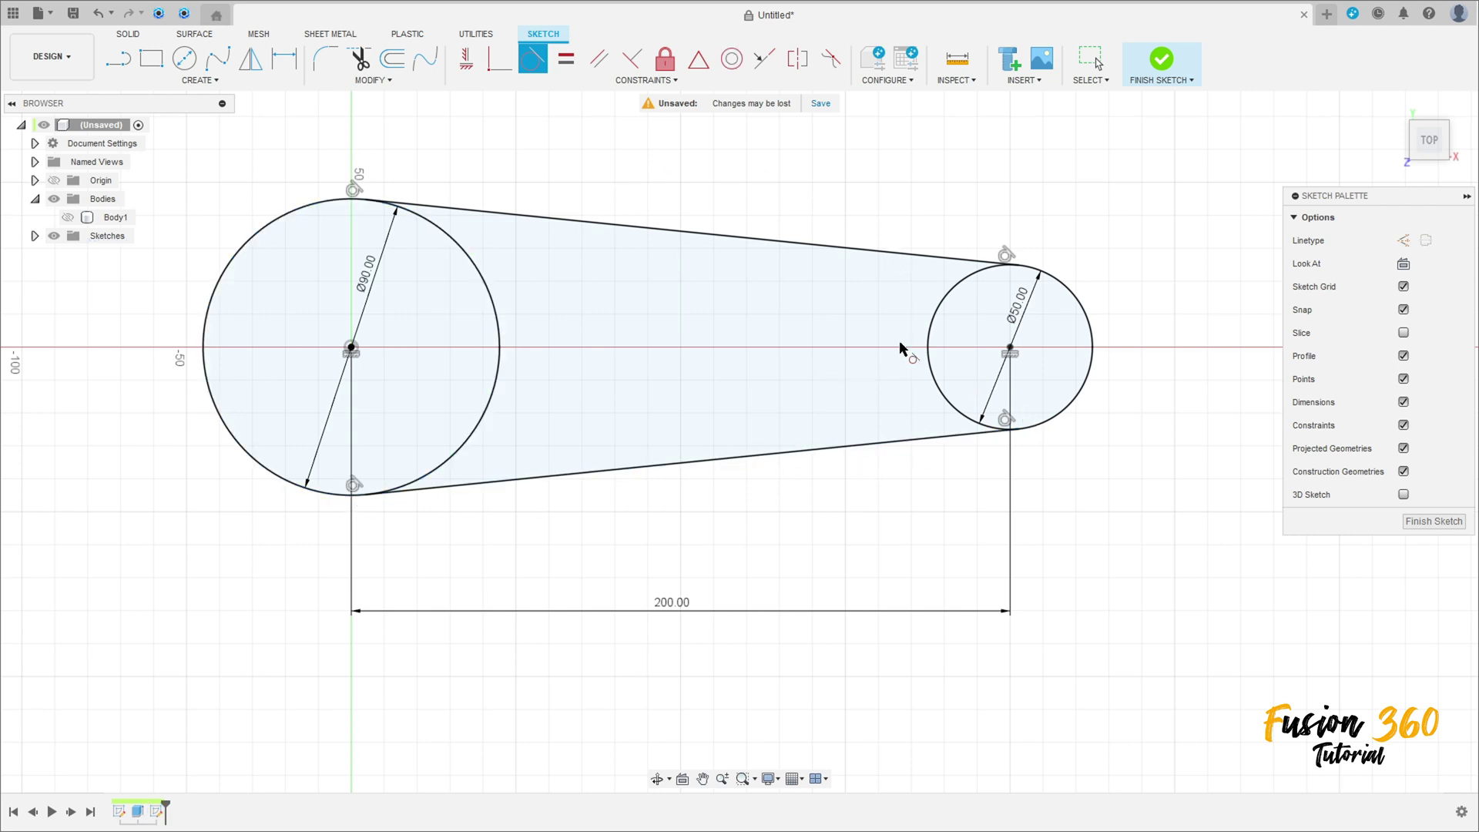
Add a concentric Ø30 mm circle inside the Ø50 mm one and move the diameter labels outward.
click(184, 58)
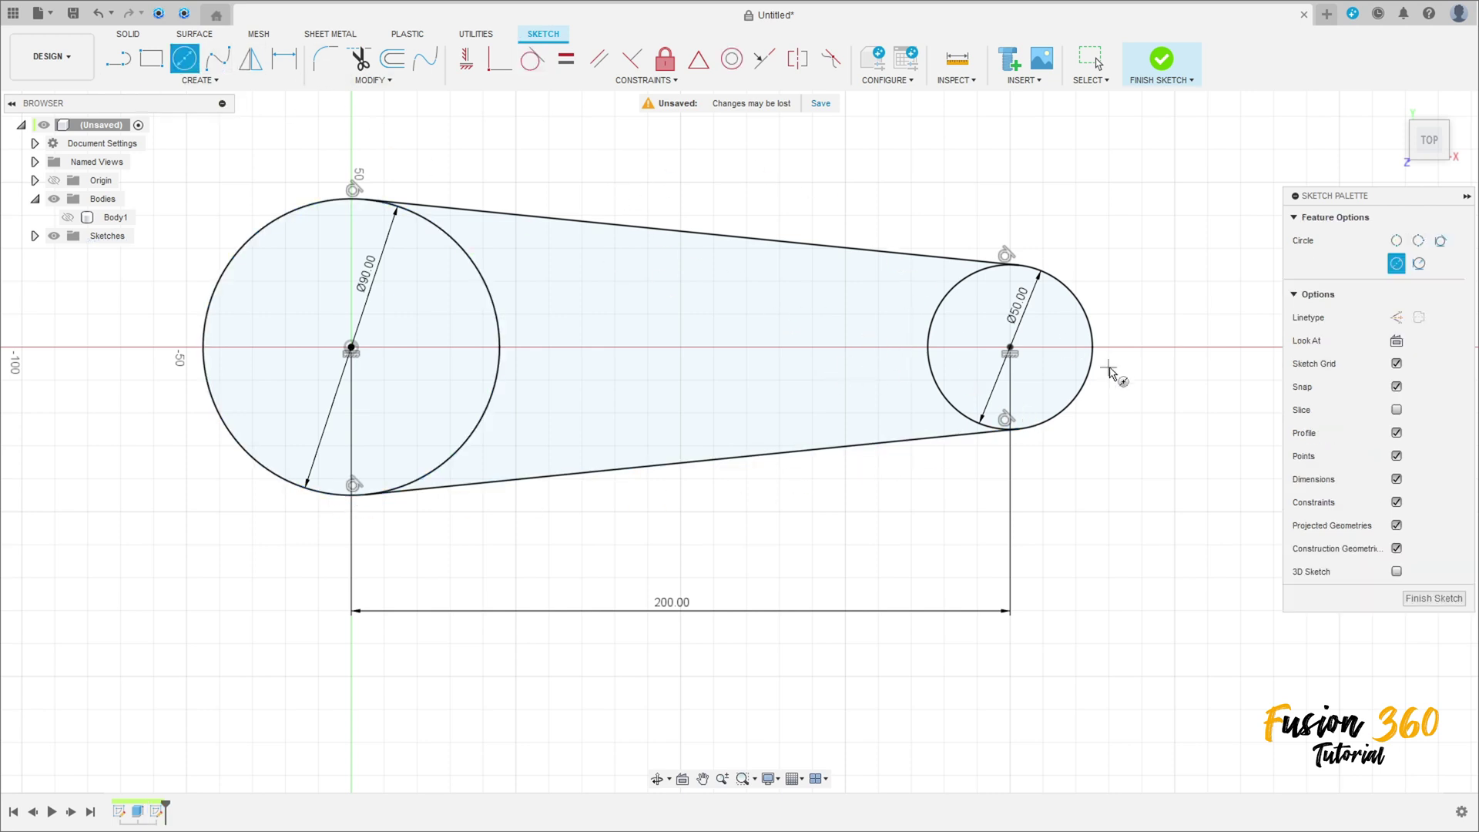
click(1011, 348)
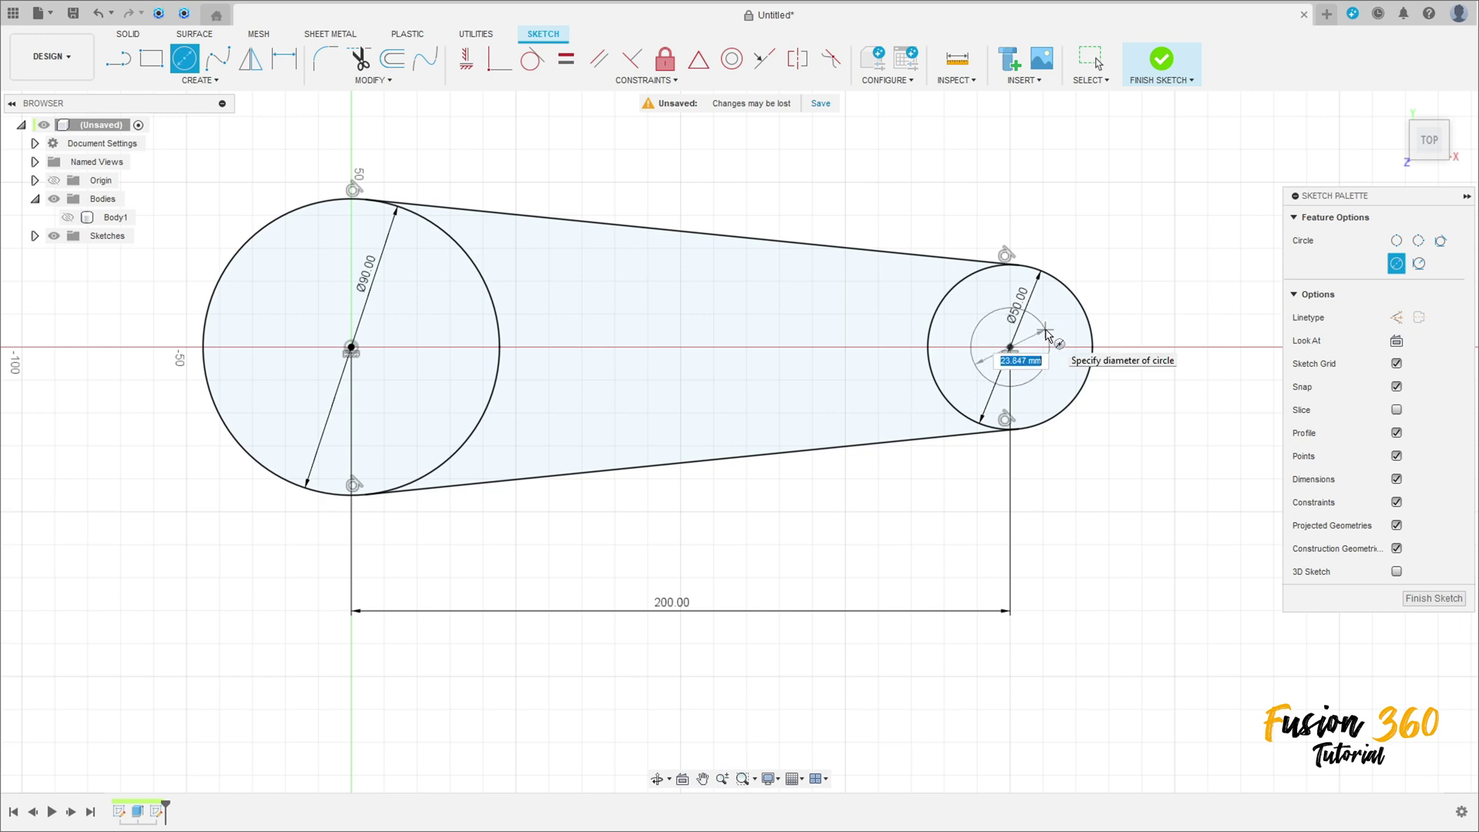
text(30)
key(Return)
key(Escape)
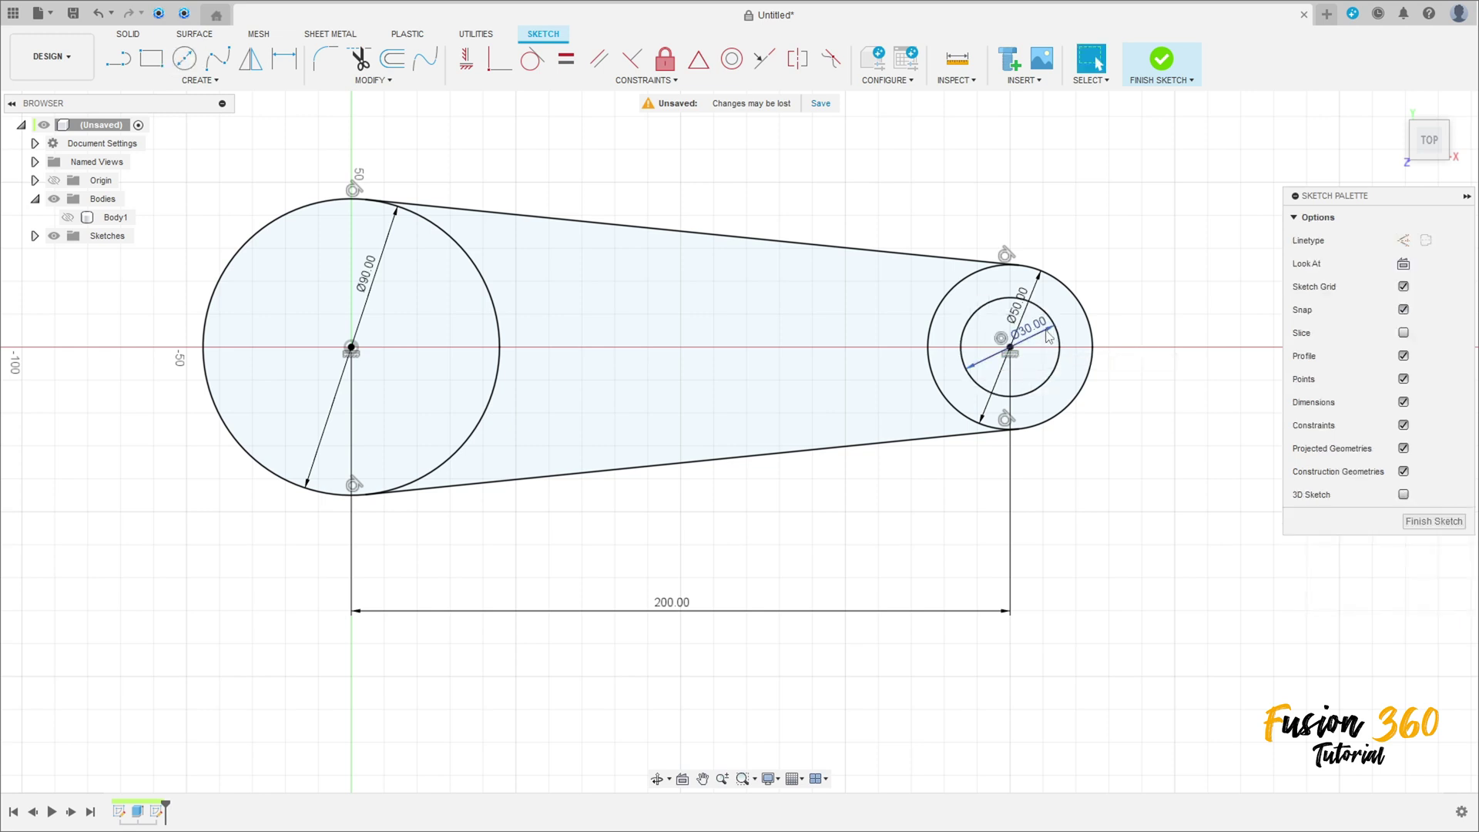
drag(1045, 333, 1178, 391)
drag(1018, 305, 1144, 265)
drag(367, 273, 199, 206)
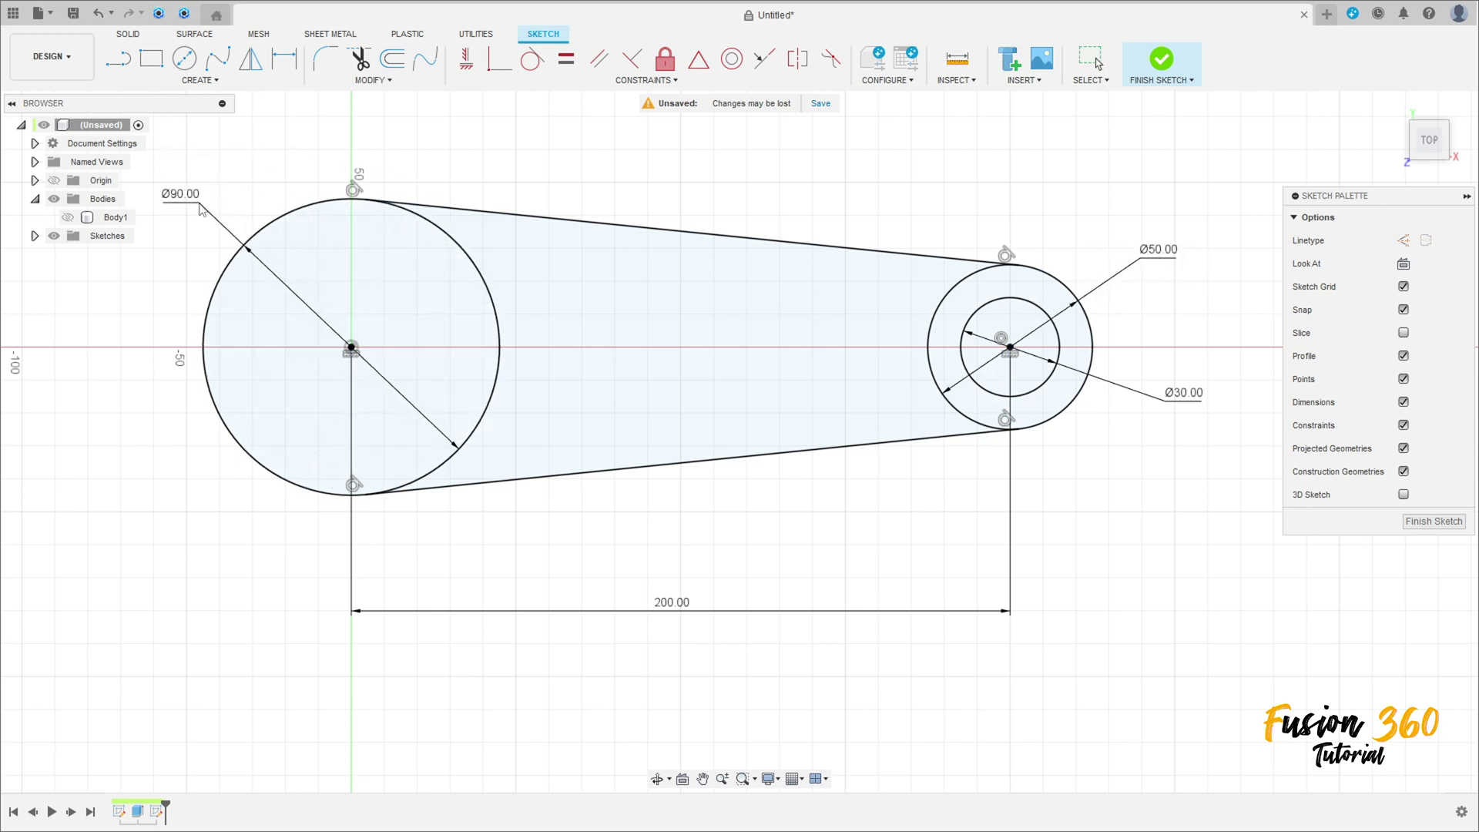
Draw an inscribed square polygon centred on the Ø90 mm circle's centre.
click(203, 82)
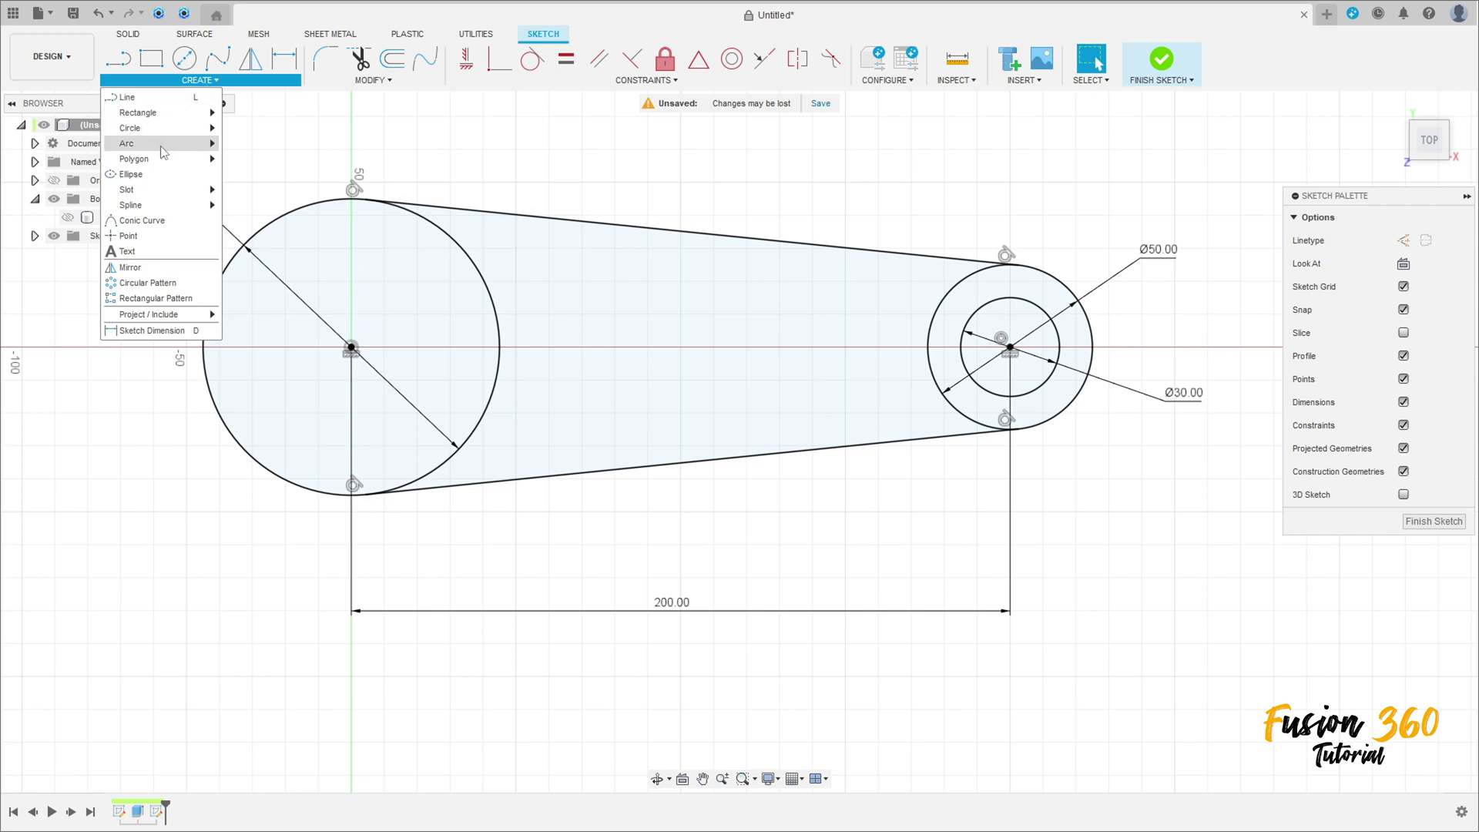
mouse_move(177, 158)
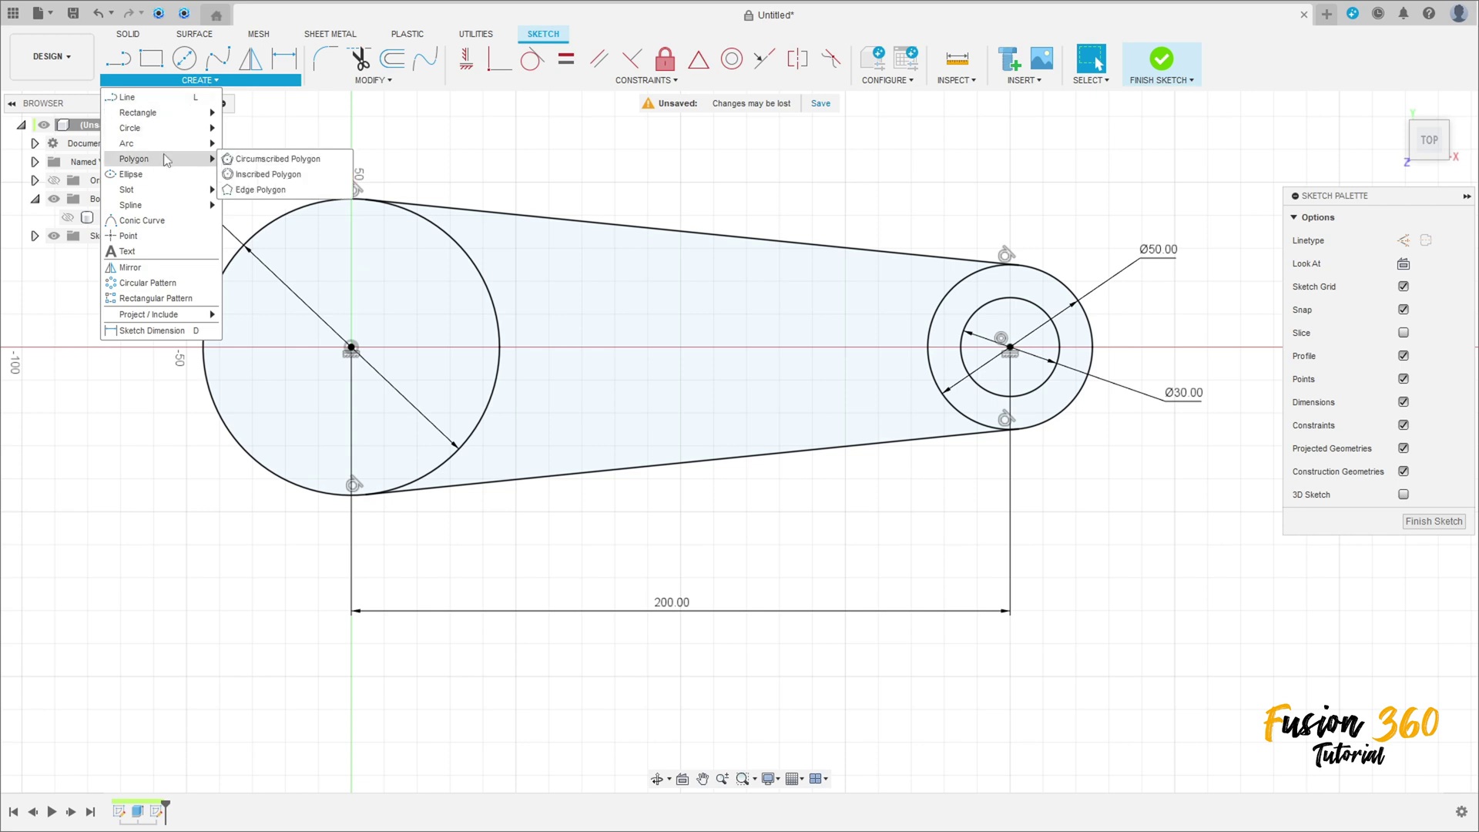
click(266, 171)
middle_drag(344, 343, 530, 333)
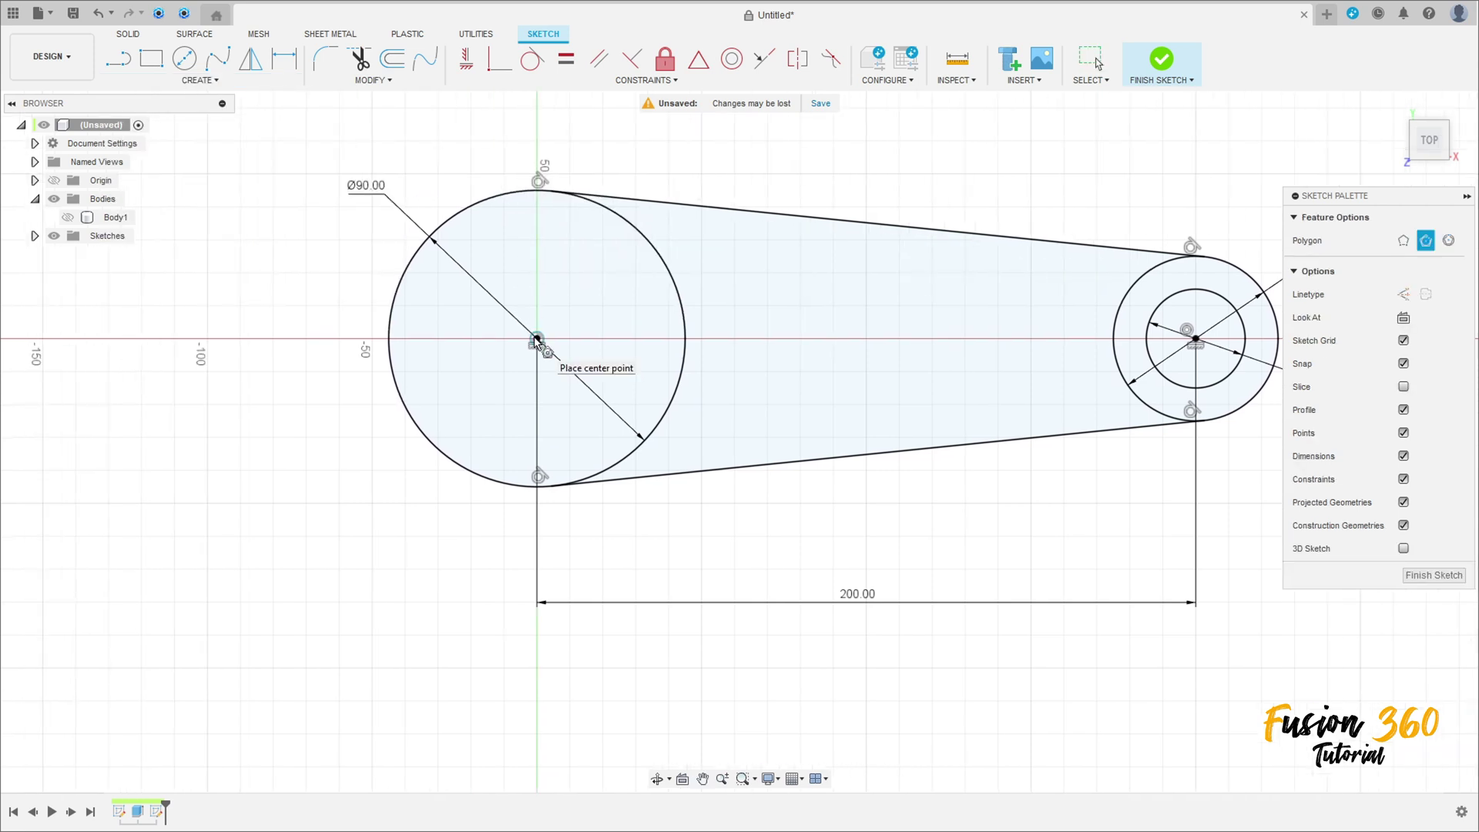
click(537, 339)
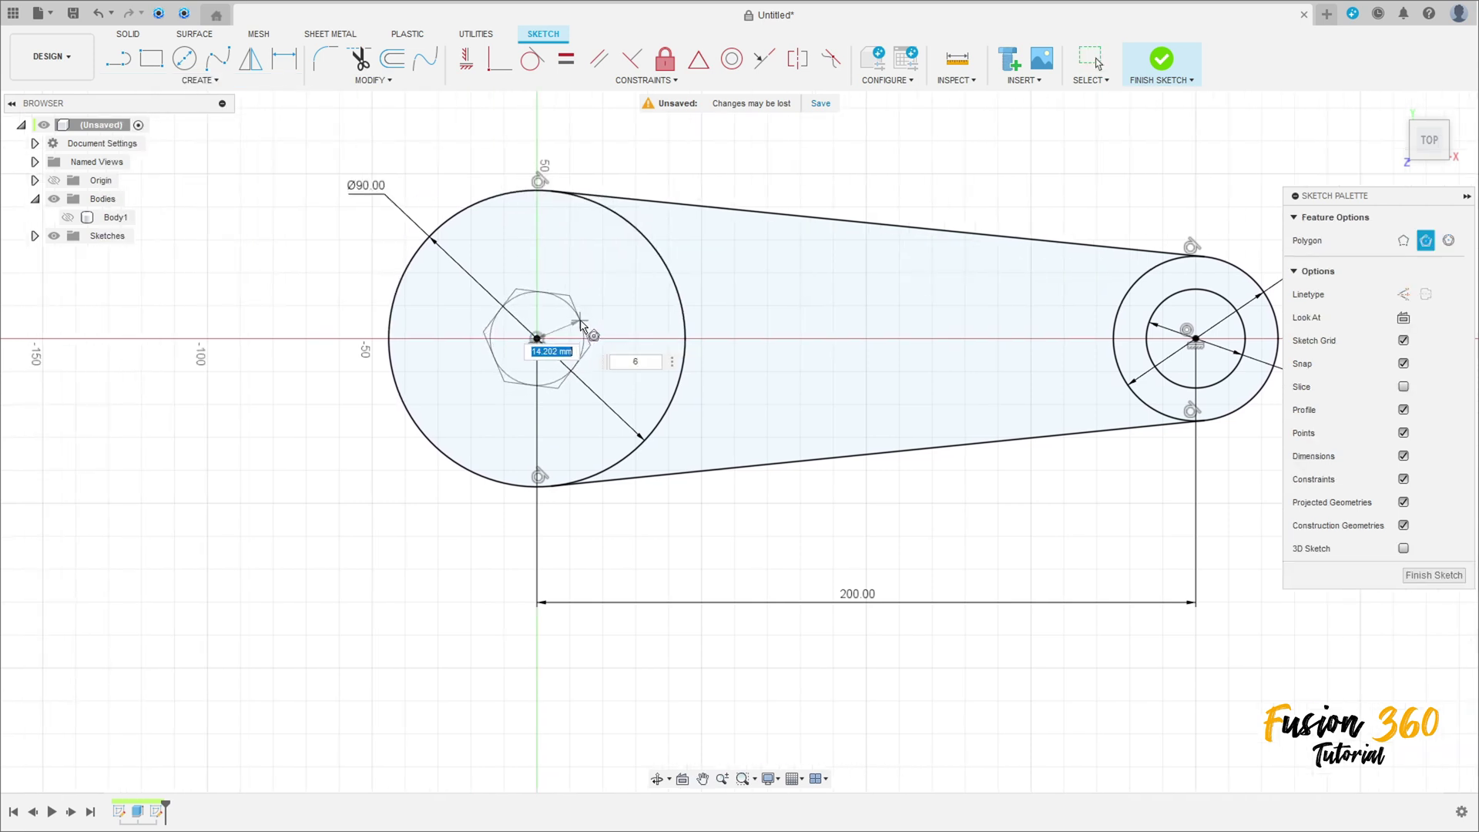
key(Tab)
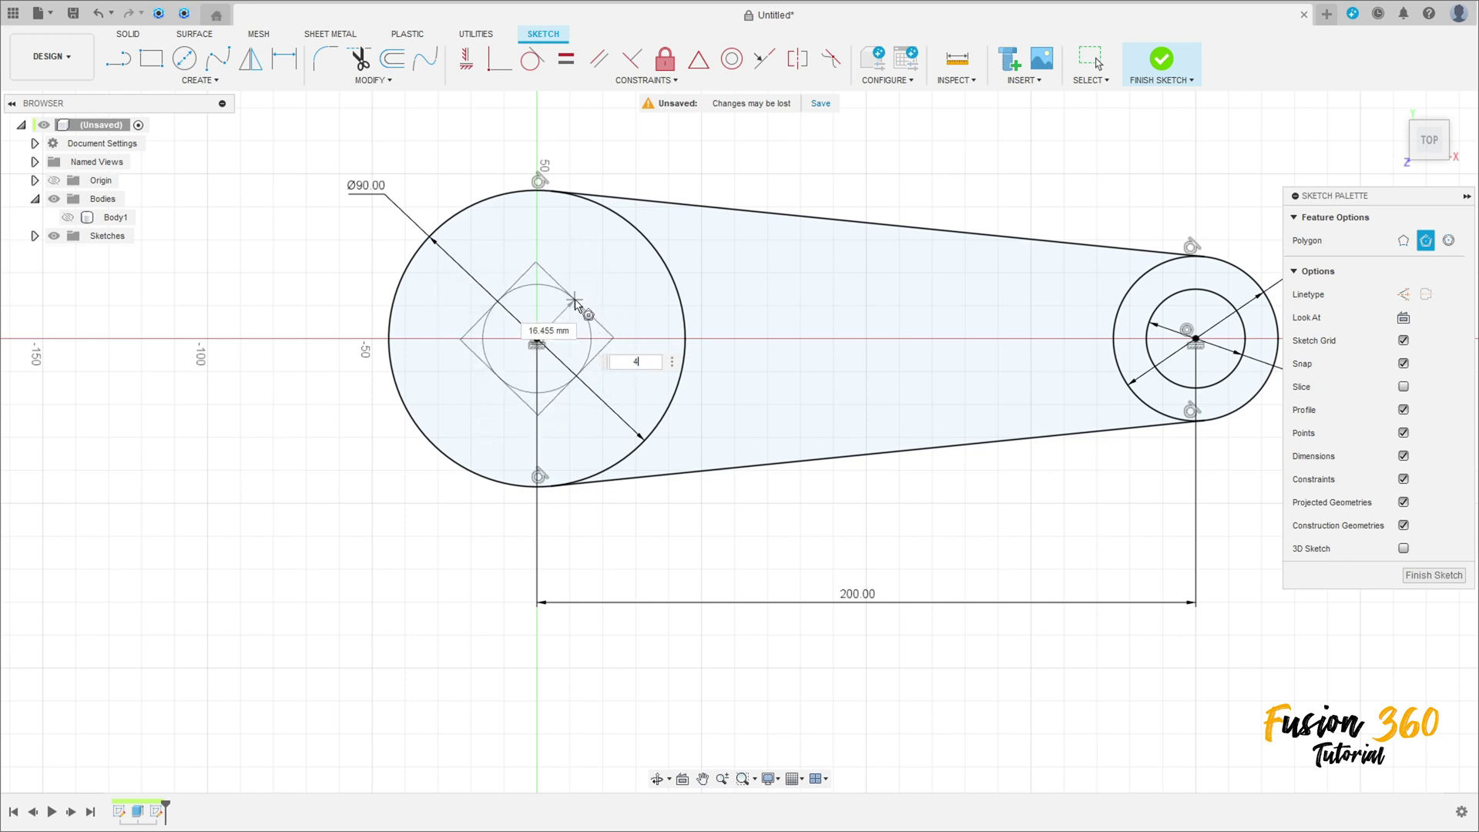
click(575, 304)
scroll(590, 383, up, 3)
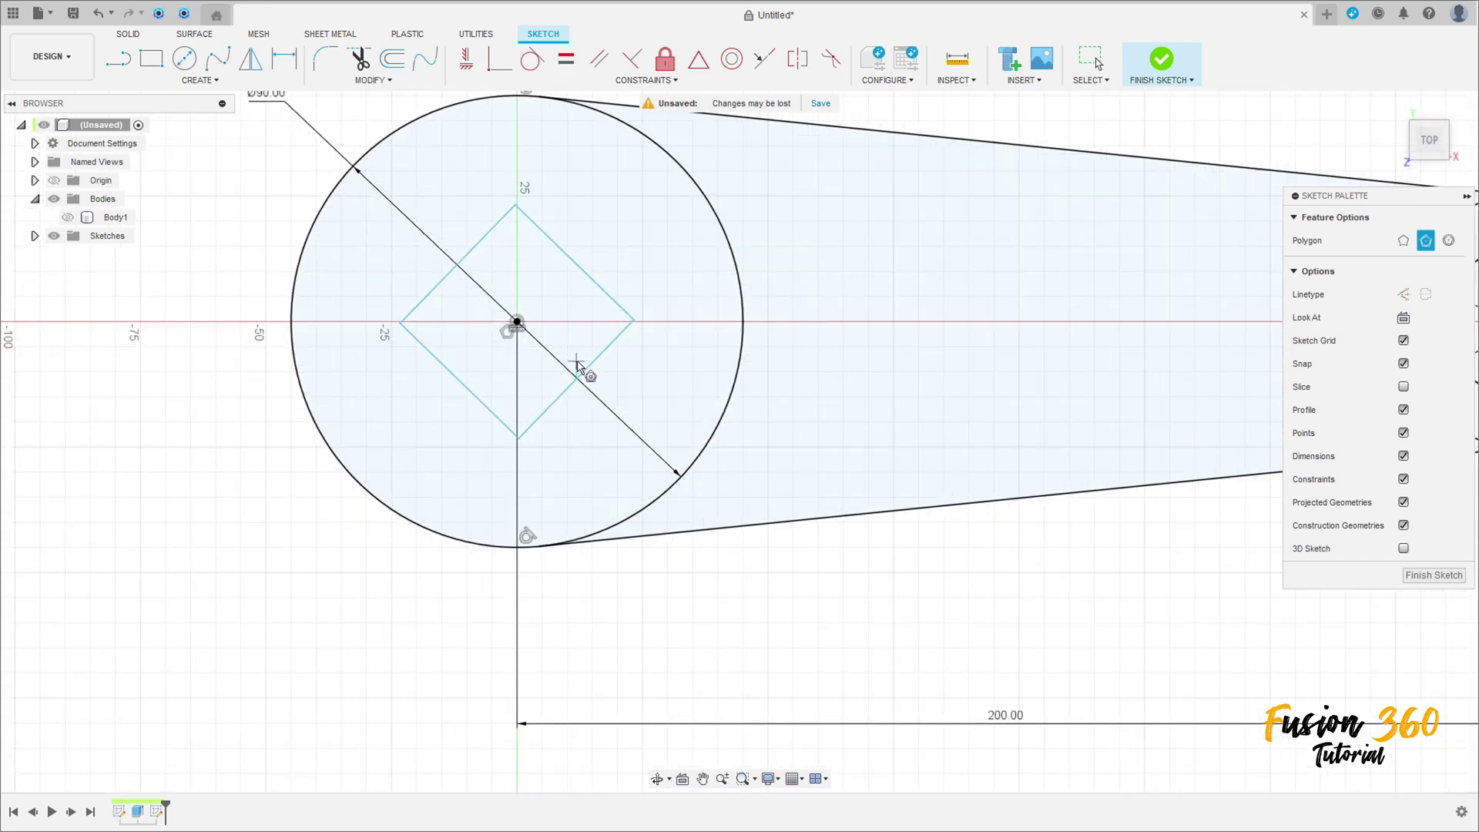
Dimension the square's side length to 40 mm.
click(285, 58)
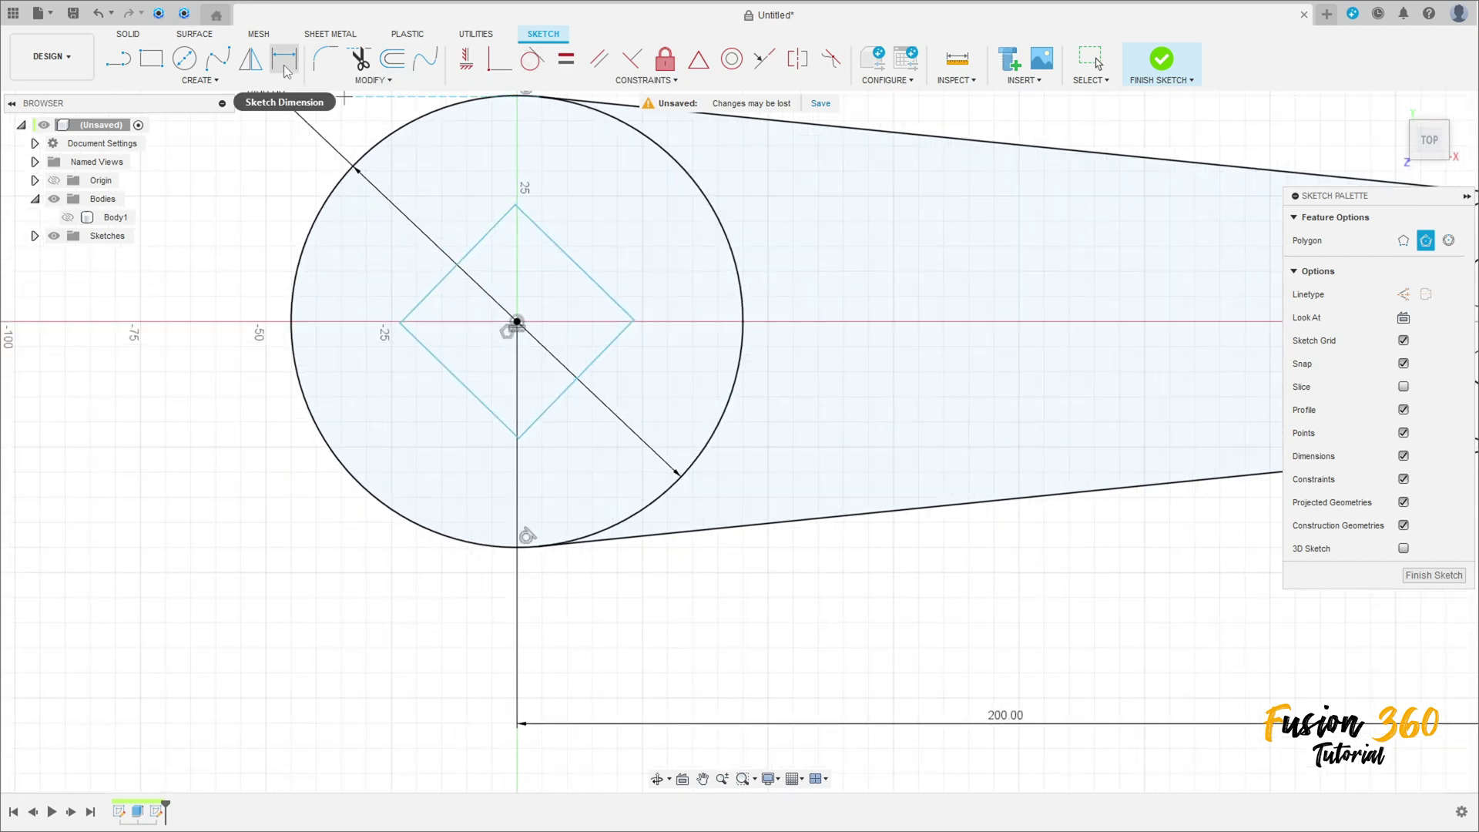
click(467, 254)
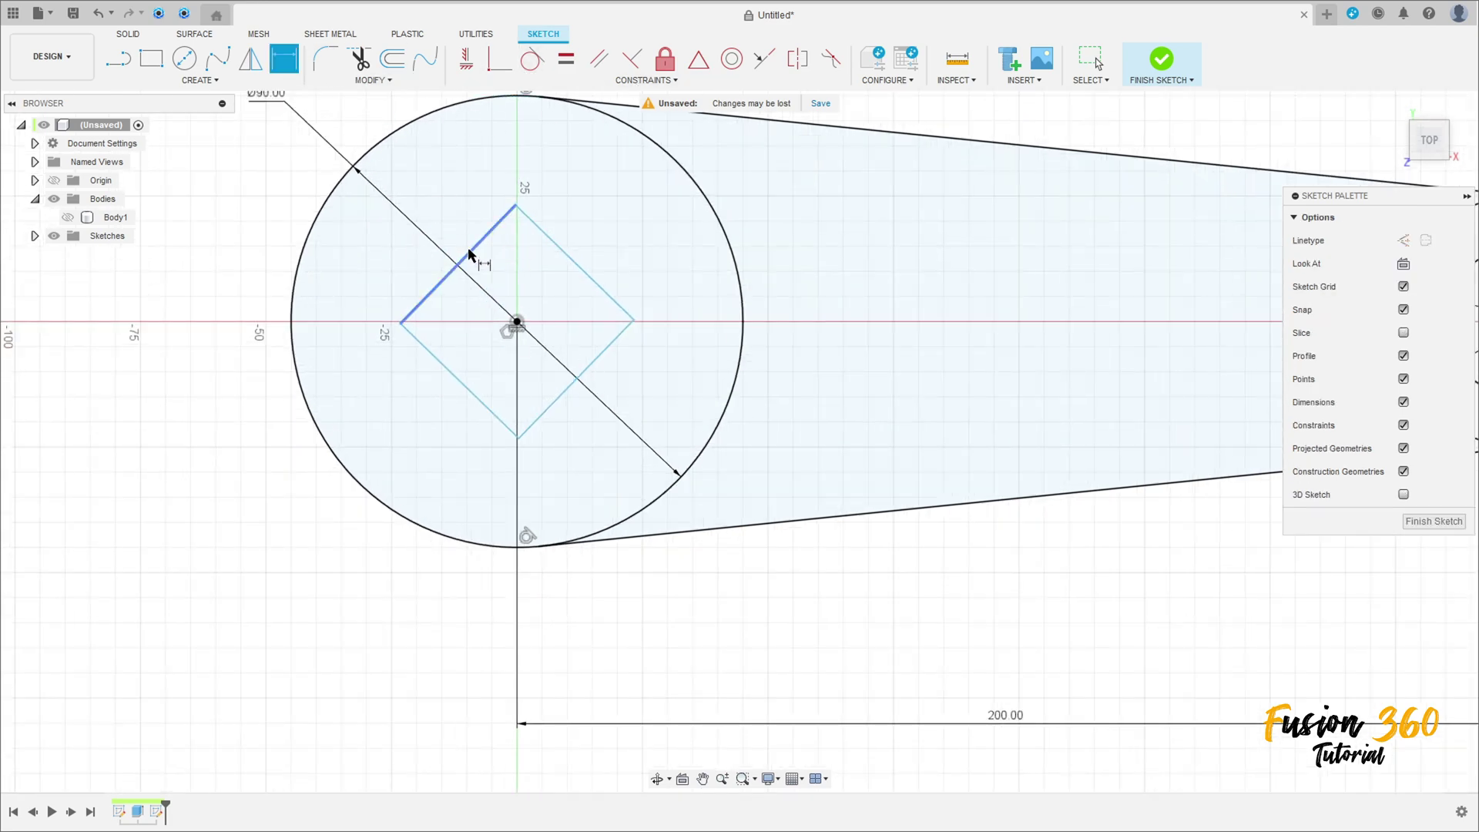
click(342, 151)
text(40)
key(Return)
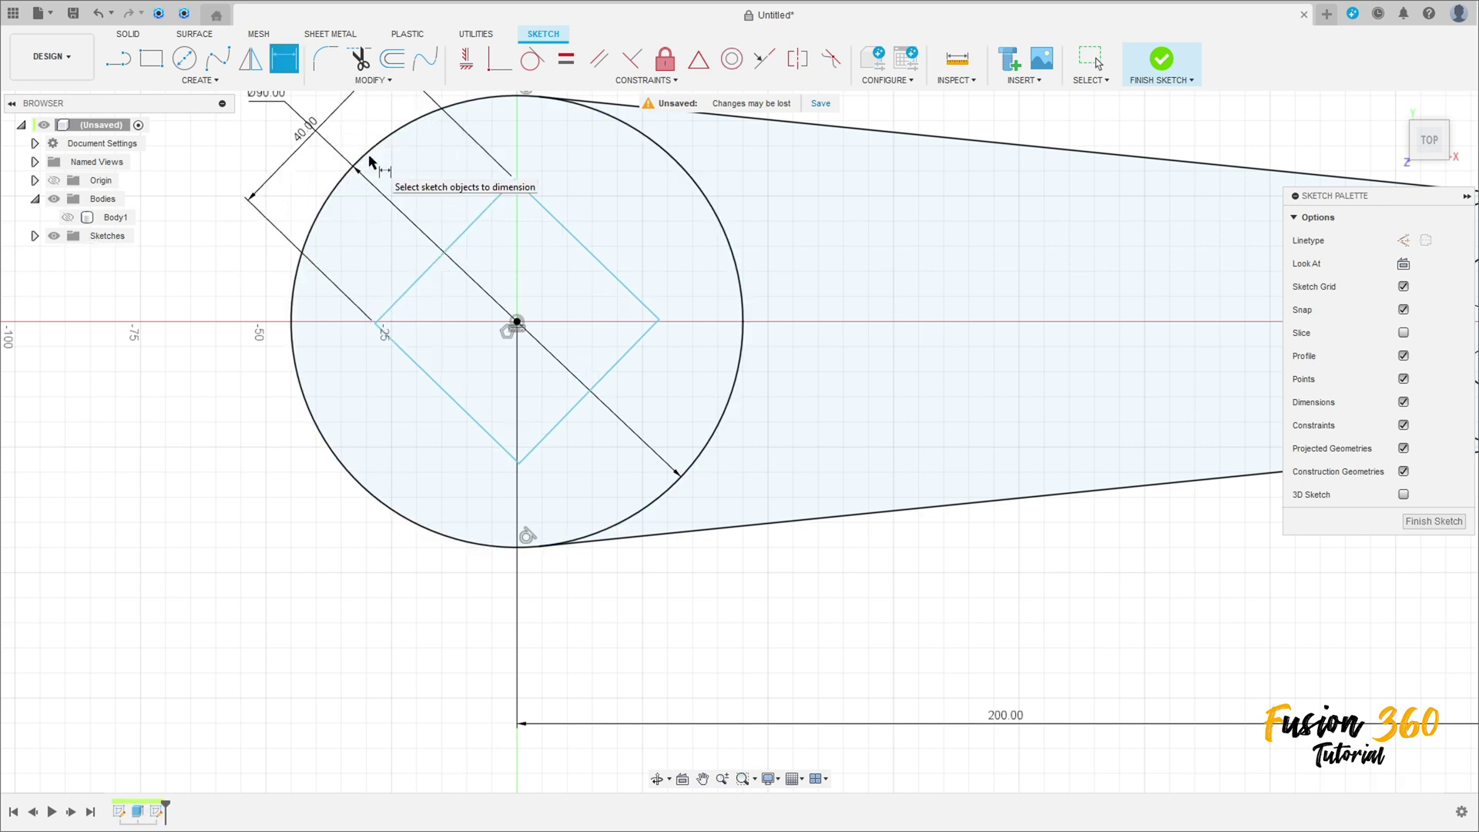
Align the square's left corner horizontally with the centre and move the Ø90 dimension lower left.
click(466, 59)
click(375, 323)
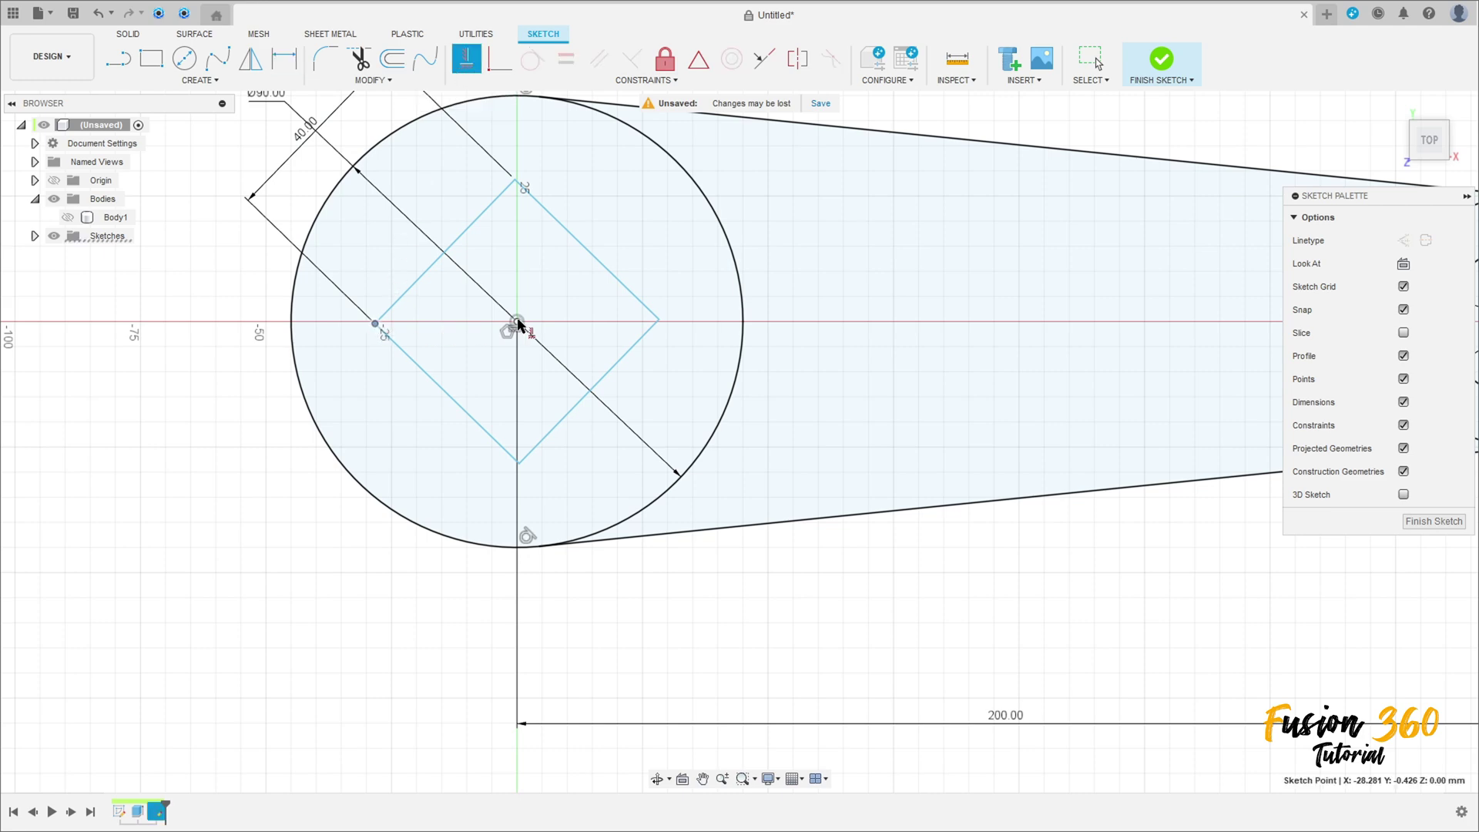
click(517, 321)
scroll(509, 331, down, 2)
middle_drag(493, 340, 530, 386)
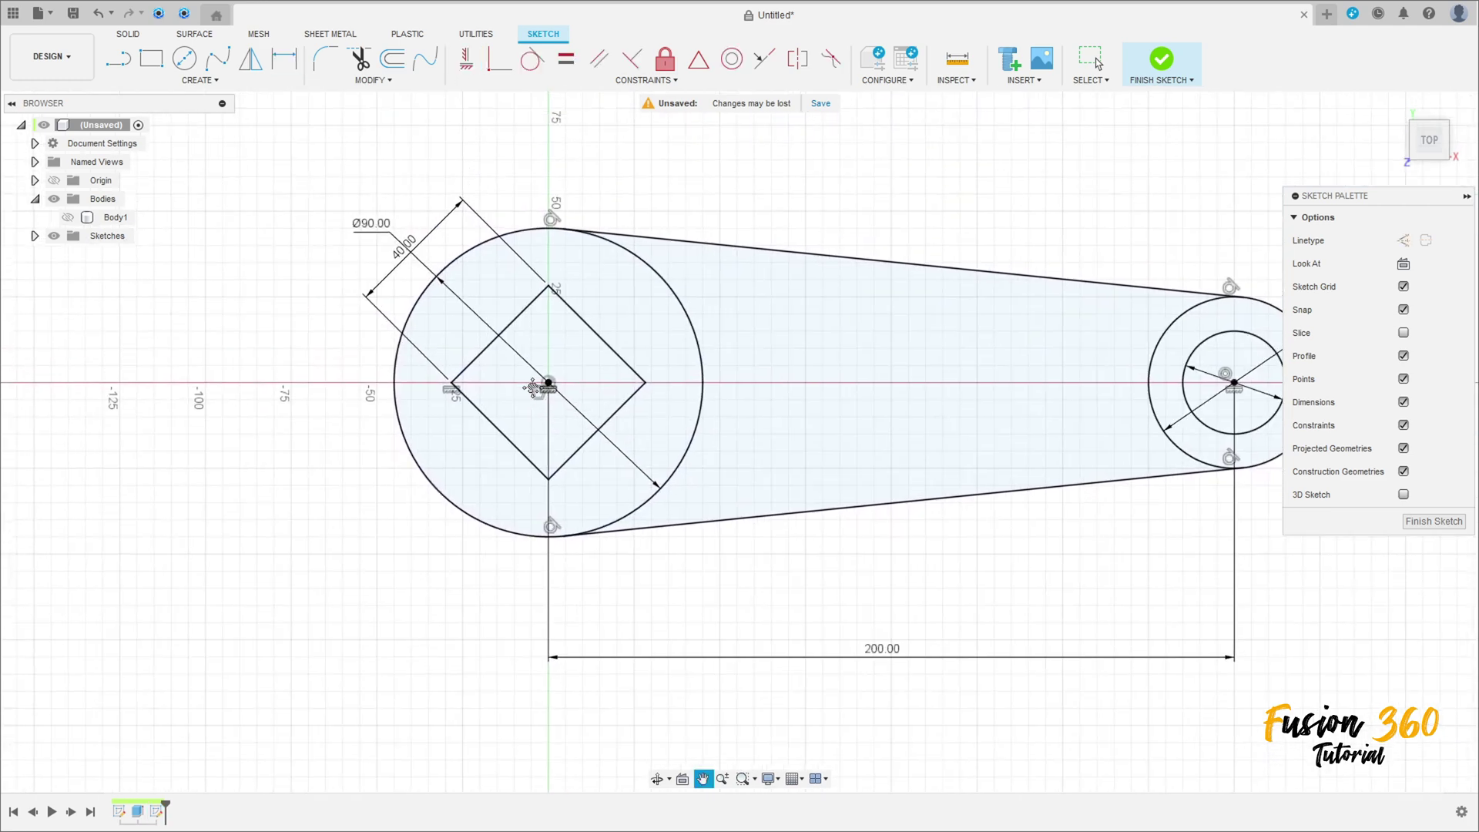
key(Escape)
drag(371, 230, 379, 573)
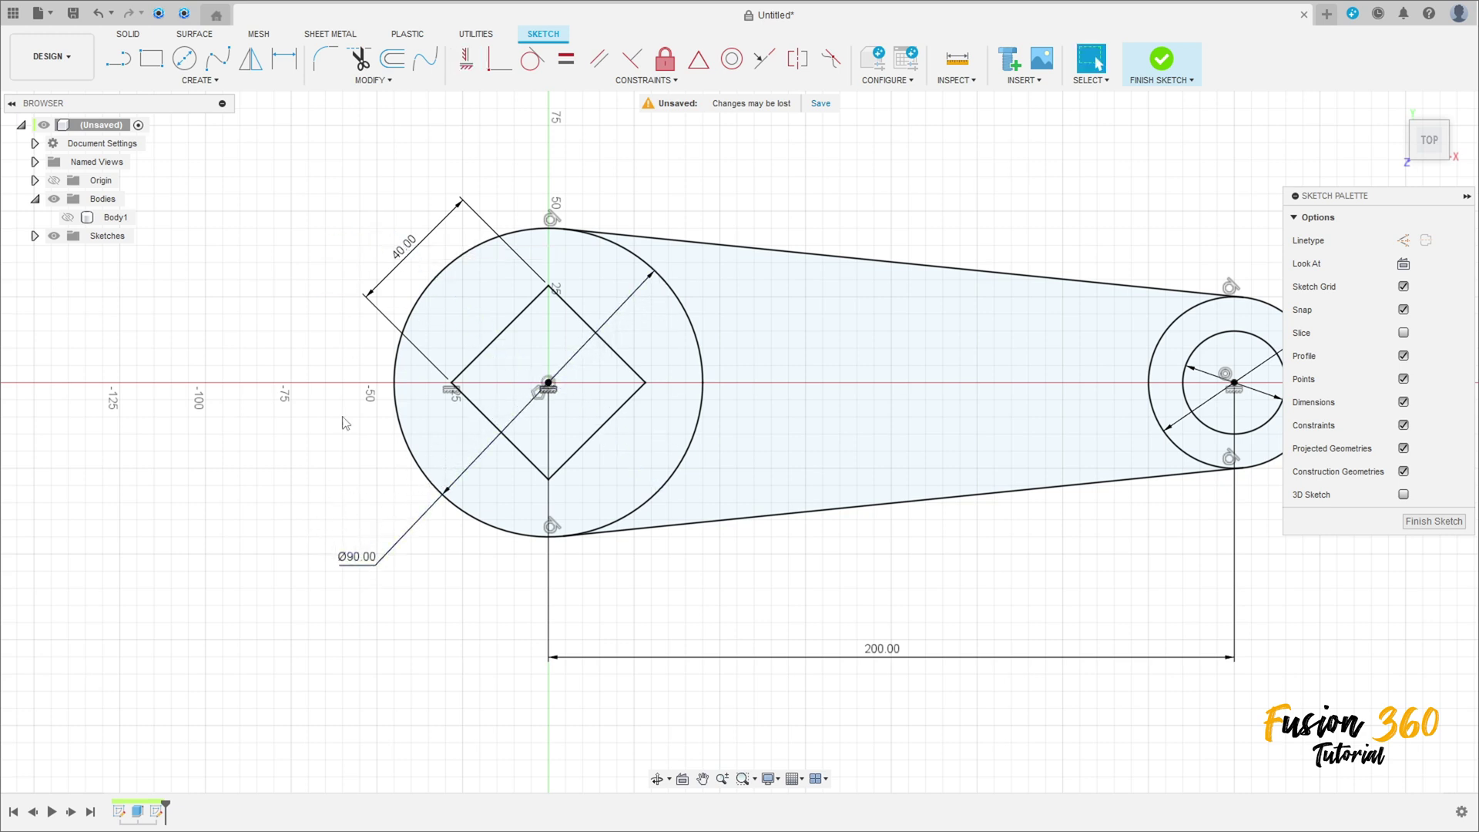
Chamfer the square's top, right, bottom and left corners with equal 3 mm chamfers.
click(369, 81)
mouse_move(343, 113)
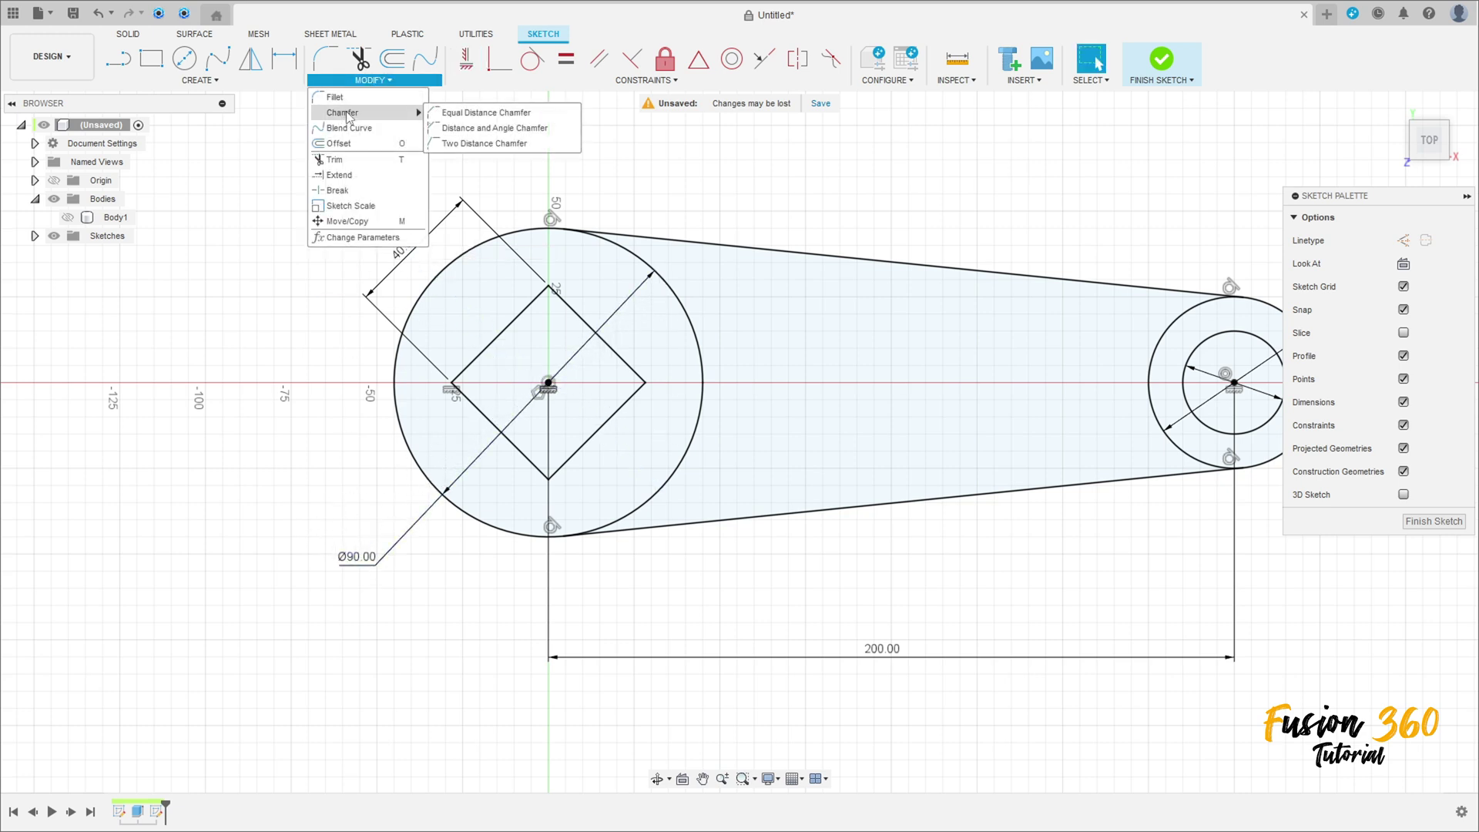
click(460, 112)
scroll(513, 359, up, 2)
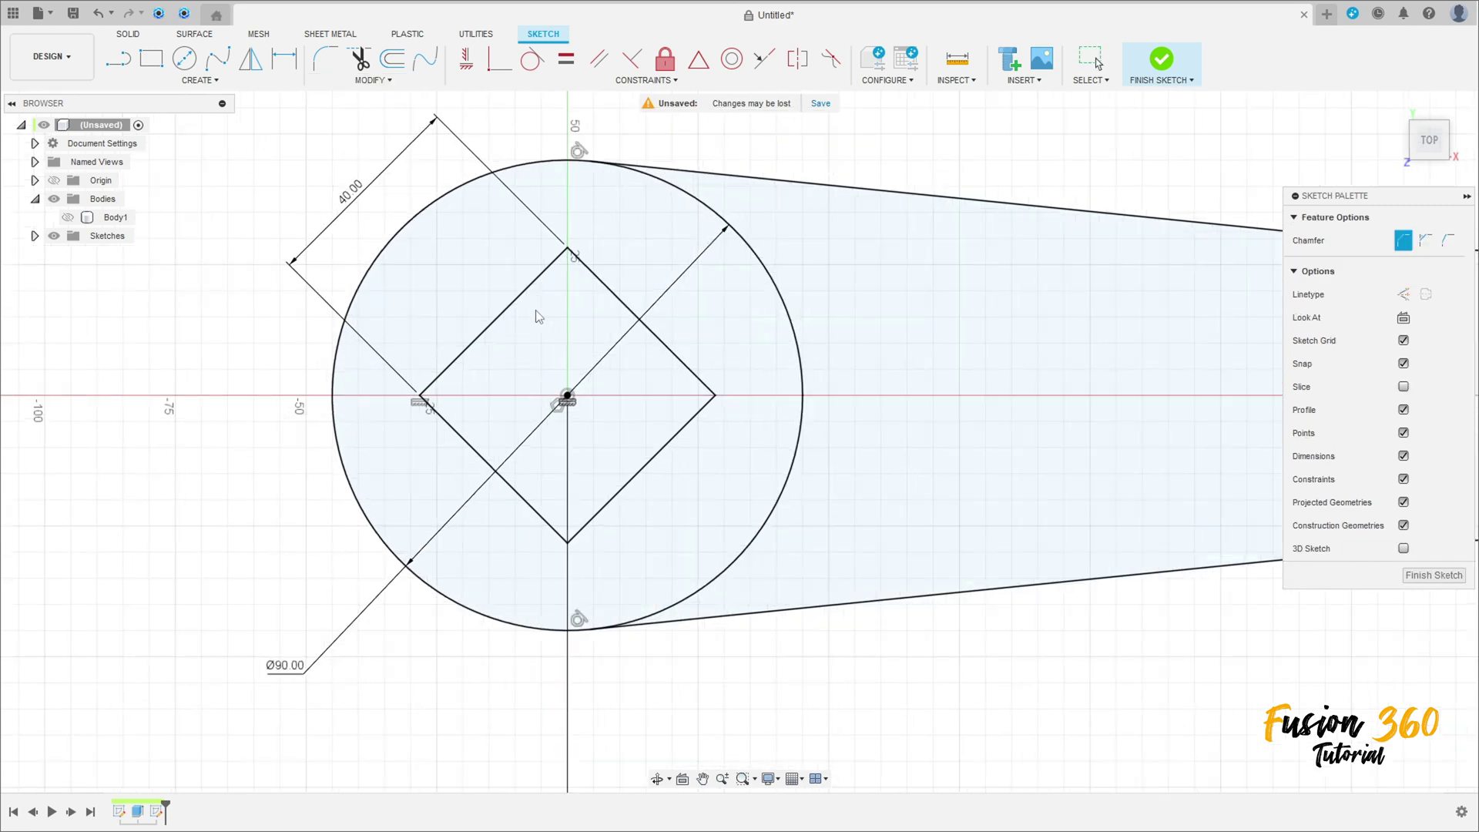
click(569, 249)
text(3)
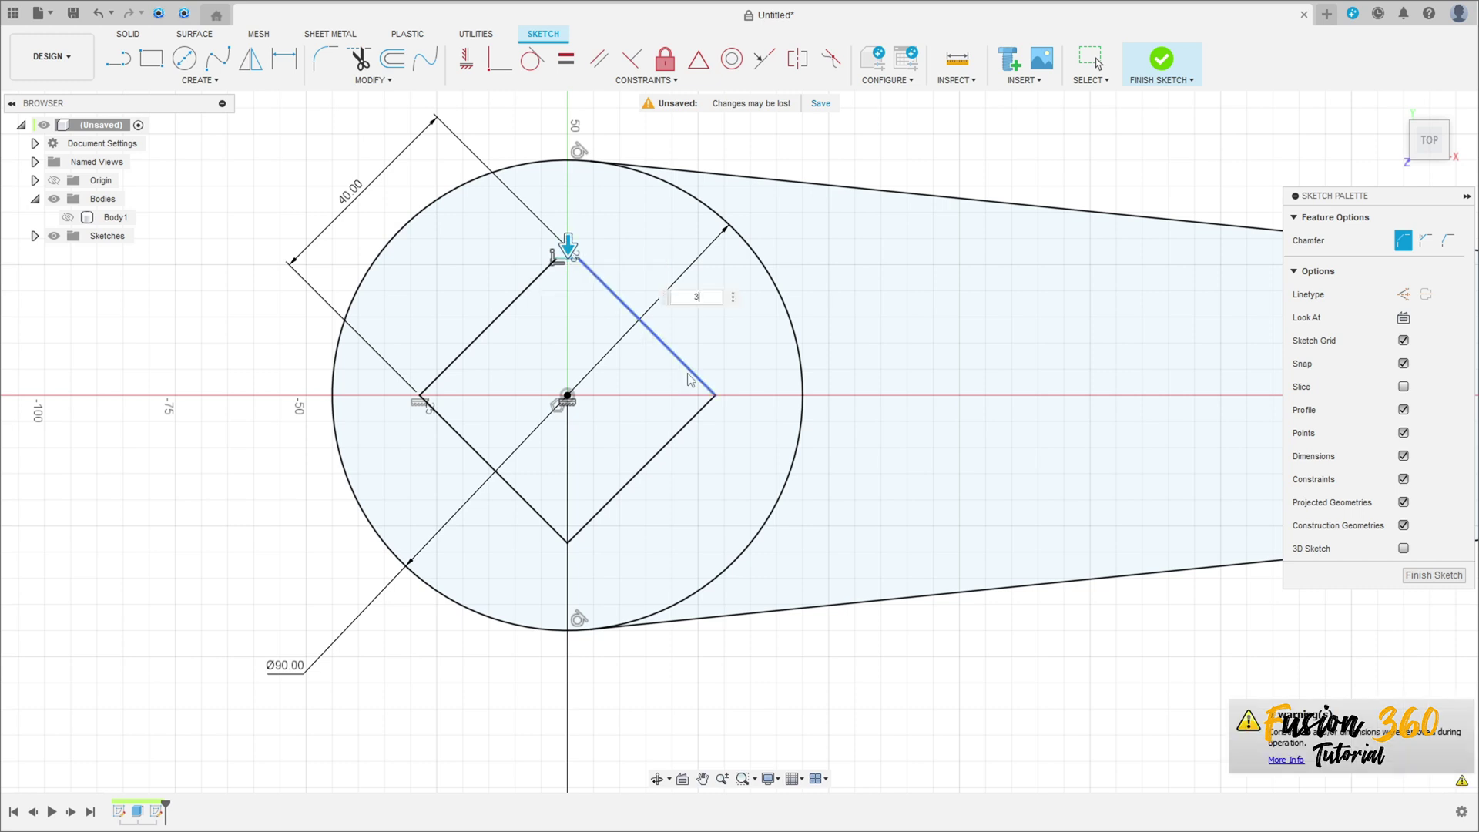
click(715, 398)
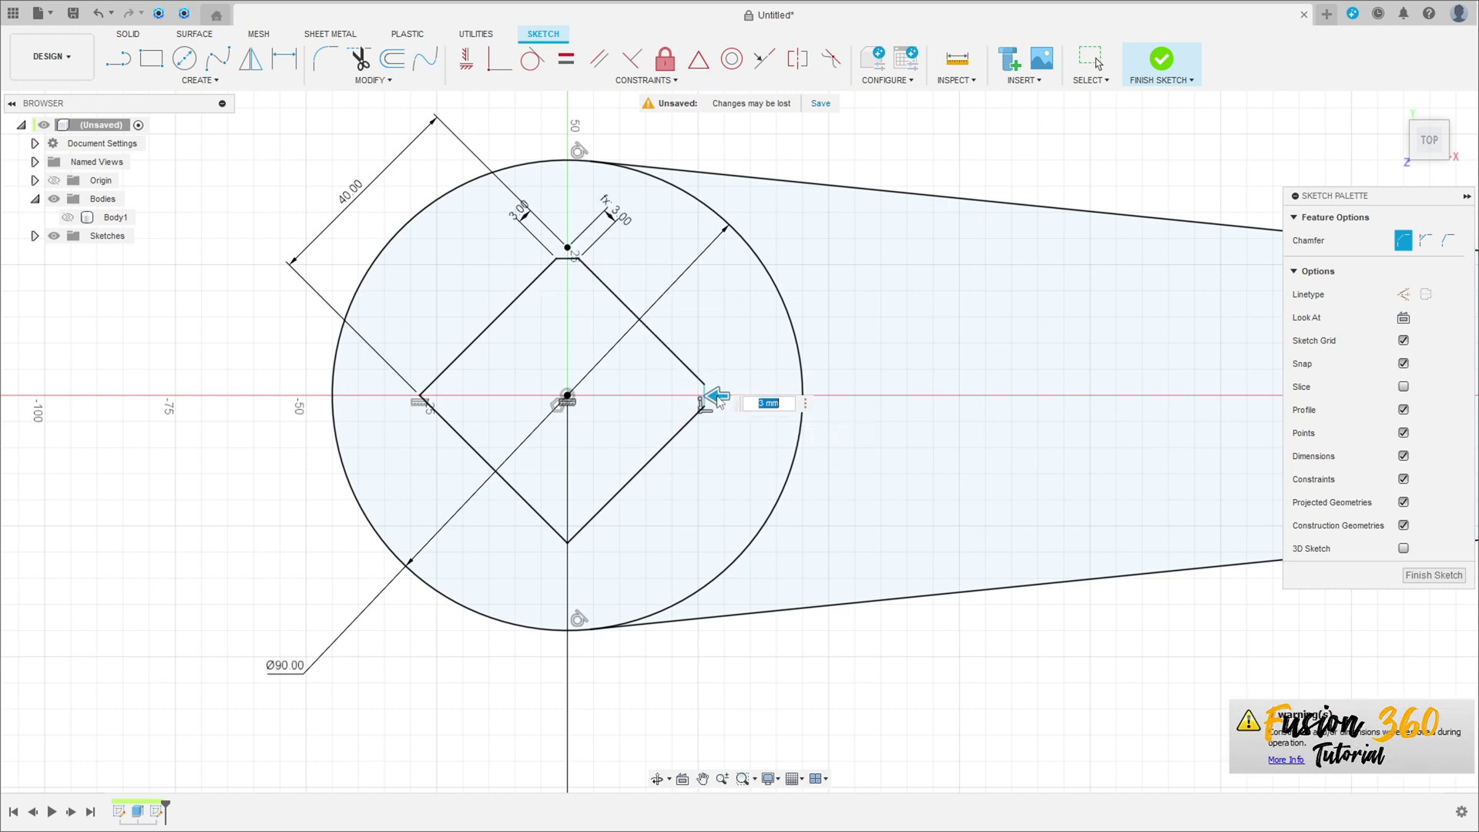
click(568, 543)
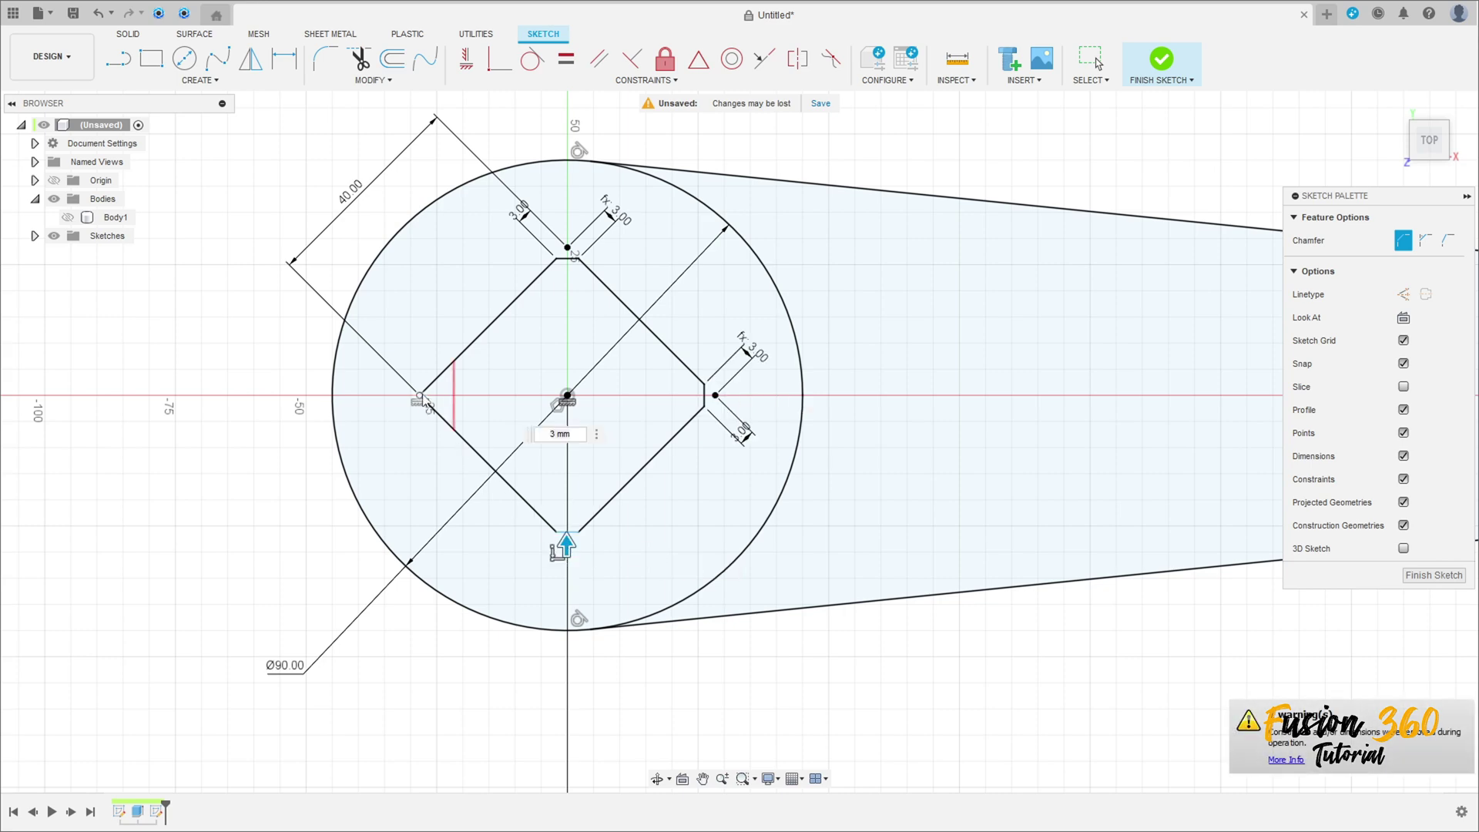
click(420, 396)
key(Return)
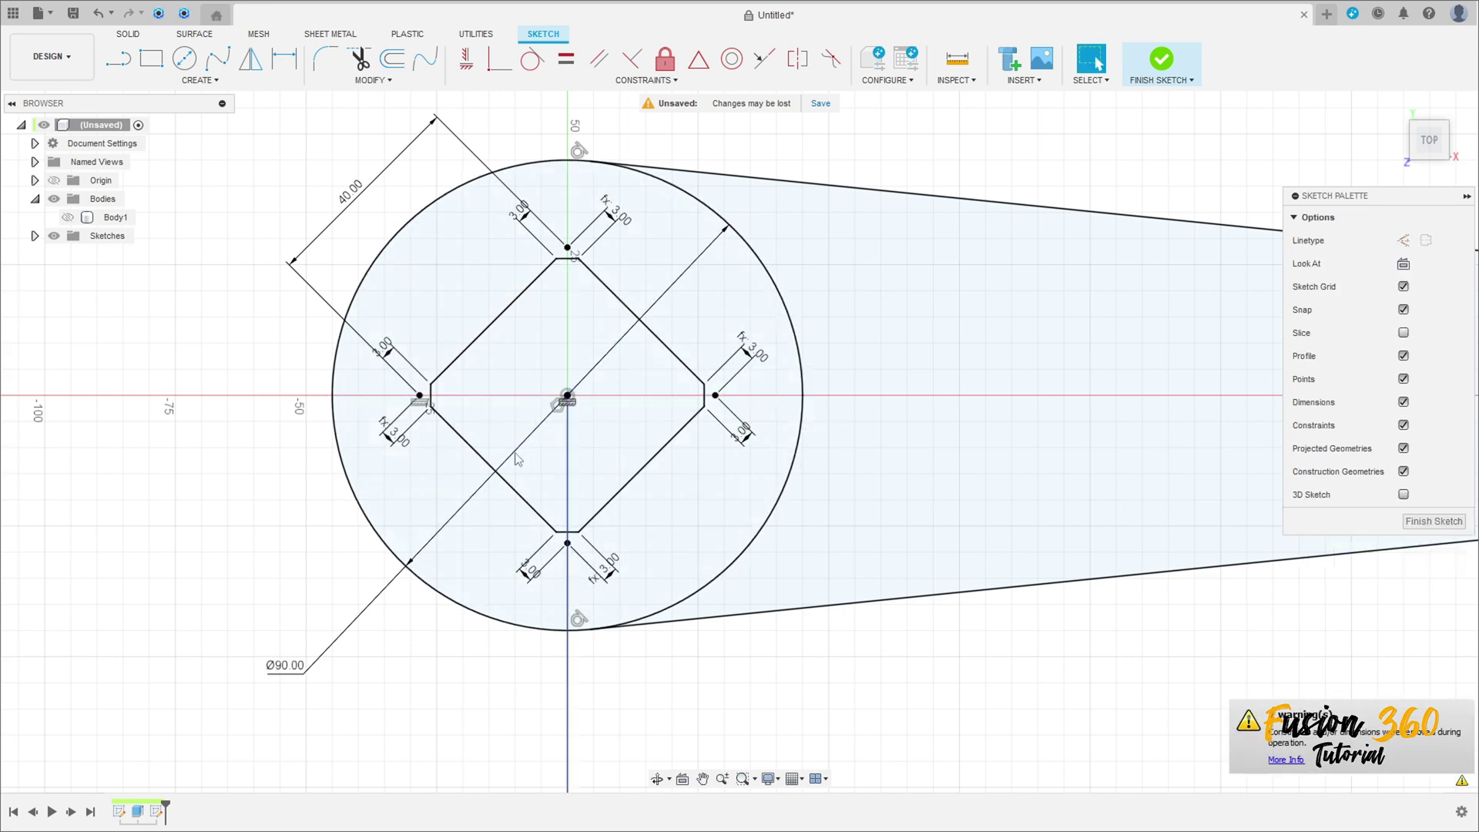
Tilt the view into 3D and finish the sketch.
scroll(585, 440, down, 5)
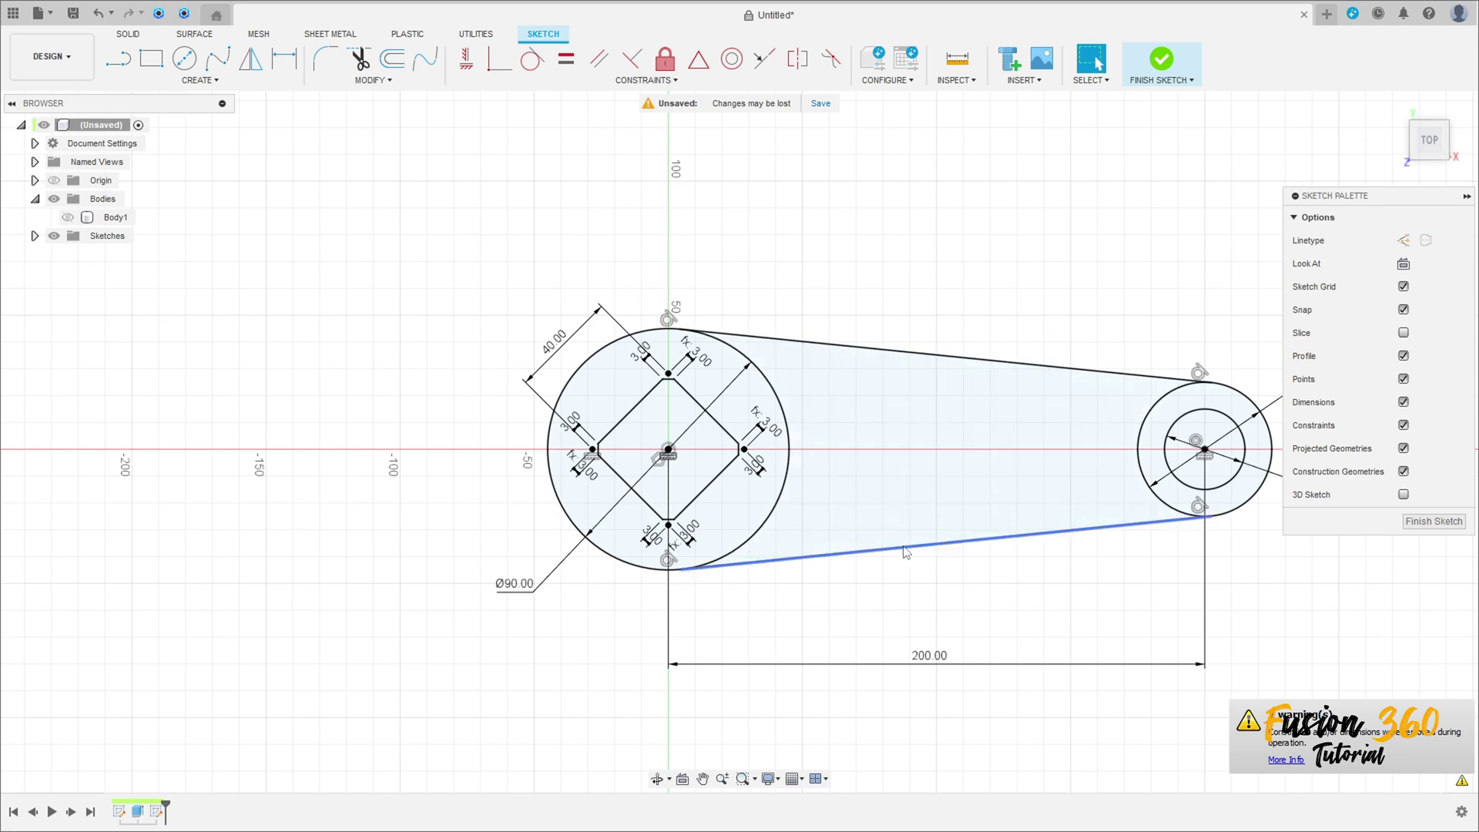
shift+middle_drag(700, 527, 740, 462)
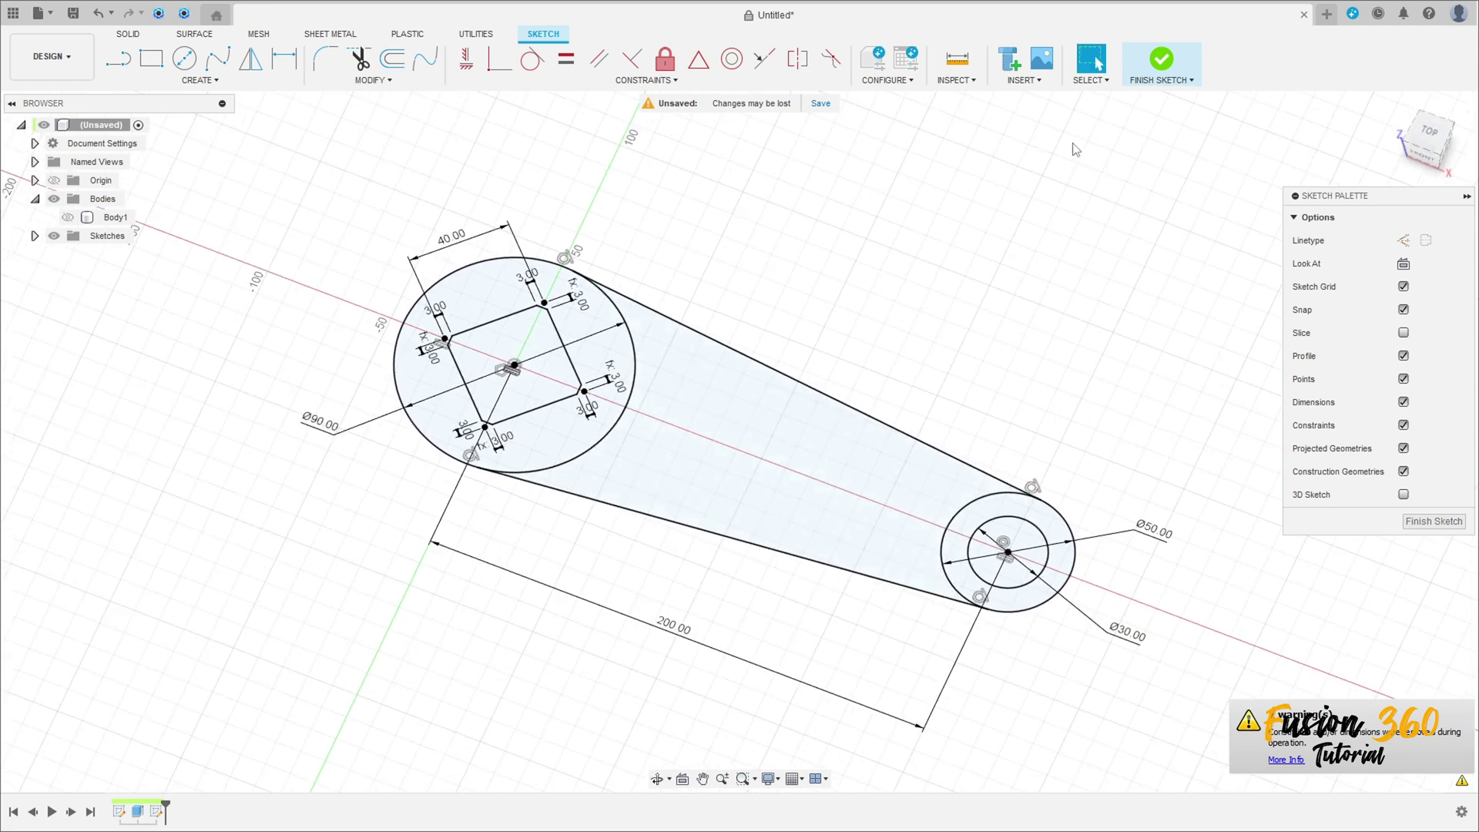
click(1166, 62)
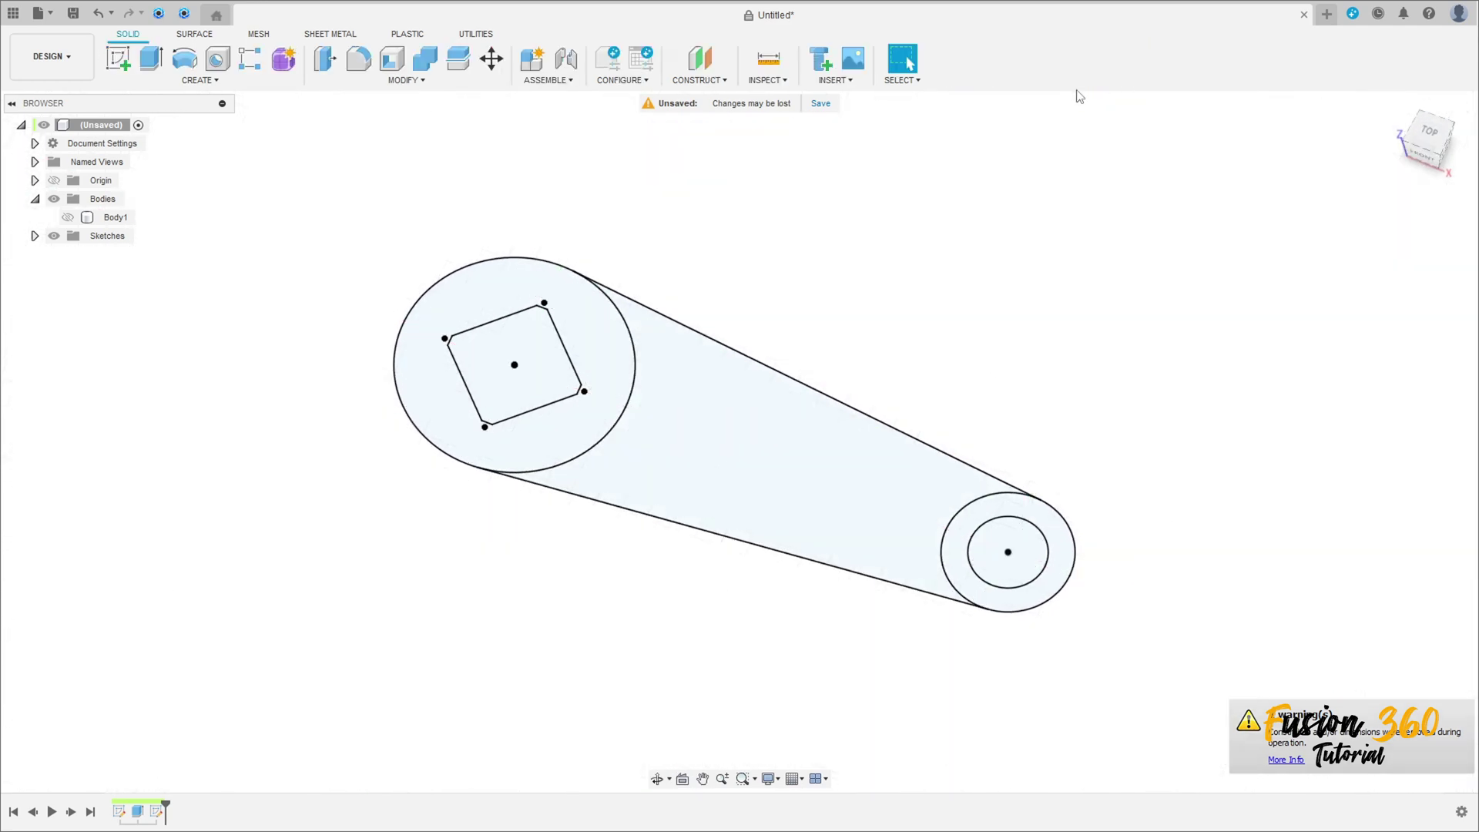
Start an extrusion with the large circle, tapered arm and small-hole ring profiles selected.
click(153, 62)
click(598, 329)
click(894, 514)
click(964, 559)
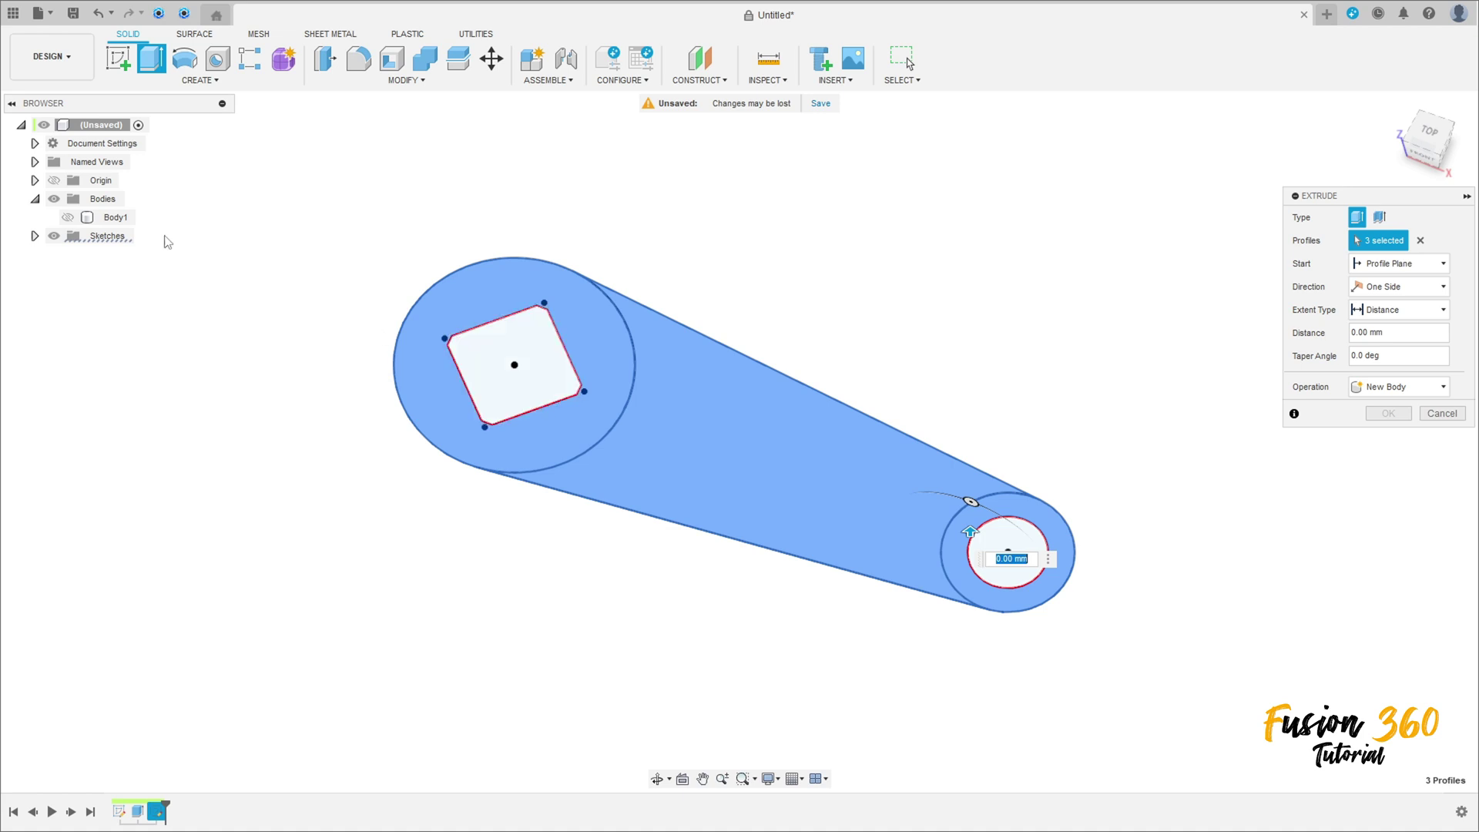
Show Body1 and extrude the profiles 50 mm with the Intersect operation.
click(68, 219)
shift+middle_drag(726, 373, 816, 334)
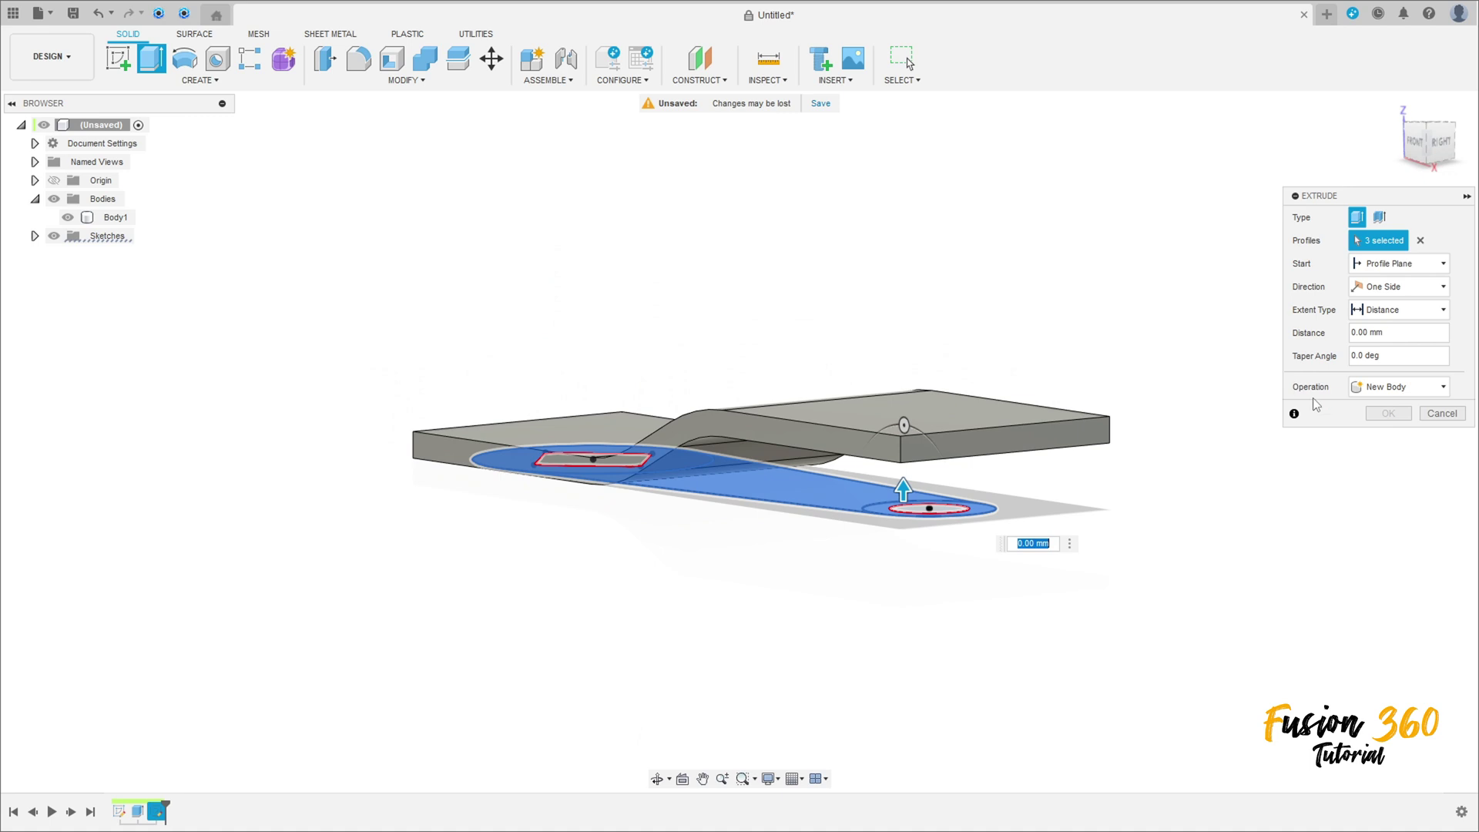
click(1386, 387)
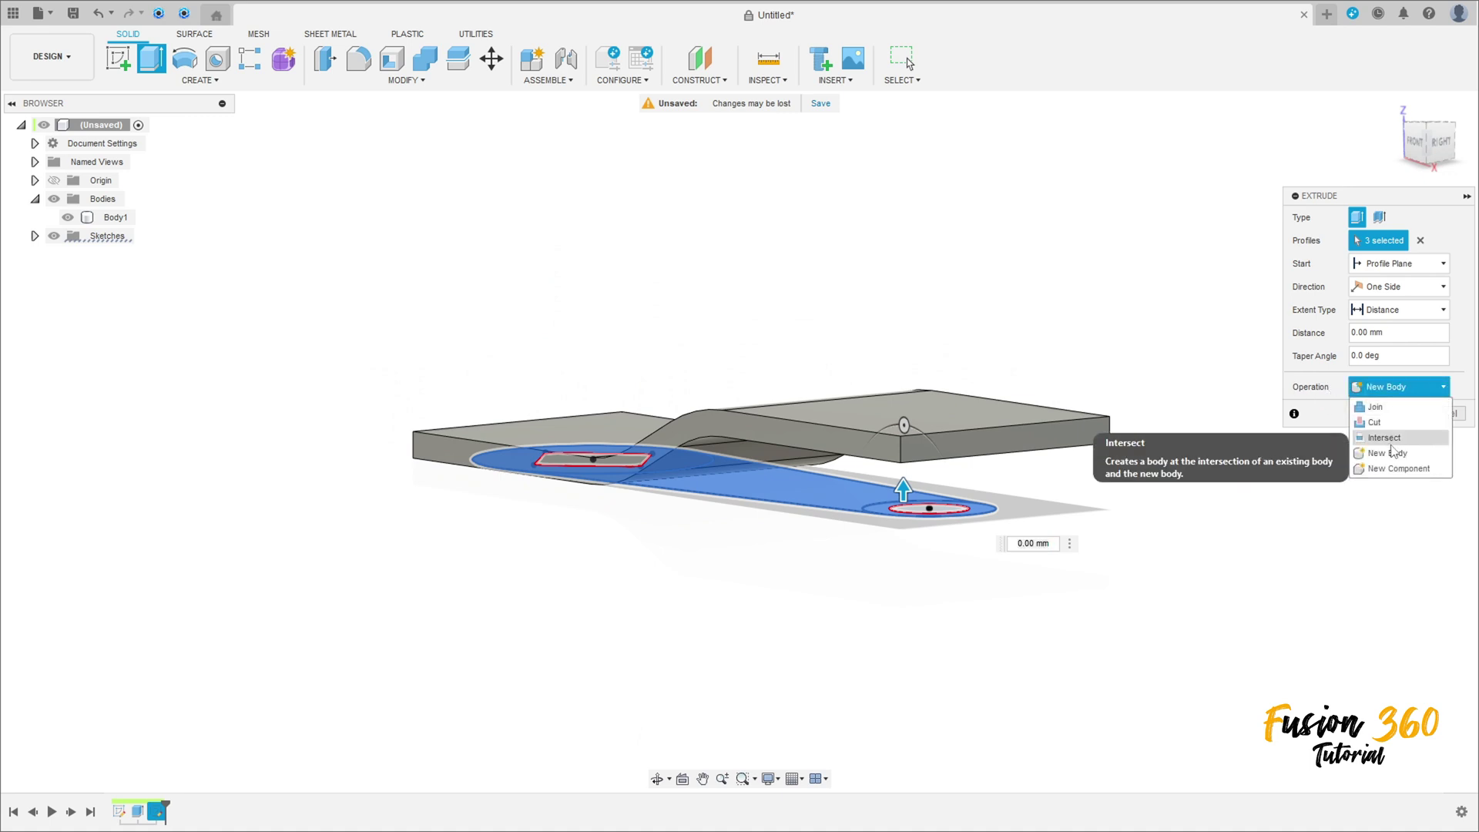
click(1386, 437)
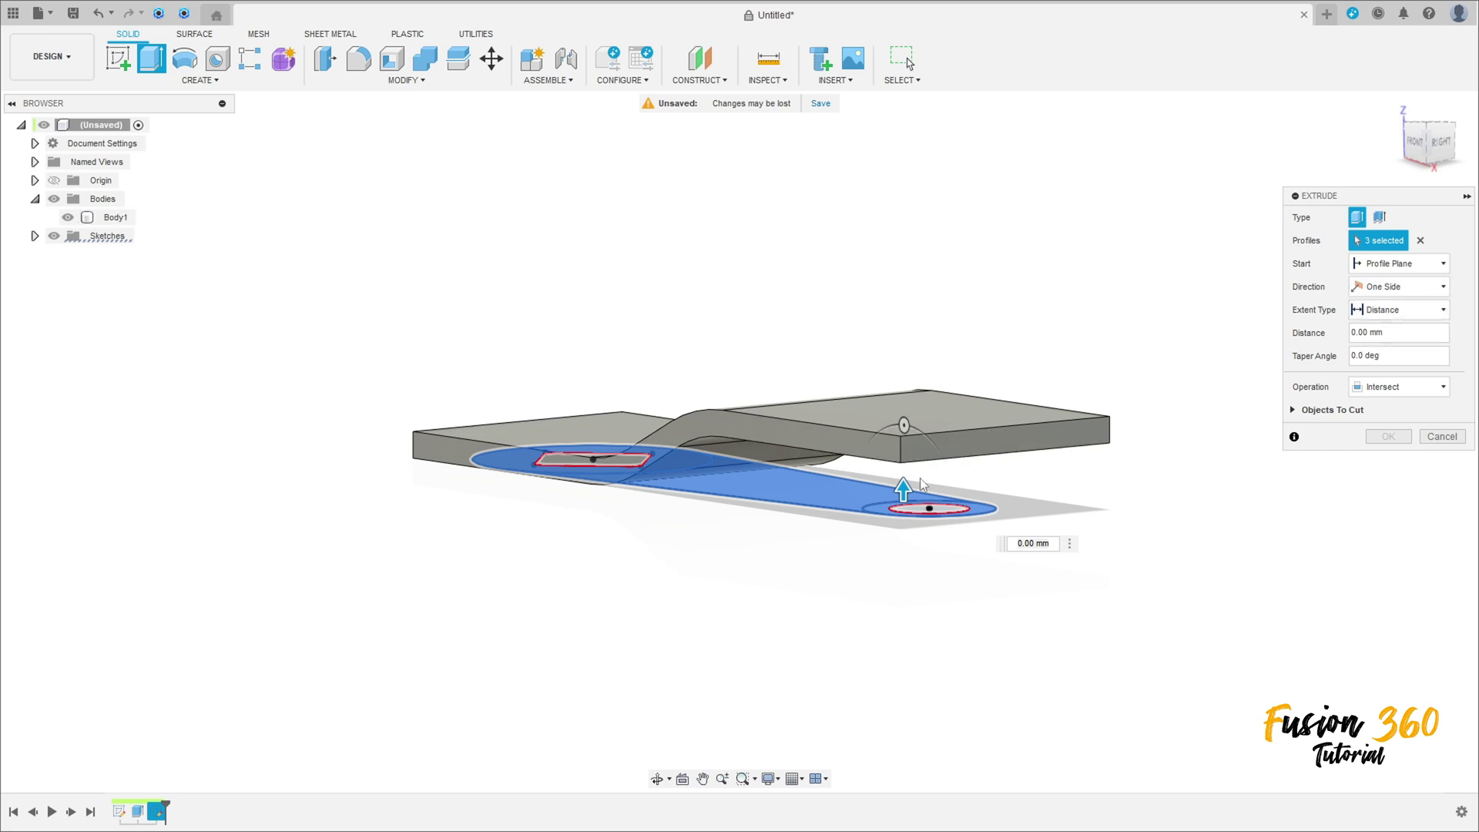
drag(904, 490, 922, 354)
mouse_move(714, 408)
shift+middle_down()
mouse_move(759, 367)
mouse_move(802, 357)
mouse_move(759, 412)
mouse_move(730, 407)
shift+middle_up()
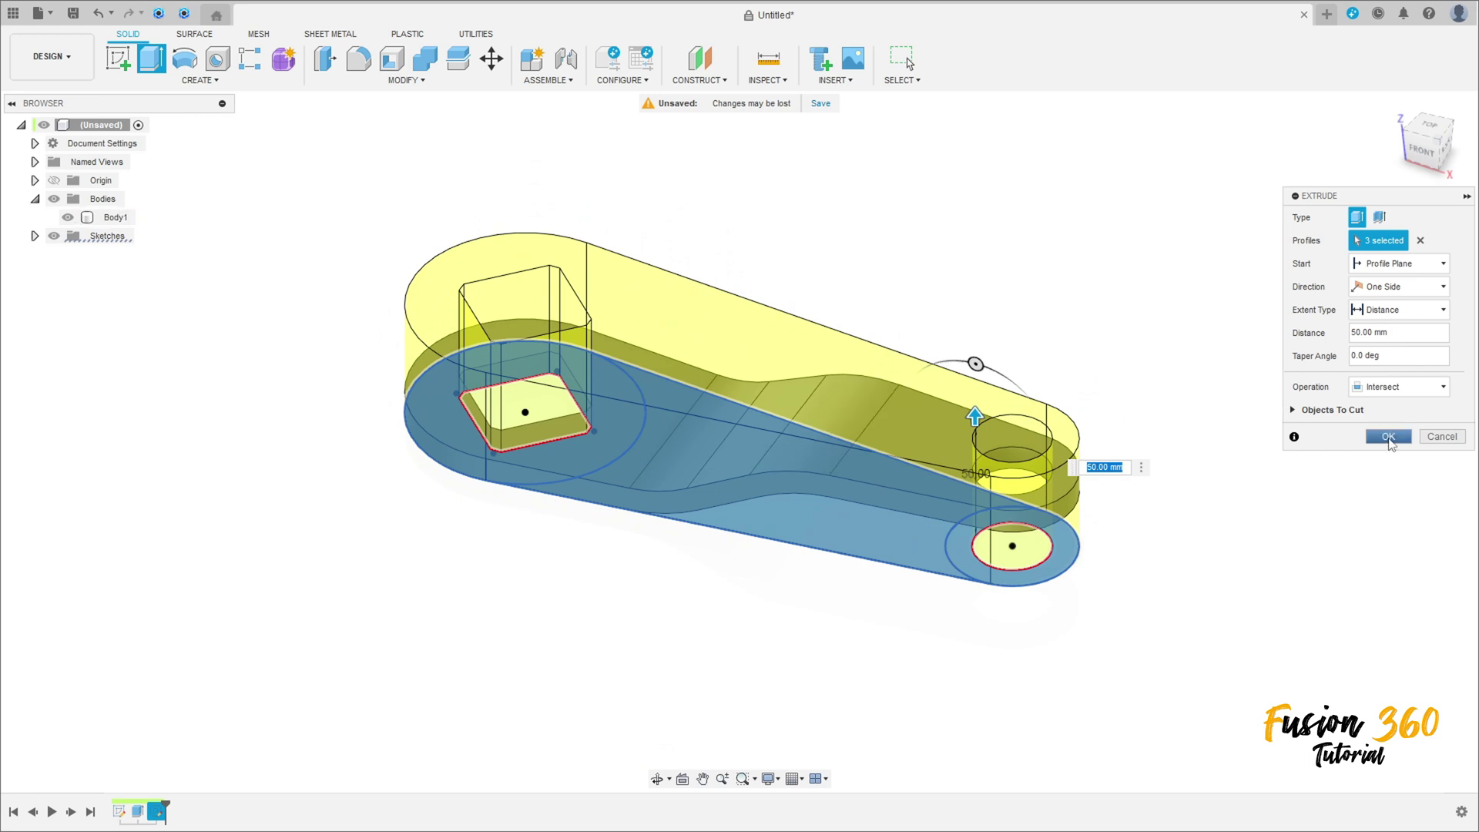
click(1389, 436)
mouse_move(1310, 401)
shift+middle_down()
mouse_move(1281, 390)
mouse_move(1212, 440)
mouse_move(994, 418)
mouse_move(649, 423)
mouse_move(452, 320)
shift+middle_up()
On the arm's bottom face, sketch a Ø90 mm circle centred on the socket origin.
click(118, 58)
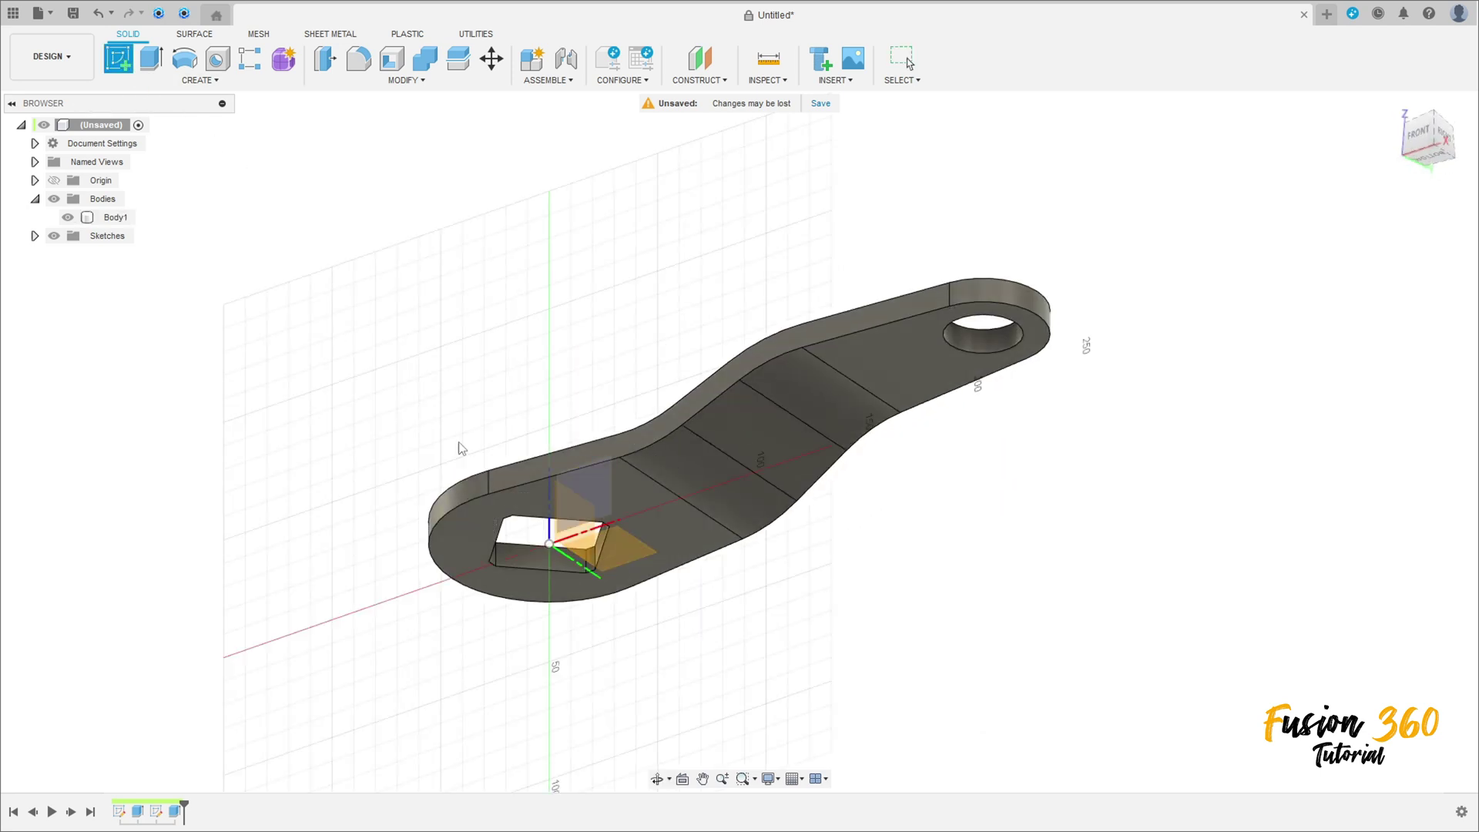
click(461, 536)
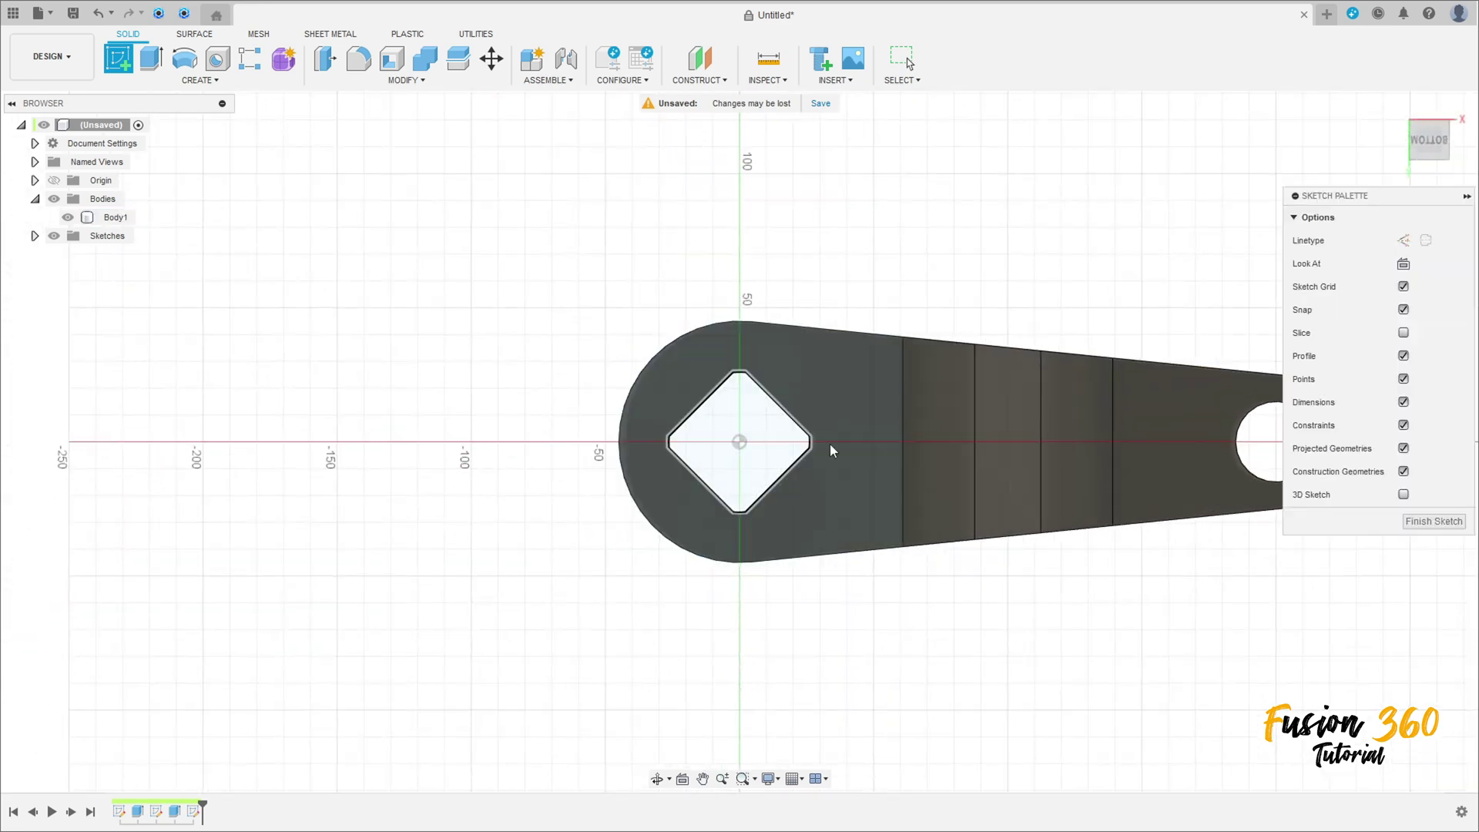
click(184, 57)
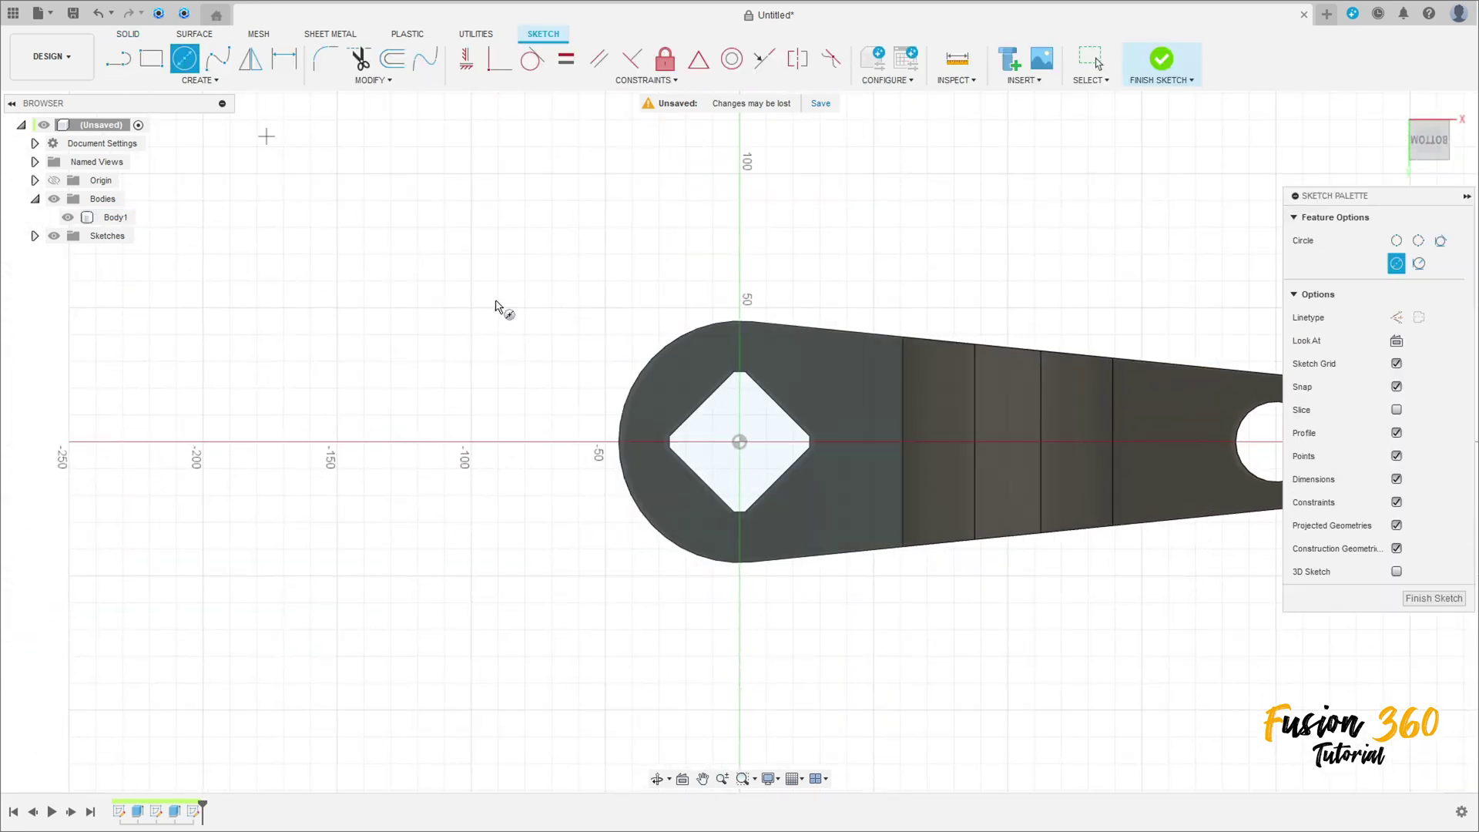
click(739, 442)
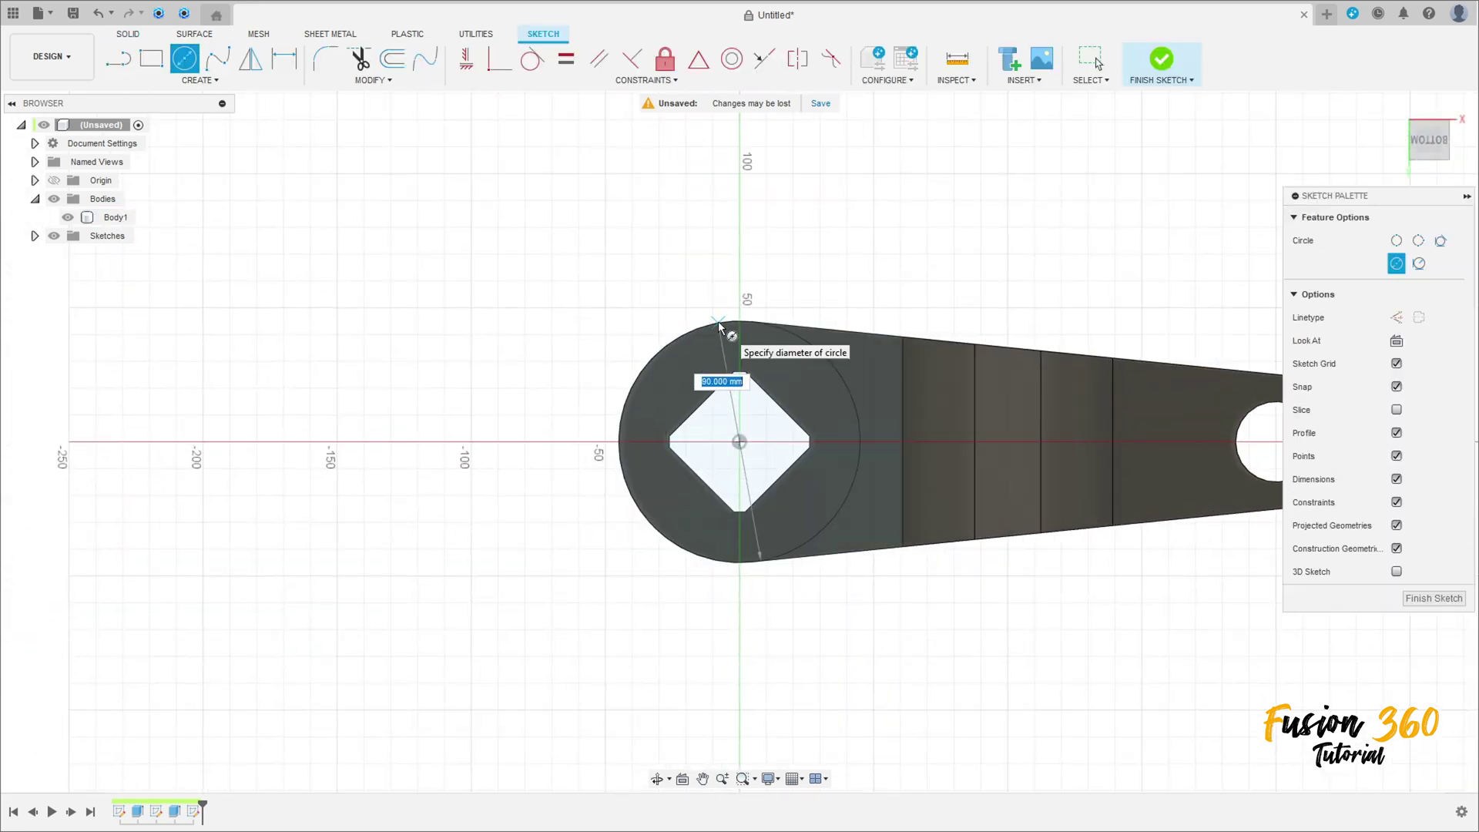
text(90)
key(Return)
key(Escape)
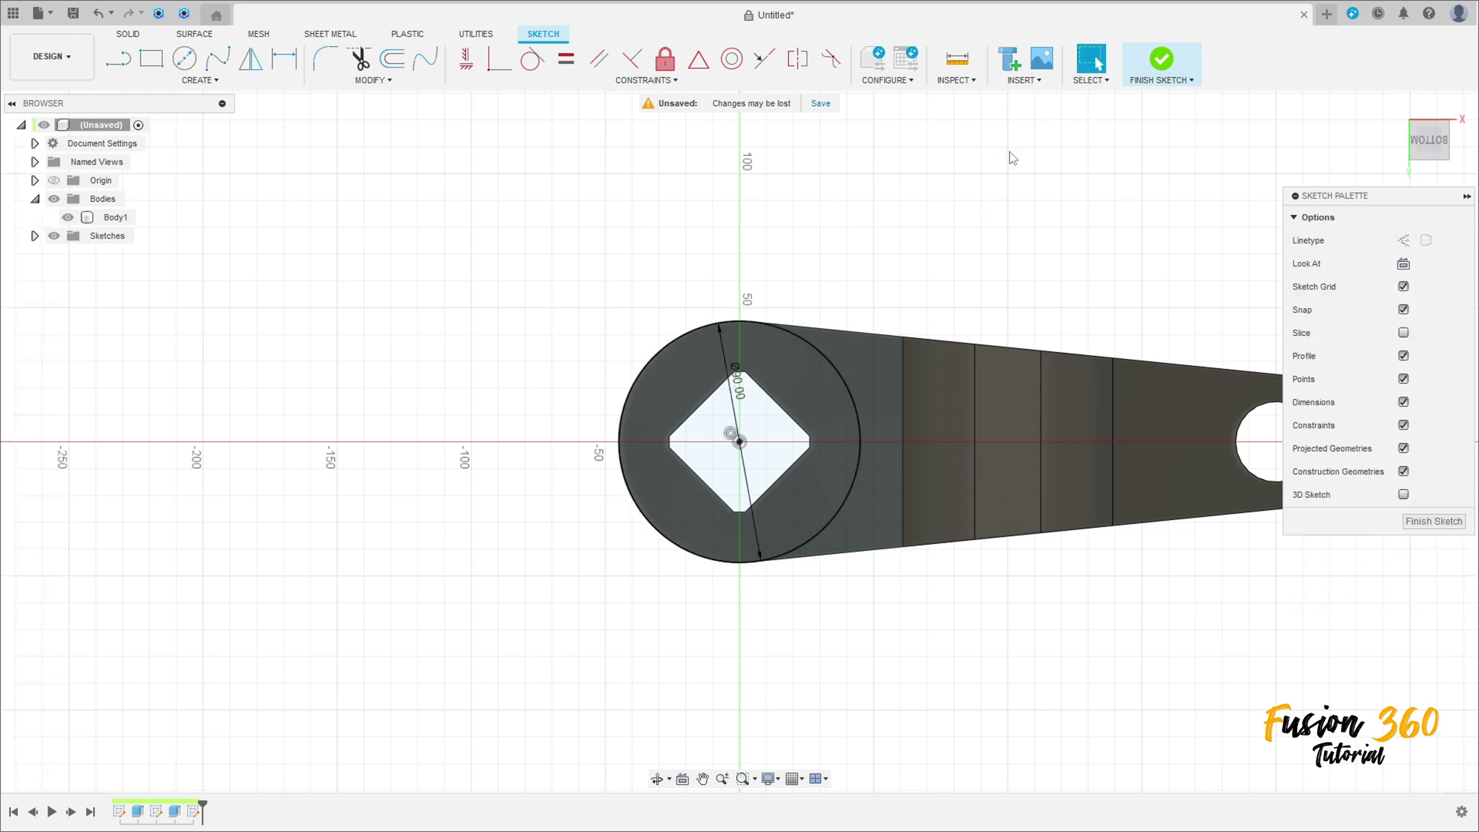
click(1162, 60)
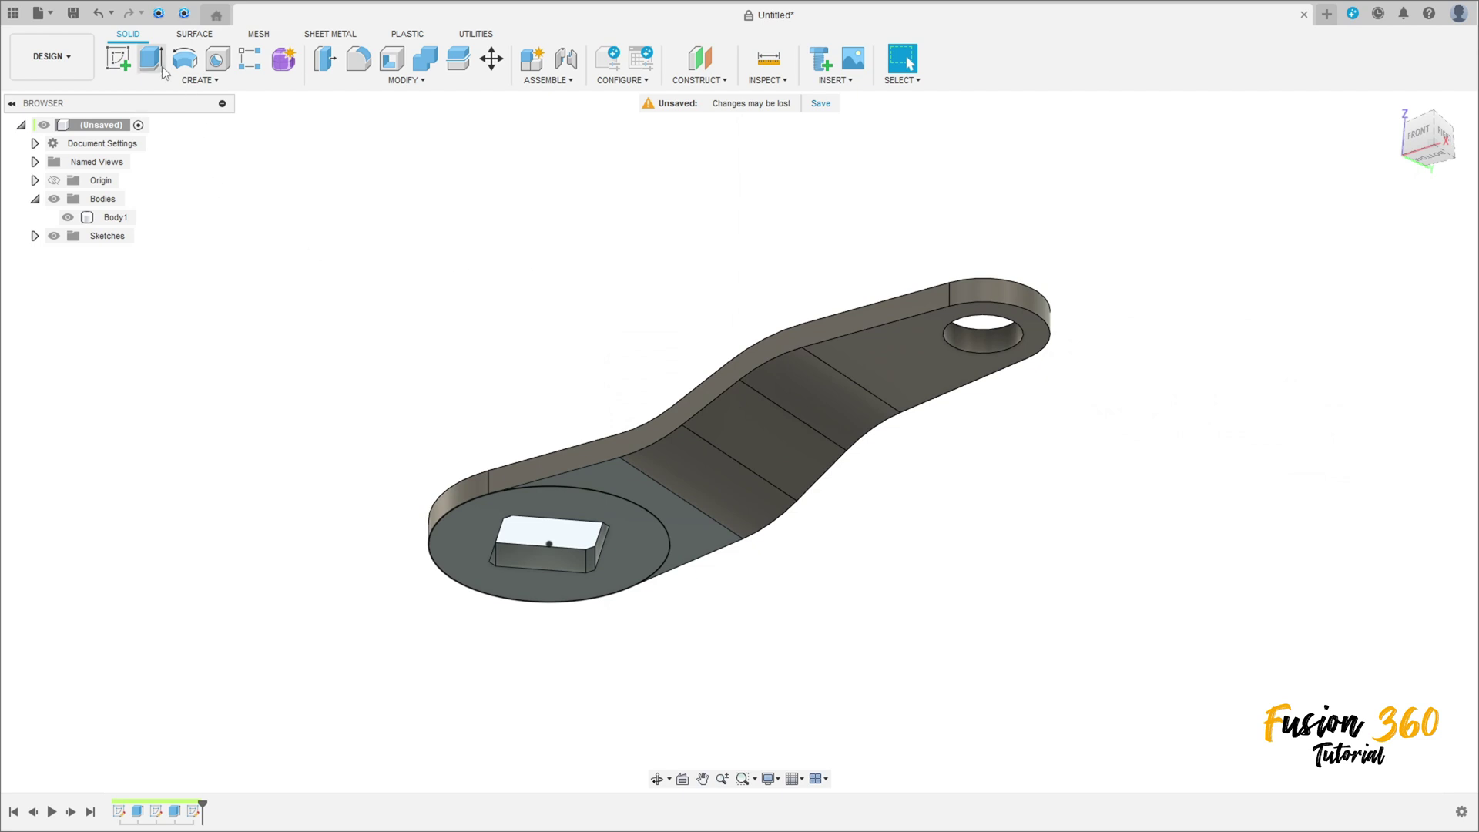
Extrude the Ø90 mm circle 50 mm as a Join to form the boss.
click(160, 68)
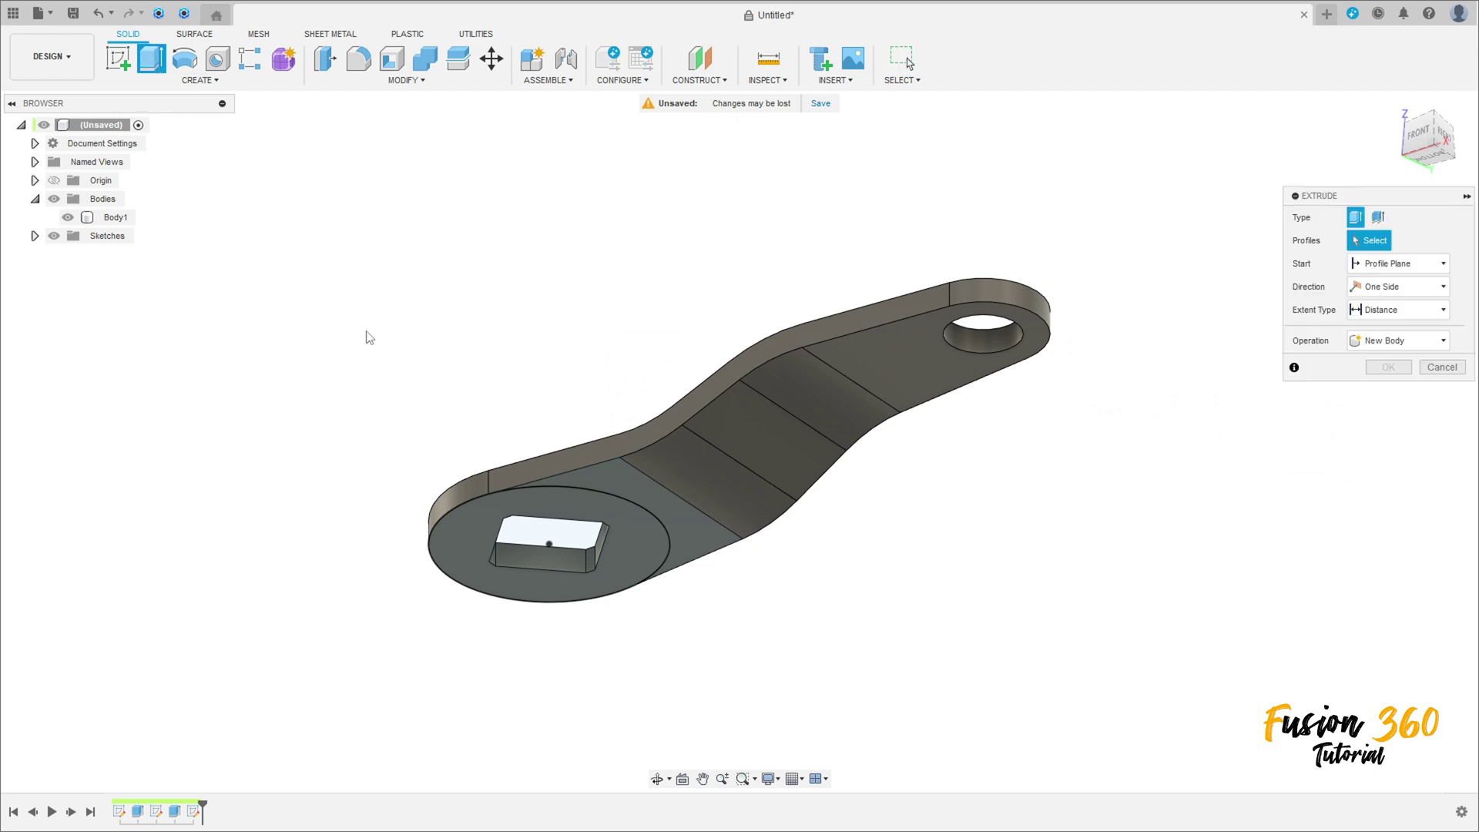
click(594, 516)
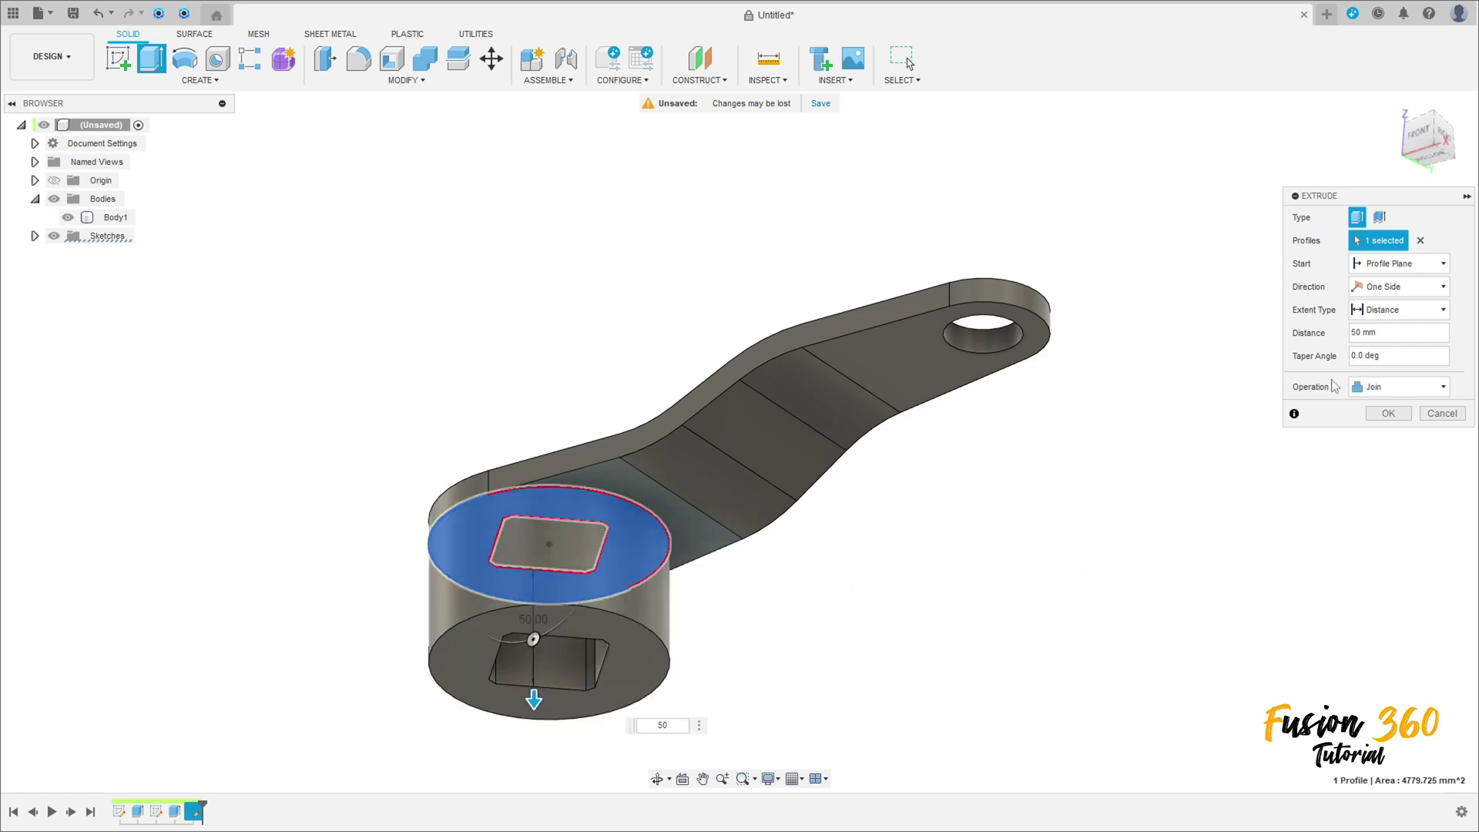
click(1388, 414)
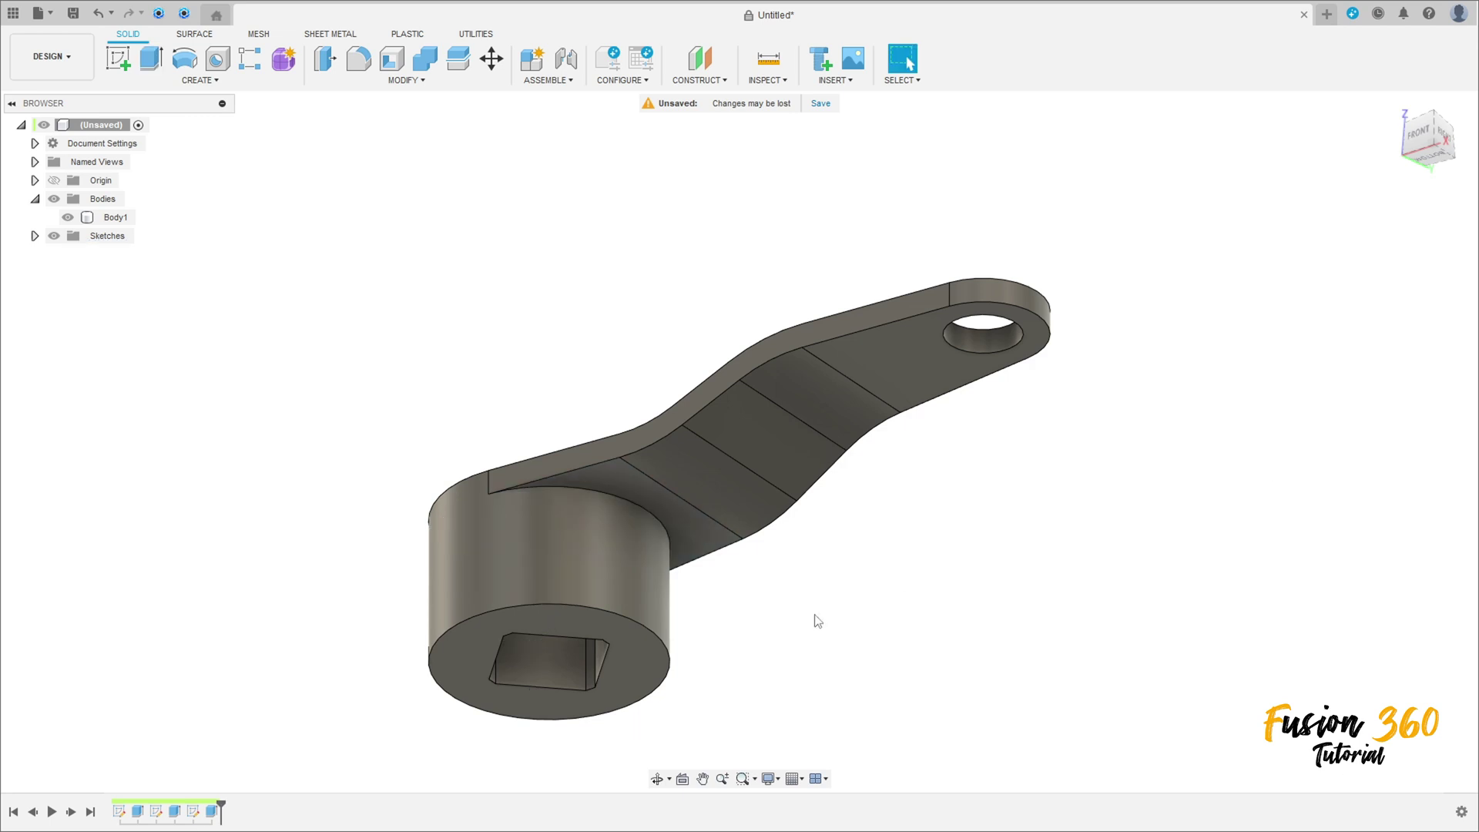
shift+middle_drag(783, 545, 778, 608)
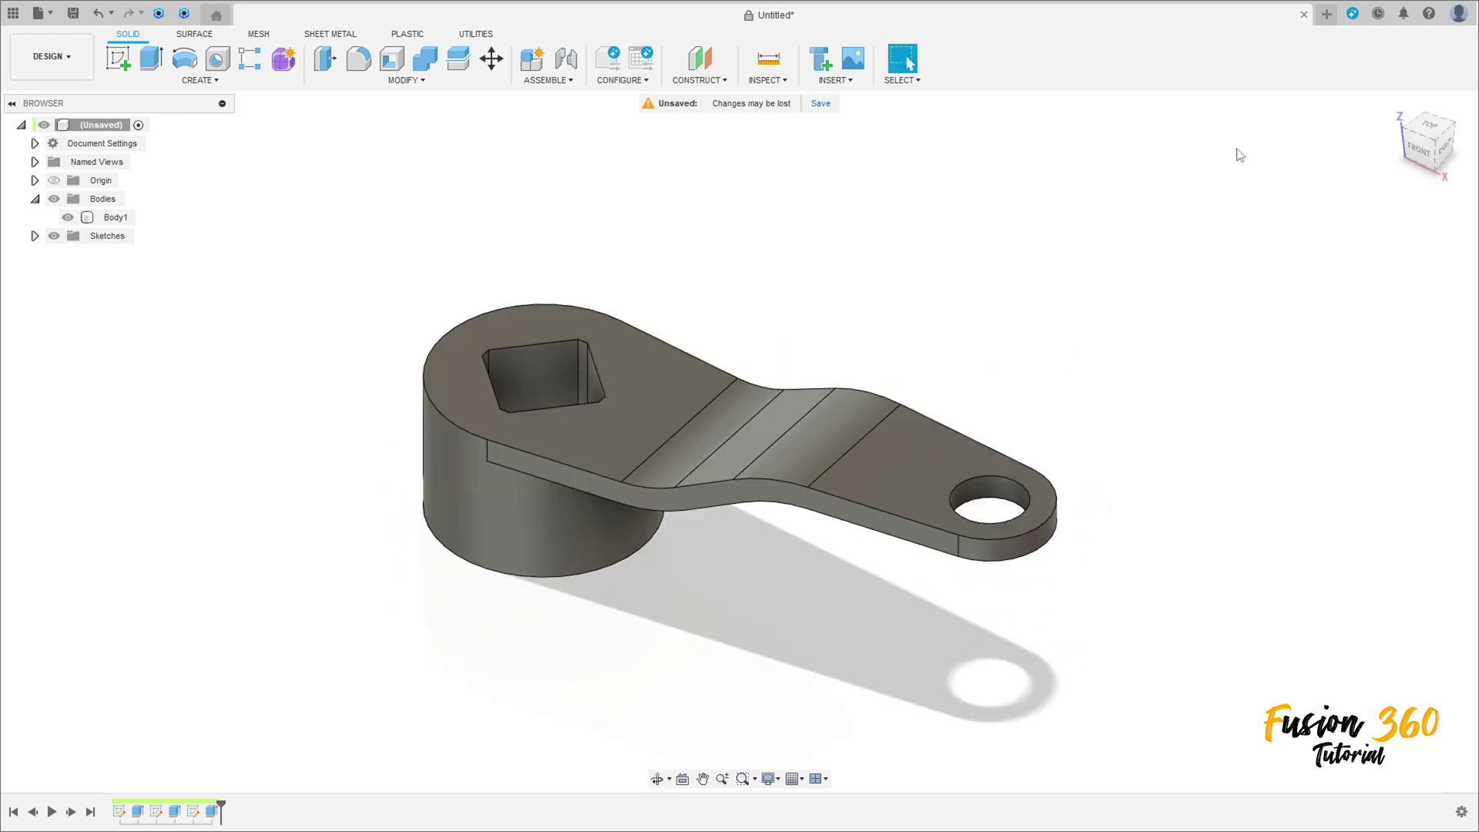